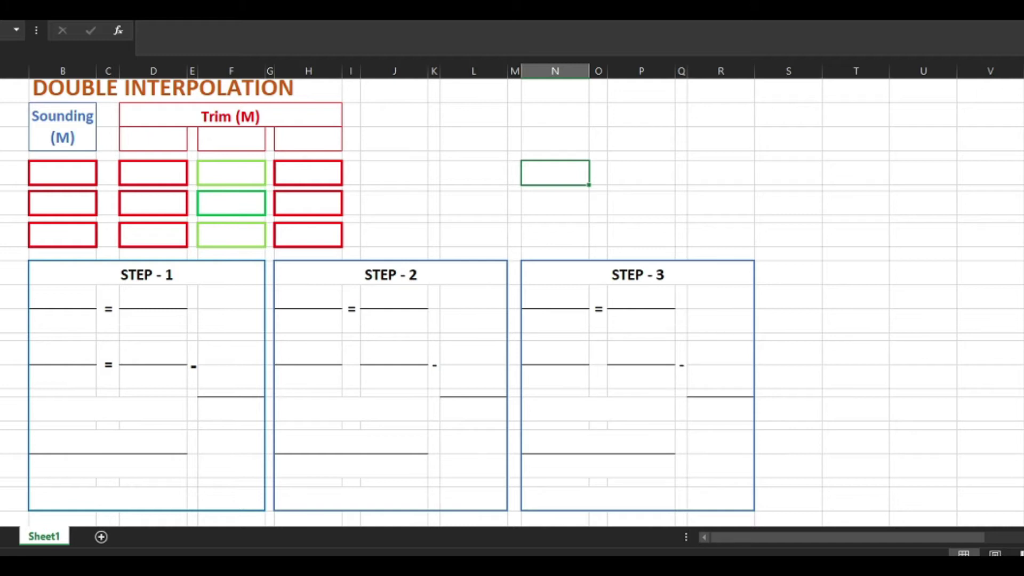
Paste the sounding and trim table picture beside the Double Interpolation layout and move the red circle onto the 0.70 sounding.
key(ctrl+v)
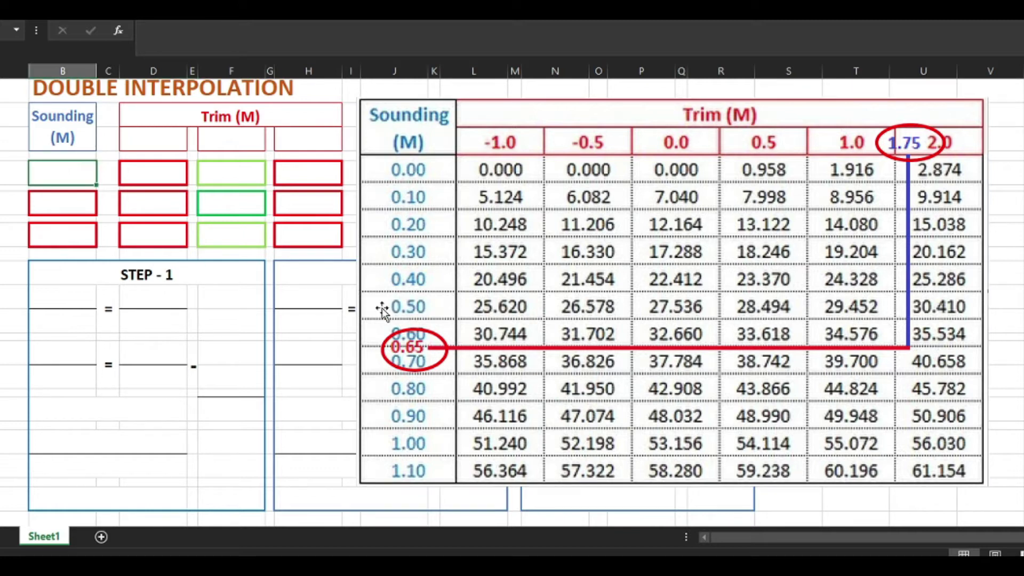
mouse_move(426, 330)
mouse_down()
mouse_move(427, 346)
mouse_move(429, 335)
mouse_up()
click(444, 344)
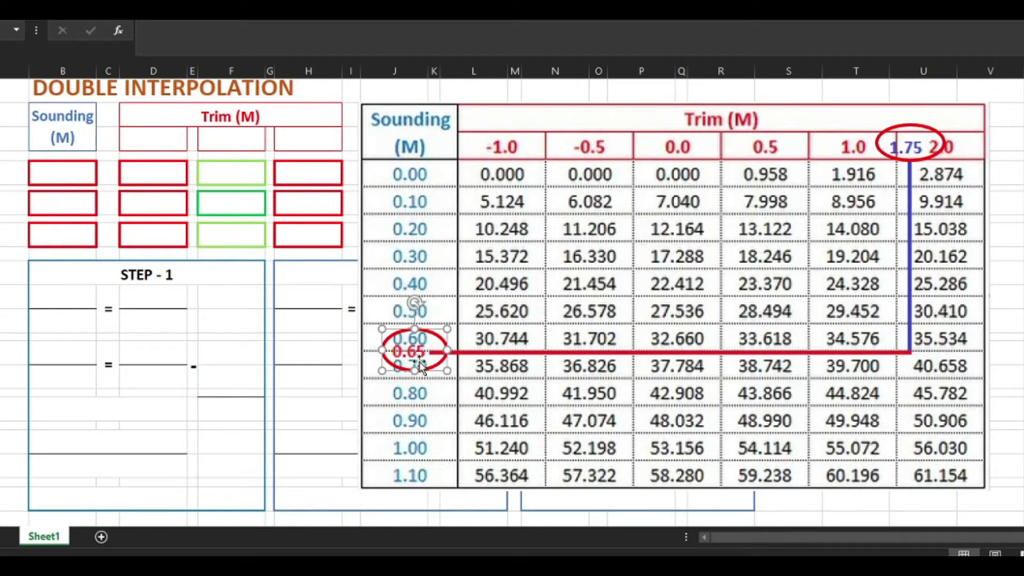
drag(414, 368, 411, 381)
Fill the three Sounding (M) cells from top to bottom with 0.70, 0.65 and 0.60.
click(58, 171)
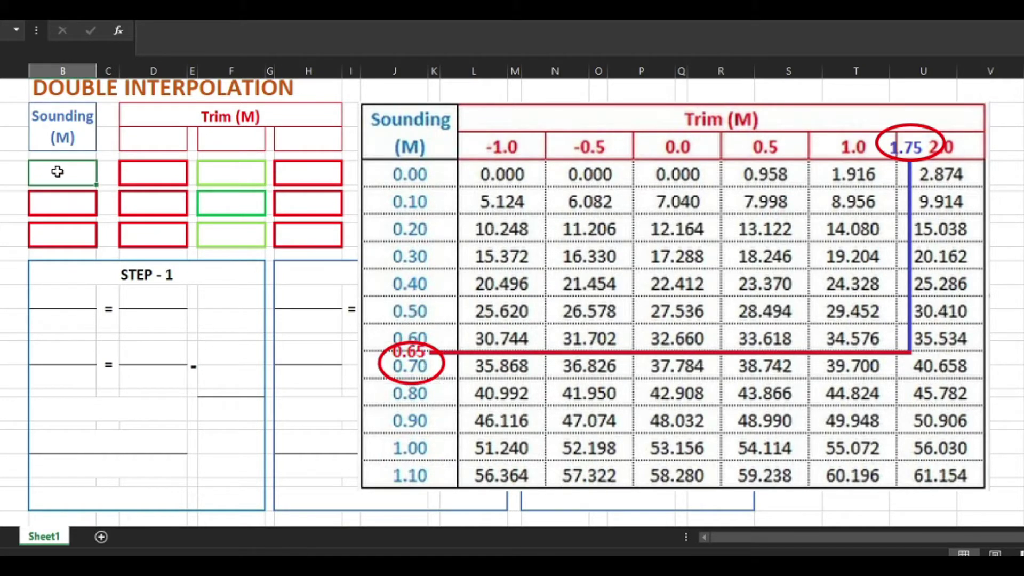
text(0.7)
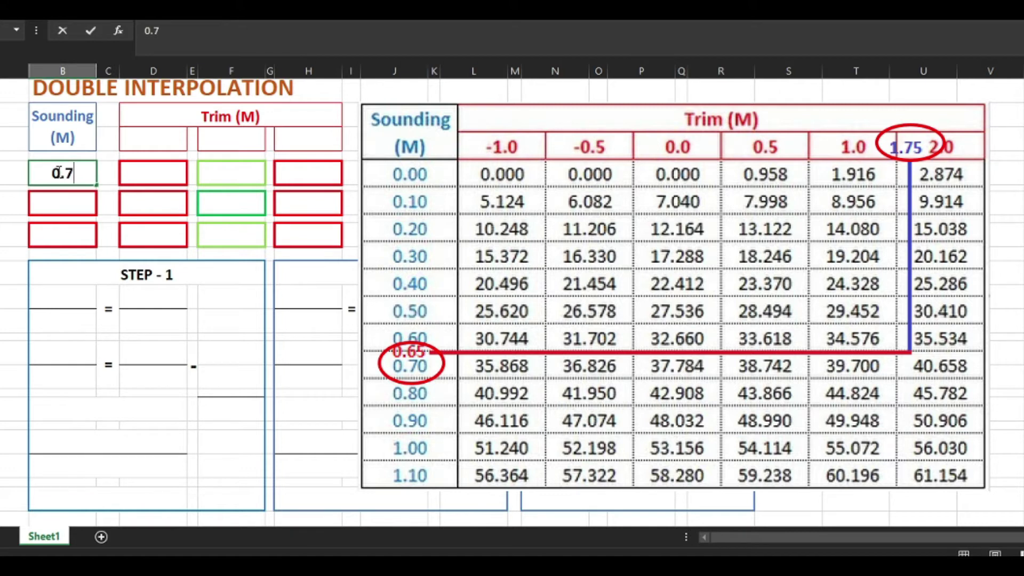
key(Return)
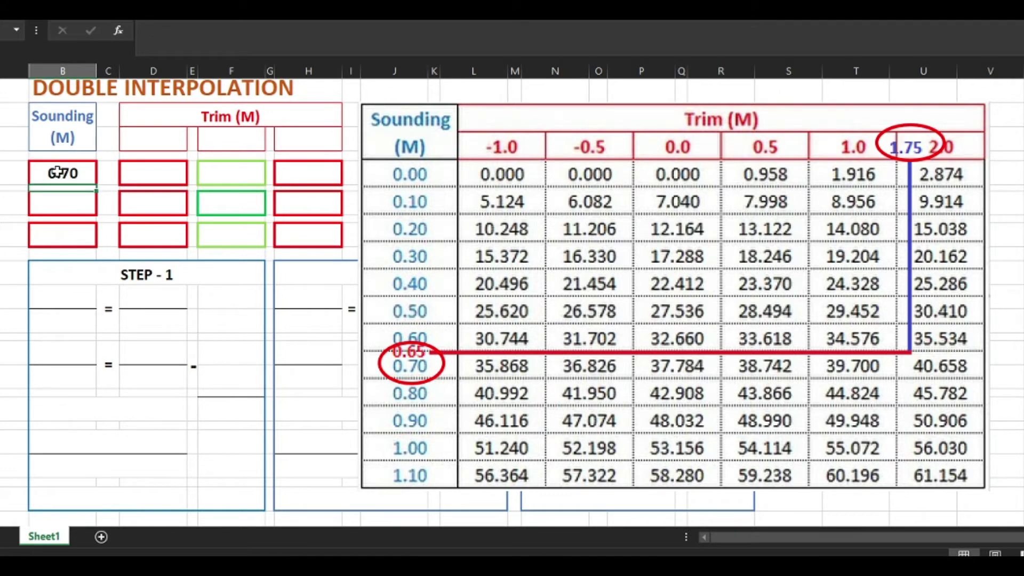
click(59, 197)
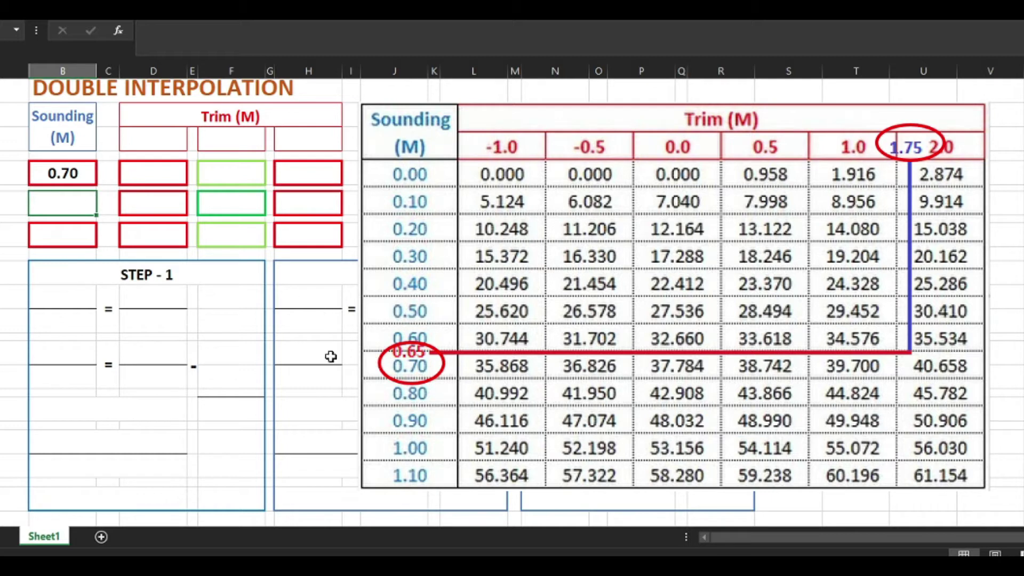
text(0.65)
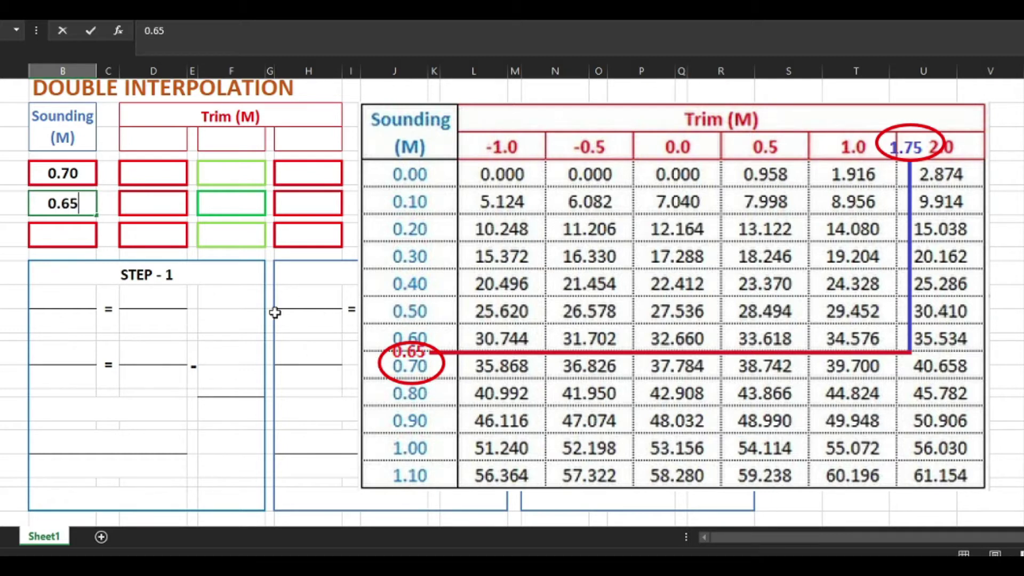
key(Return)
click(71, 234)
text(0.6)
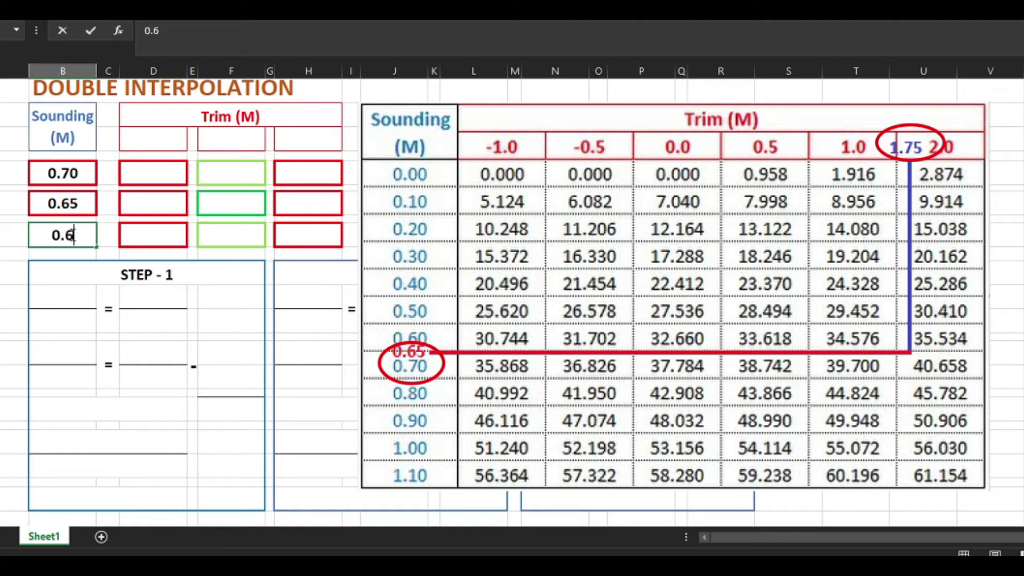
key(Return)
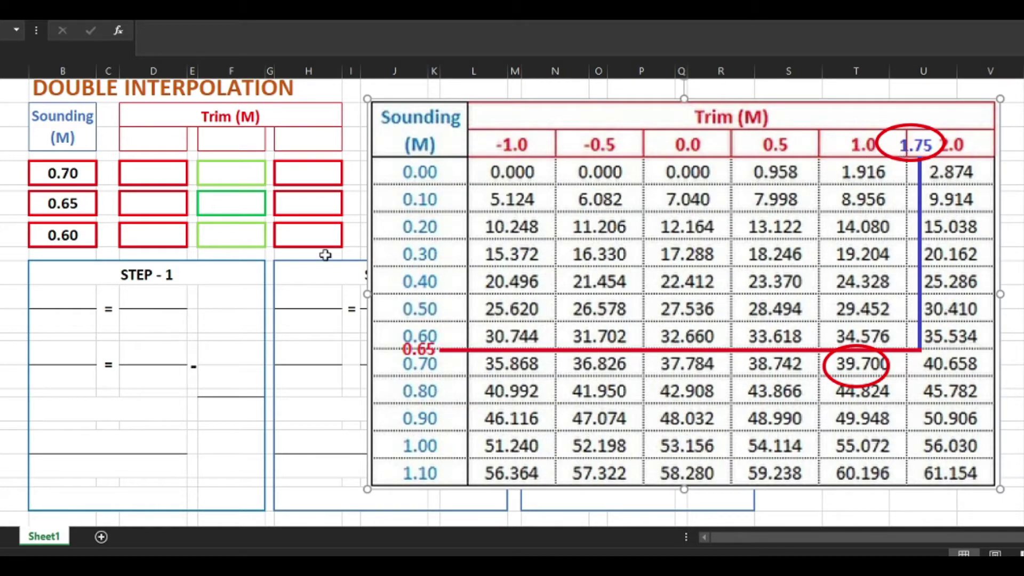
Enter 1.75 as the middle Trim (M) heading, with 1.0 before it and 2.0 after it.
click(224, 139)
text(1.75)
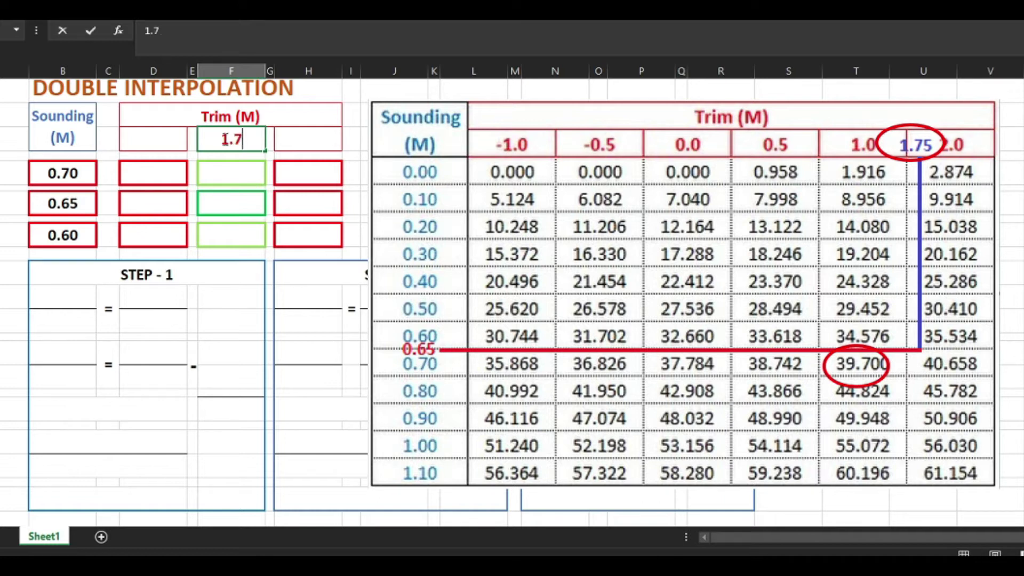
key(Return)
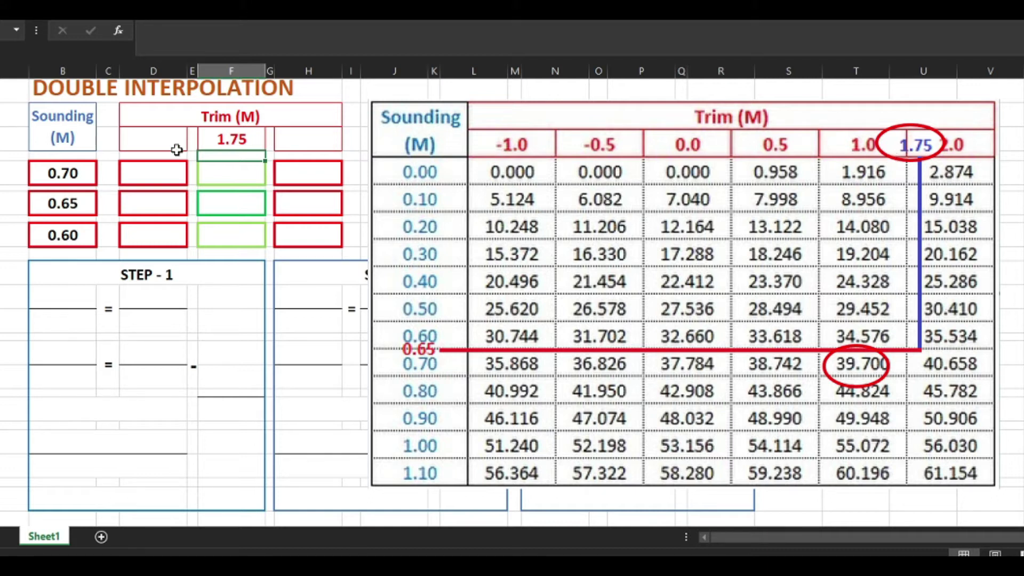
click(157, 133)
text(1.0)
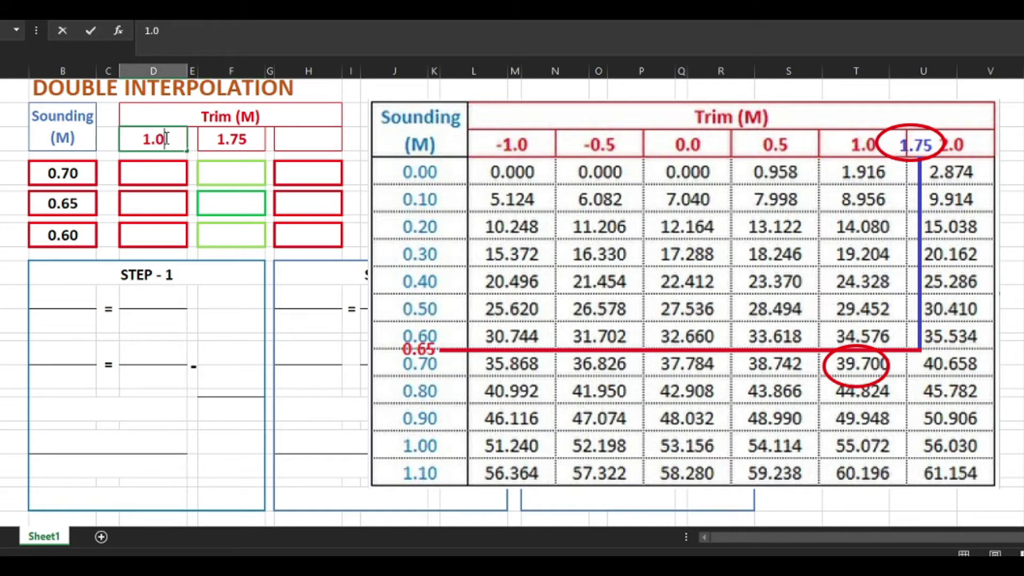
key(Return)
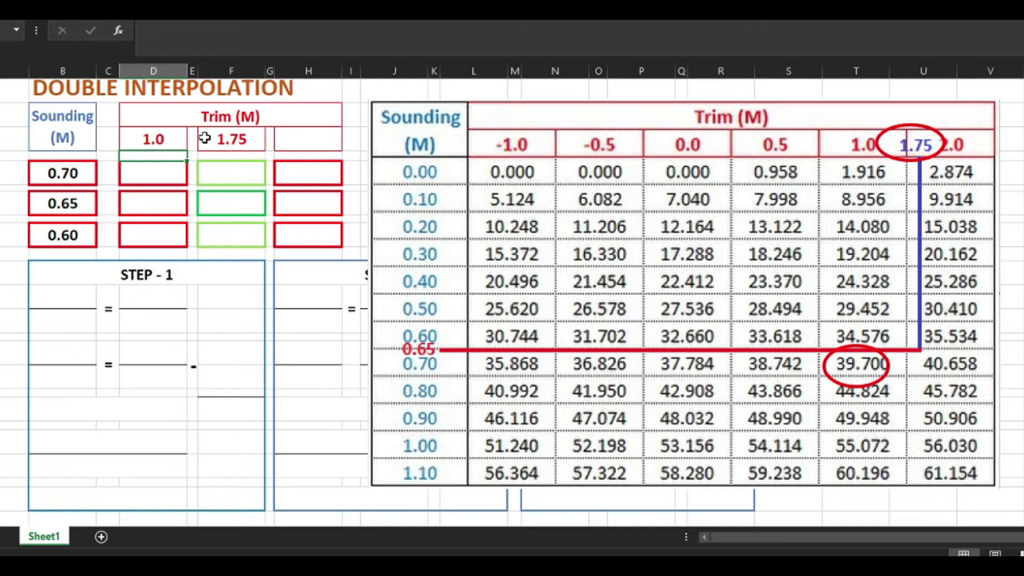
click(311, 137)
text(2.0)
key(Return)
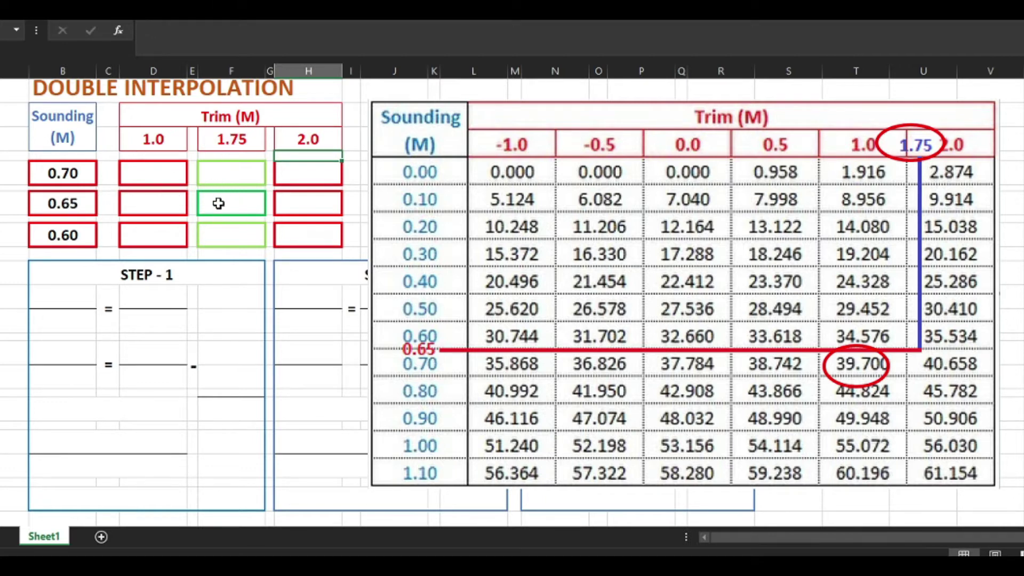
Under trim 1.0, enter 39.700 for sounding 0.70 and 34.576 for sounding 0.60, moving the red circle onto 34.576 in the table.
click(140, 173)
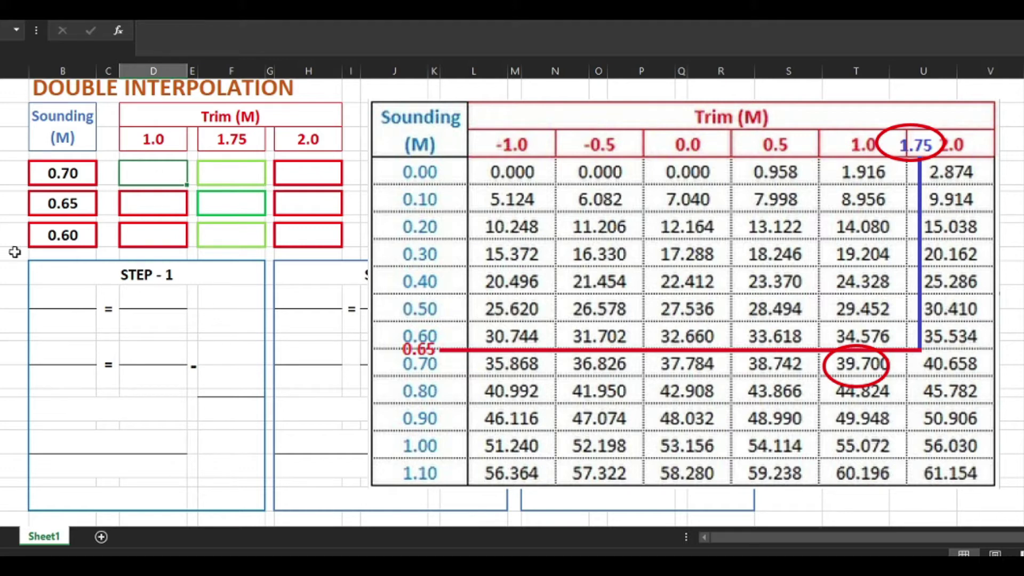
text(39.700)
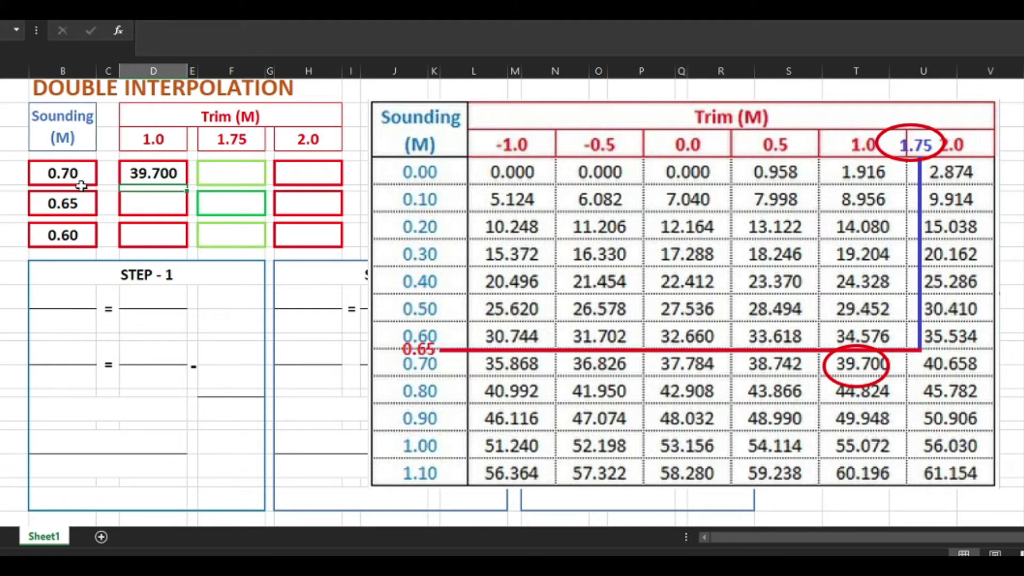
click(859, 346)
drag(858, 346, 878, 314)
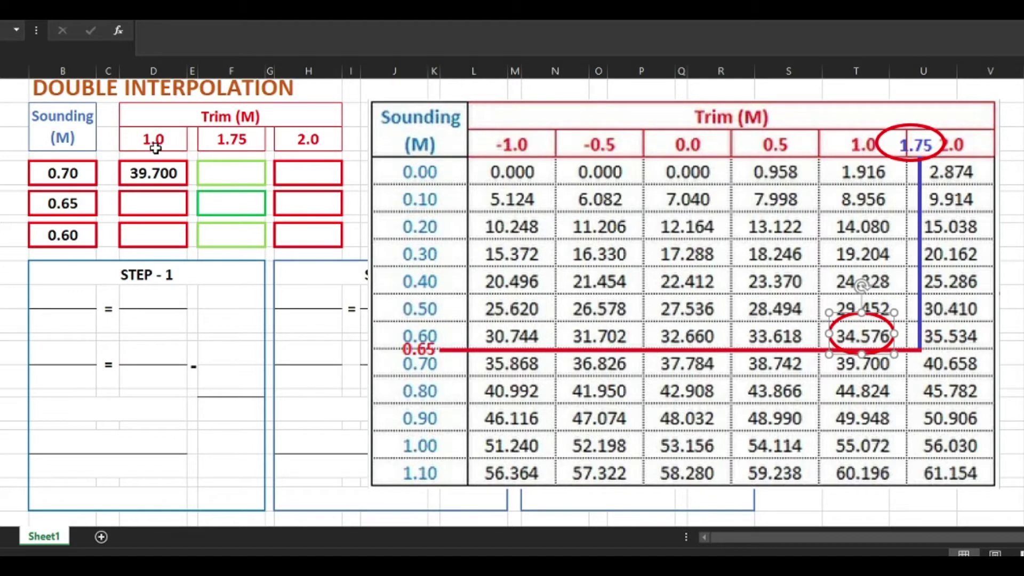
click(142, 241)
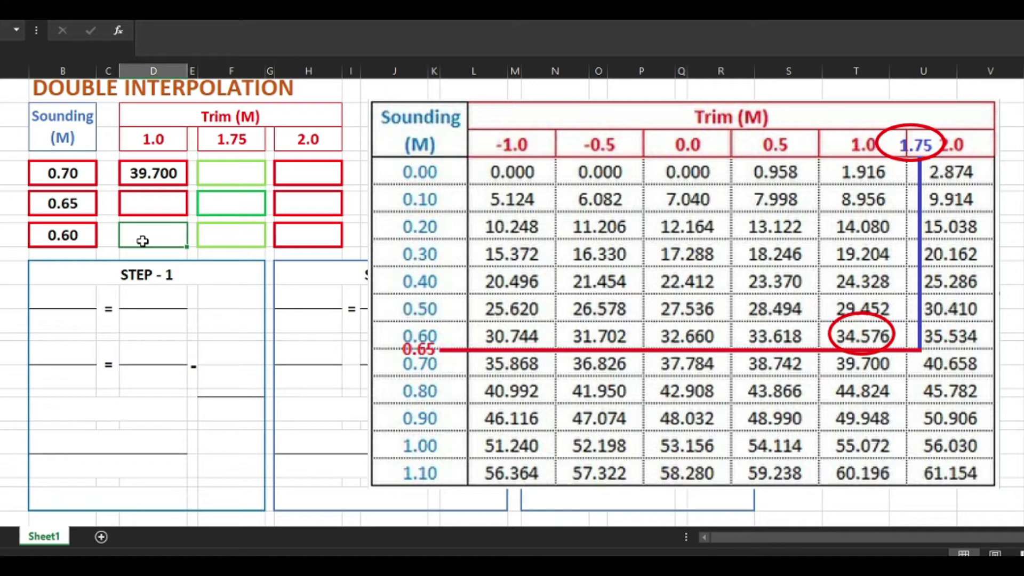
text(34.5)
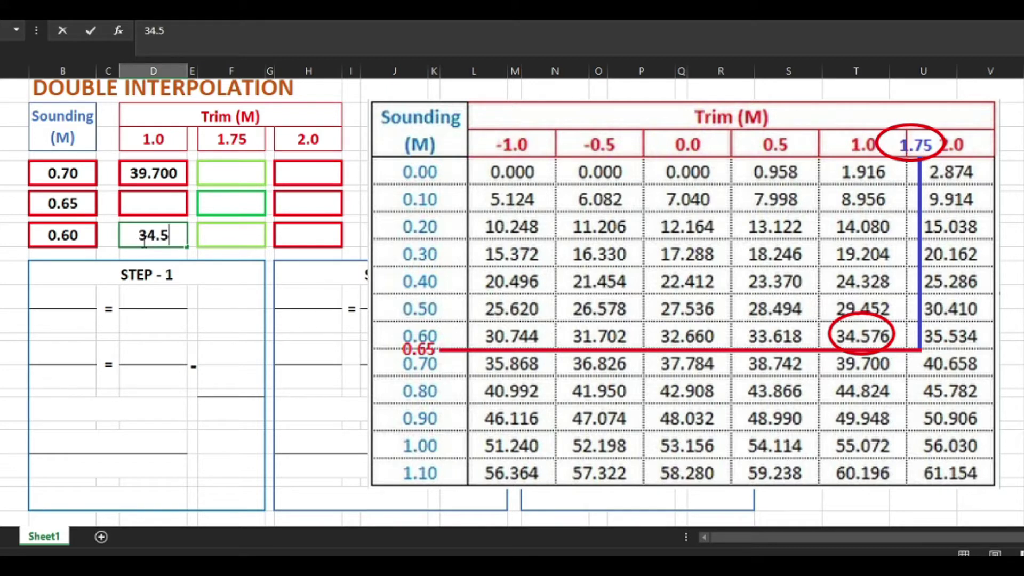
text(76)
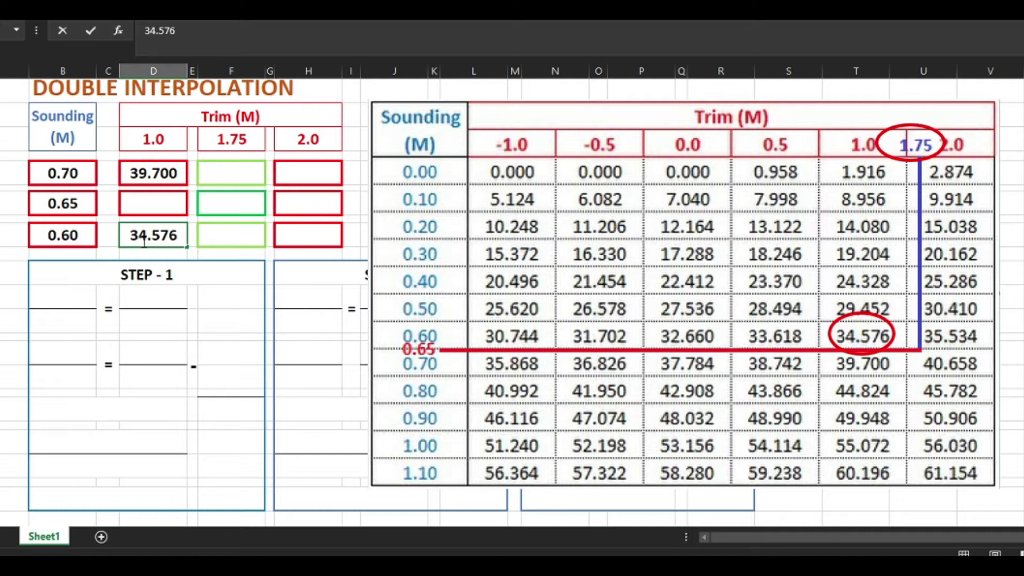
key(Return)
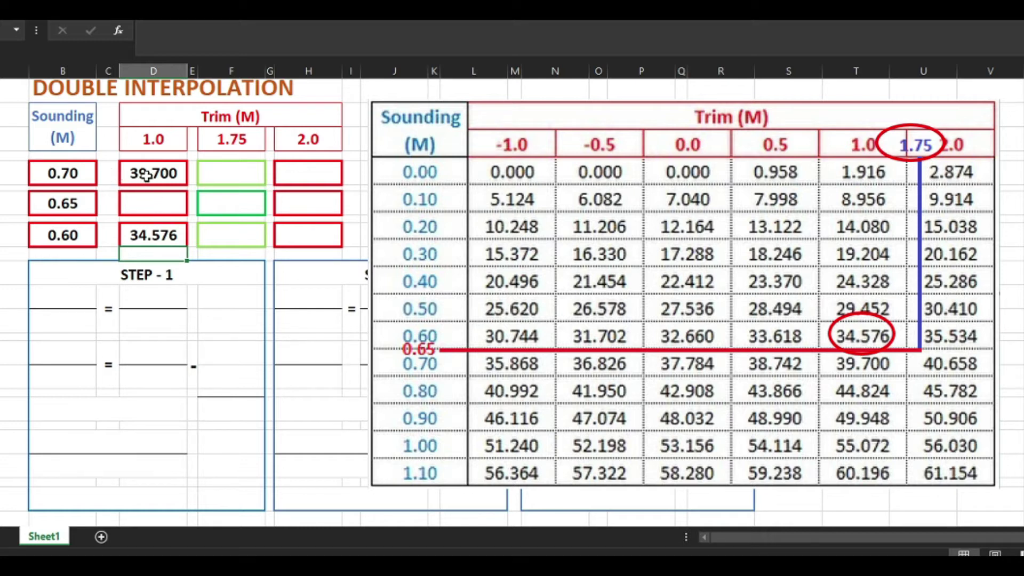
Draw a left brace beside the Sounding column spanning the 0.70 and 0.65 cells.
drag(28, 173, 16, 208)
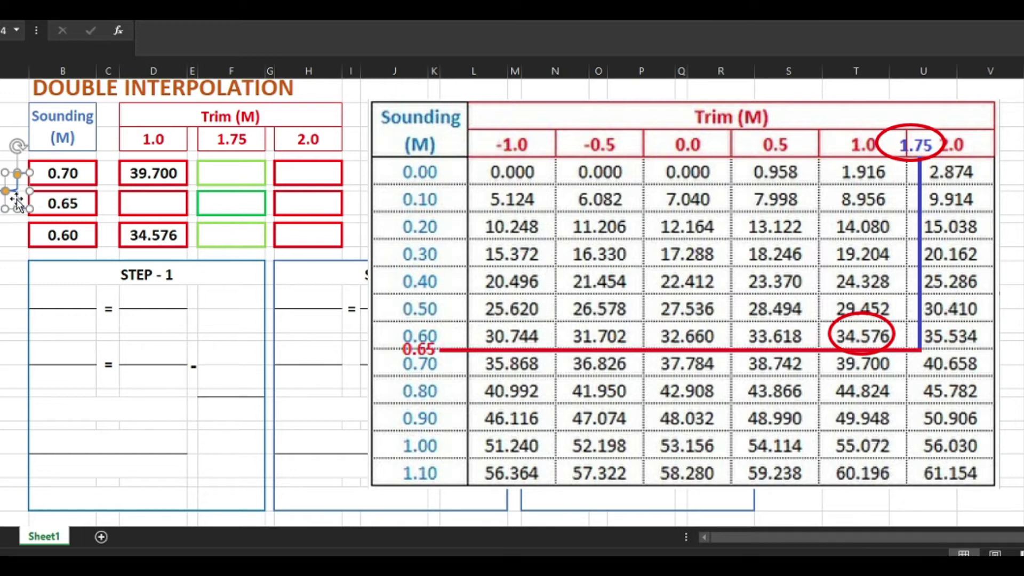
click(8, 281)
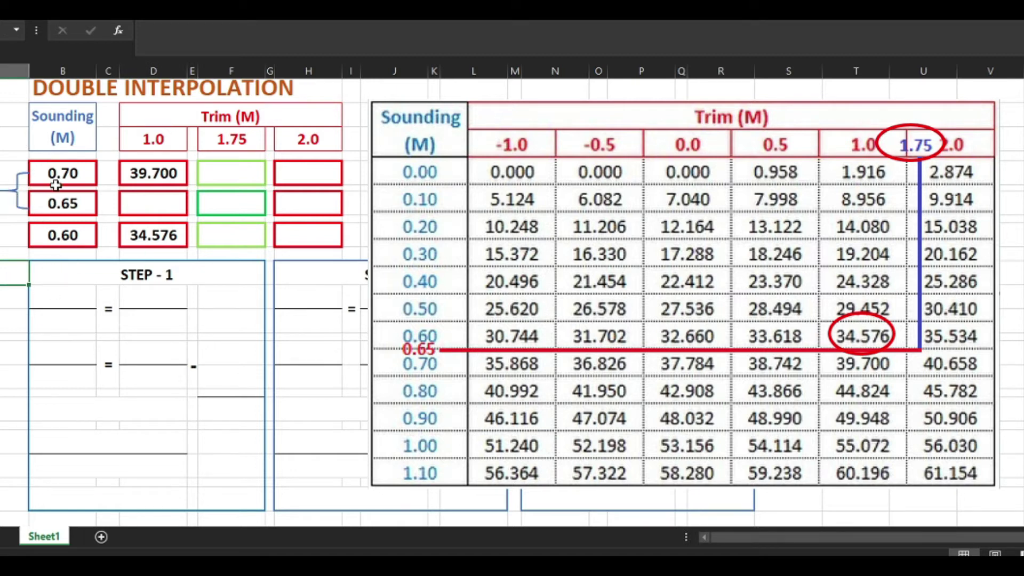
Subtract 0.65 from 0.7 in Calculator and enter 0.05 as the numerator of the first left-hand fraction in Step 1.
click(66, 295)
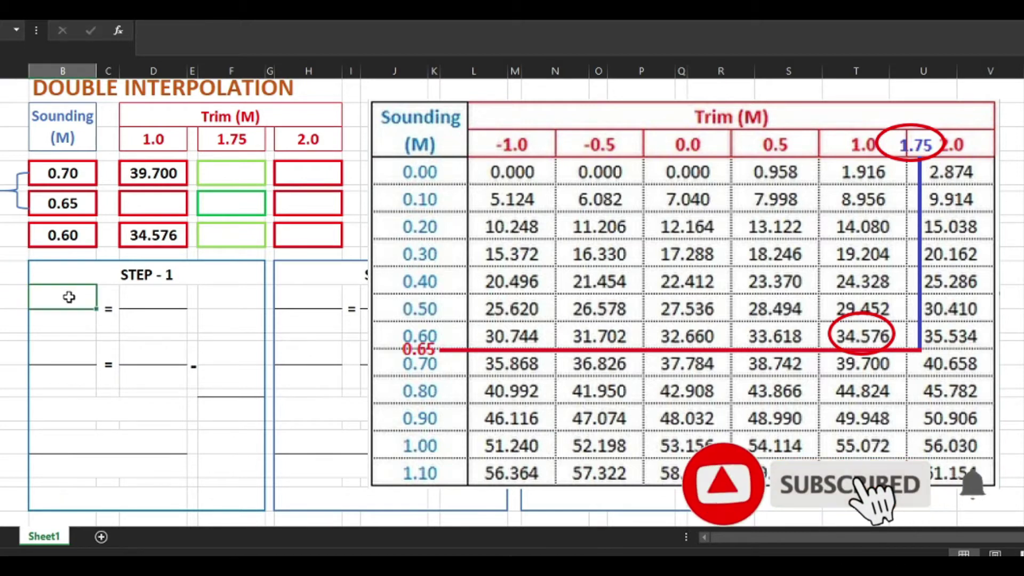
key(alt+Tab)
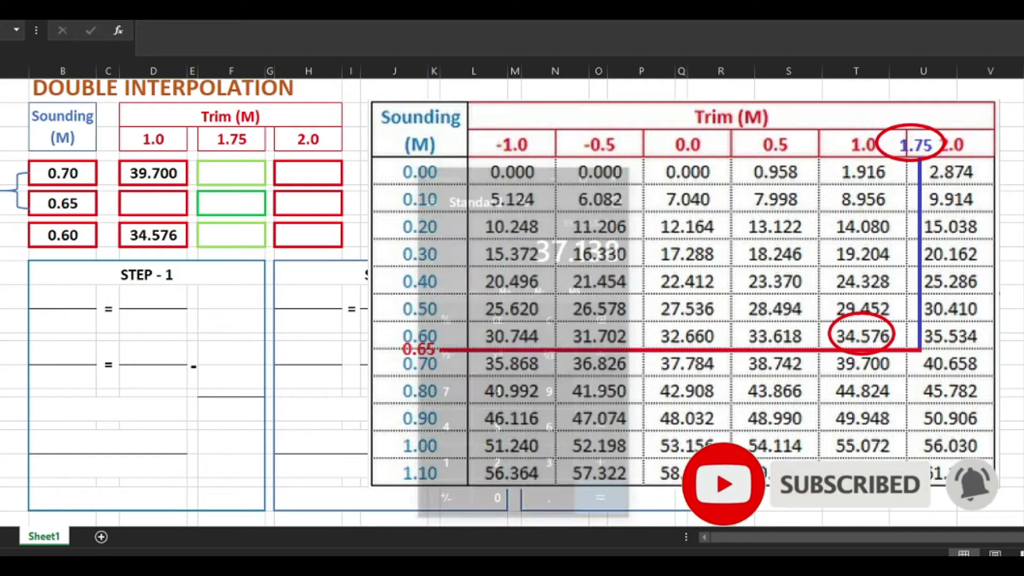
click(627, 269)
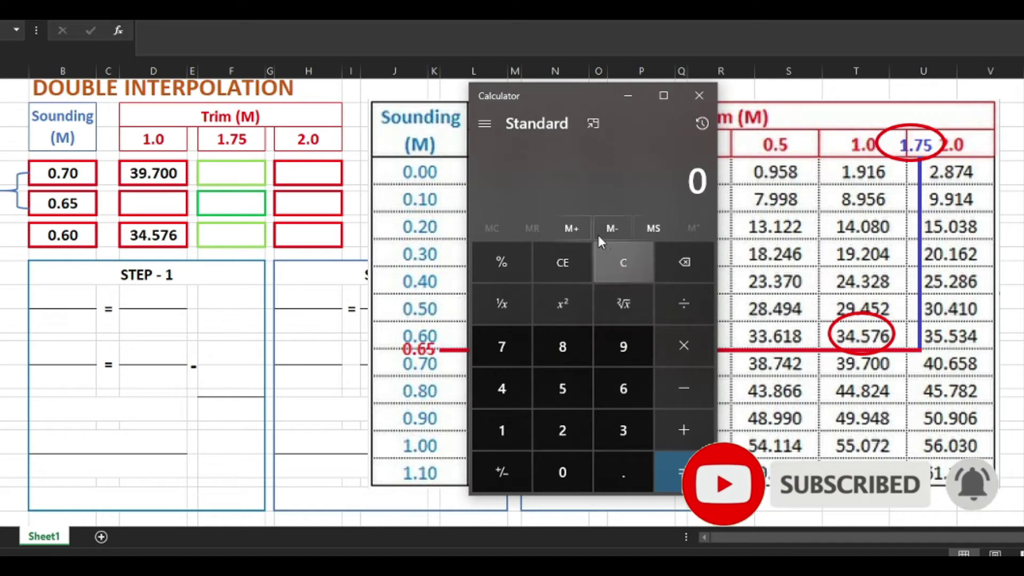
text(0.7)
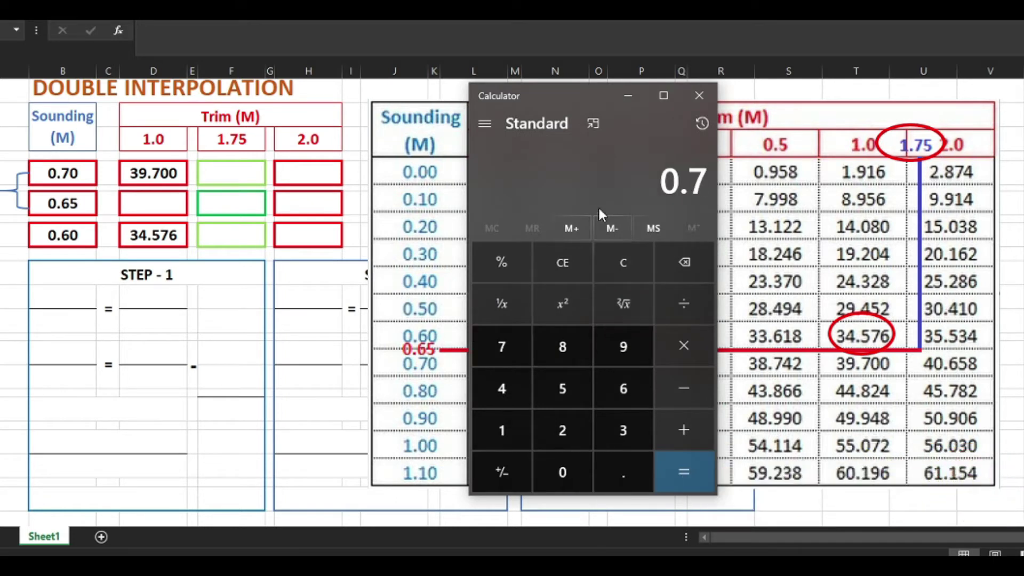
key(minus)
text(0.65)
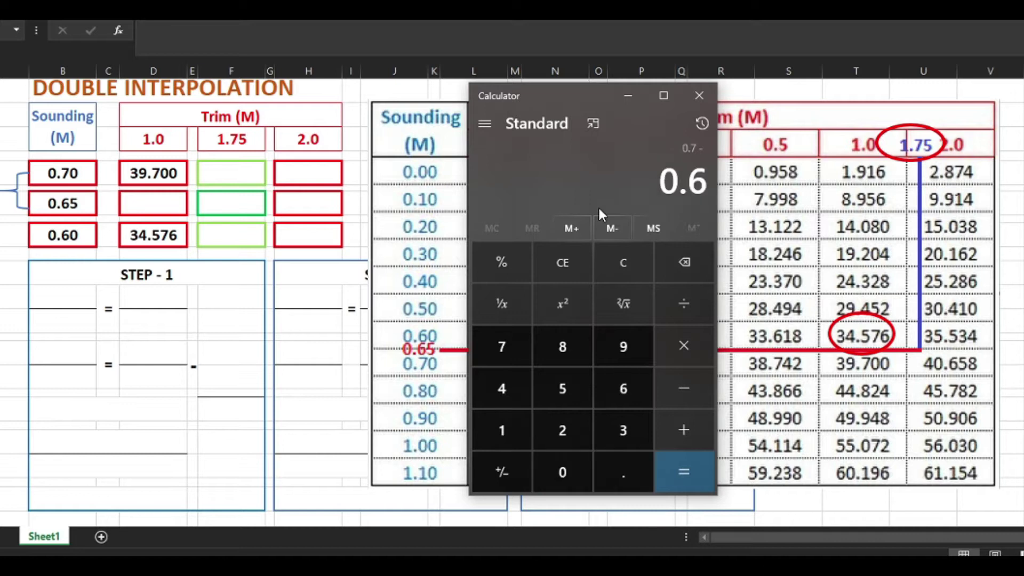
key(Return)
click(67, 295)
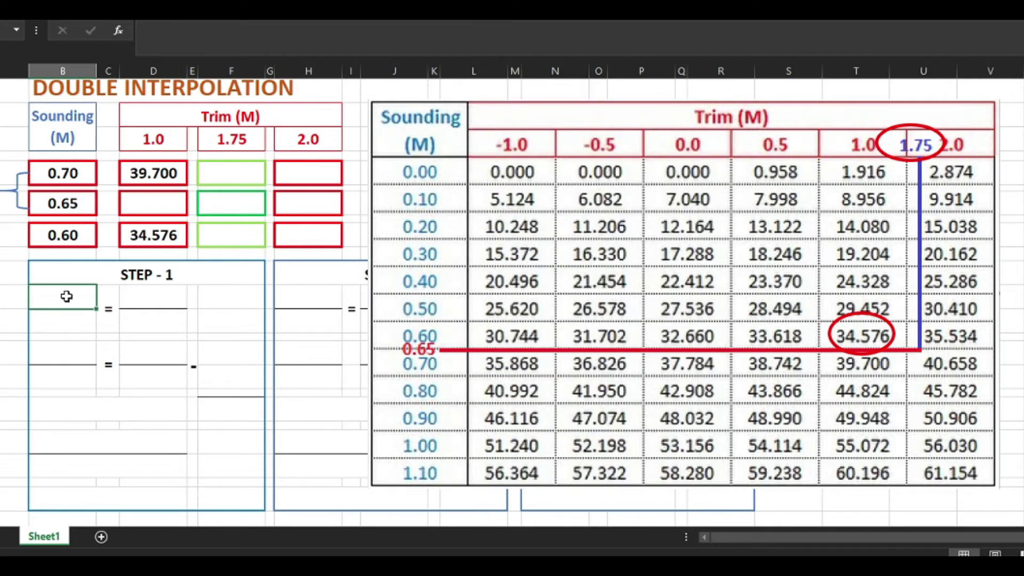
text(0.05)
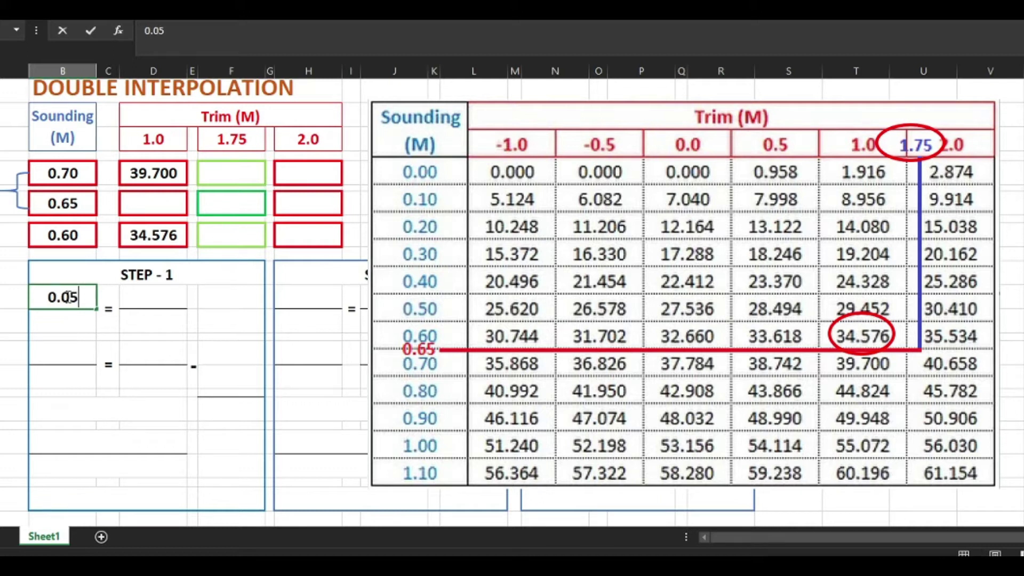
key(Return)
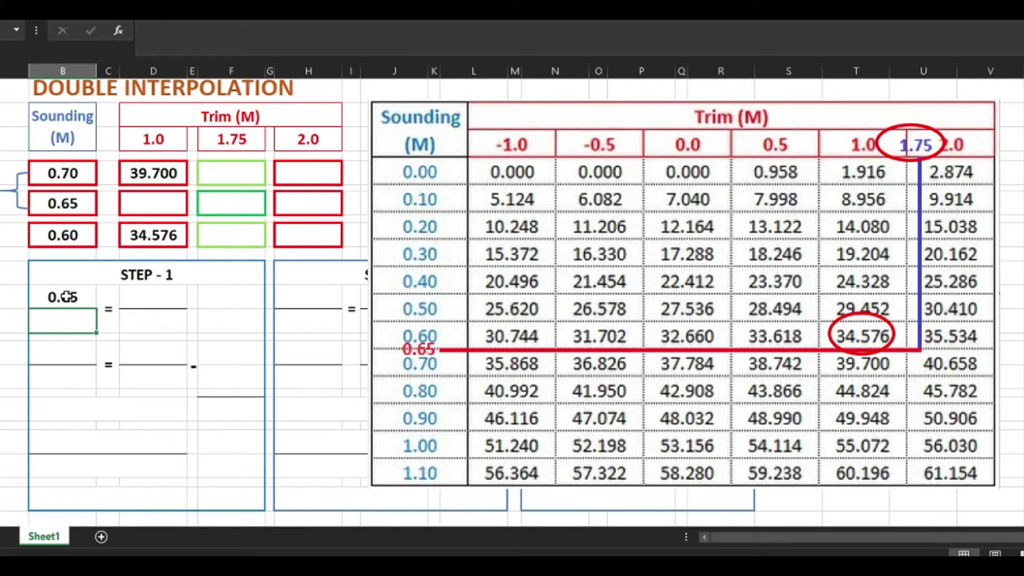
Extend the brace to span soundings 0.70 to 0.60 and enter 0.1 as the denominator below 0.05 in Step 1.
click(16, 190)
drag(17, 208, 17, 238)
click(3, 249)
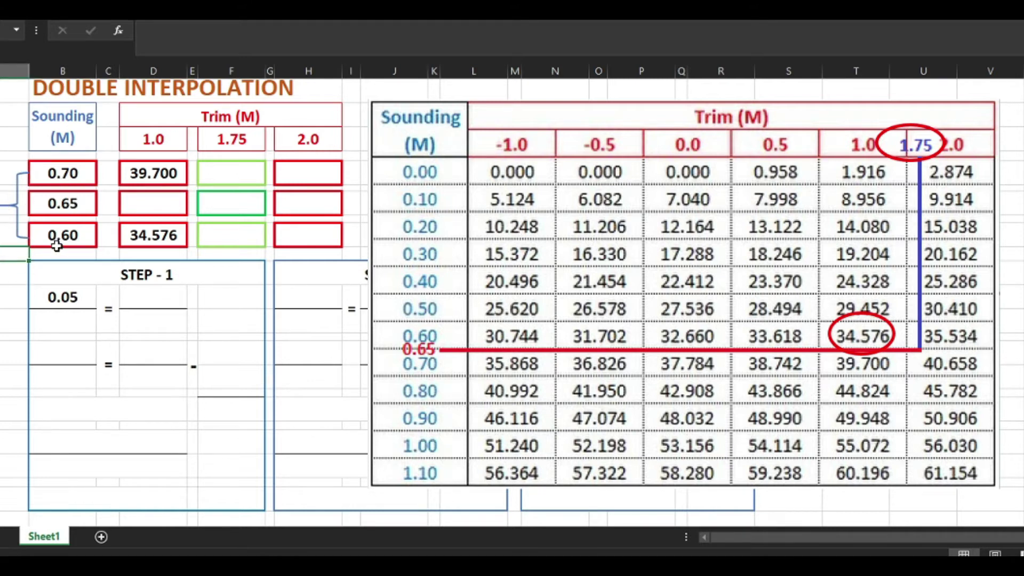
click(66, 321)
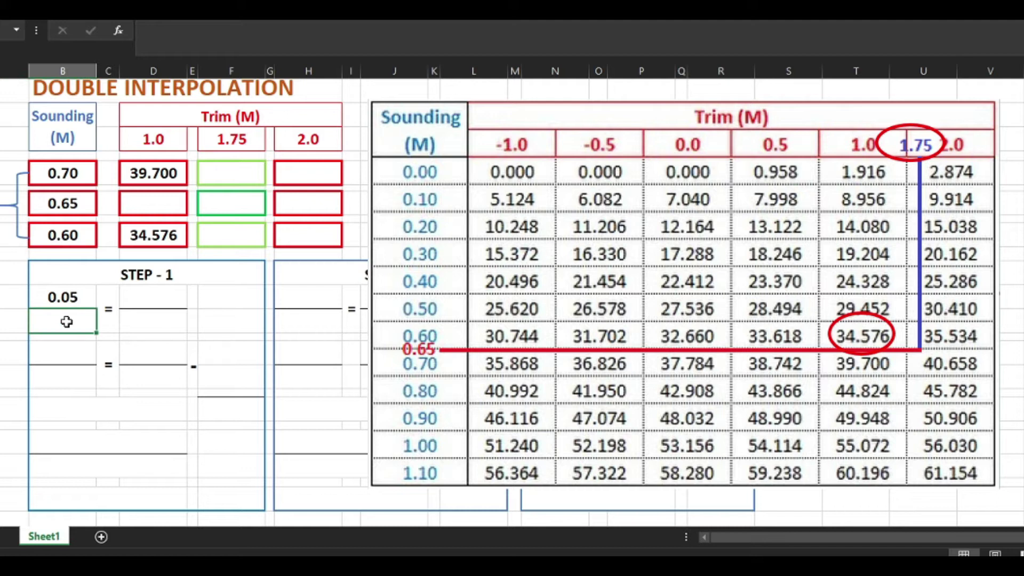
text(0.1)
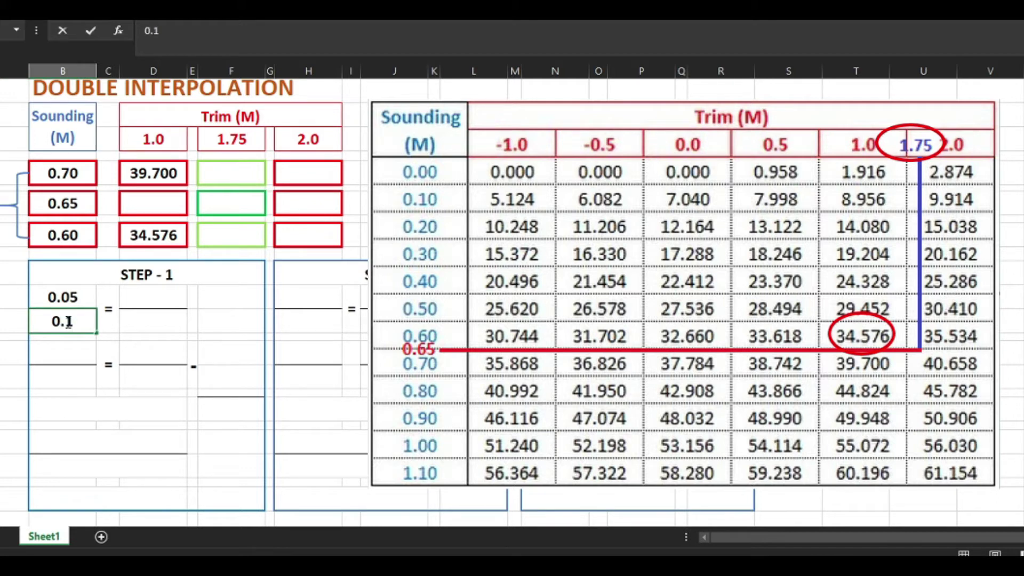
key(Return)
Place a copied right brace beside the trim 1.0 column, spanning the sounding 0.70 and 0.65 rows.
click(167, 299)
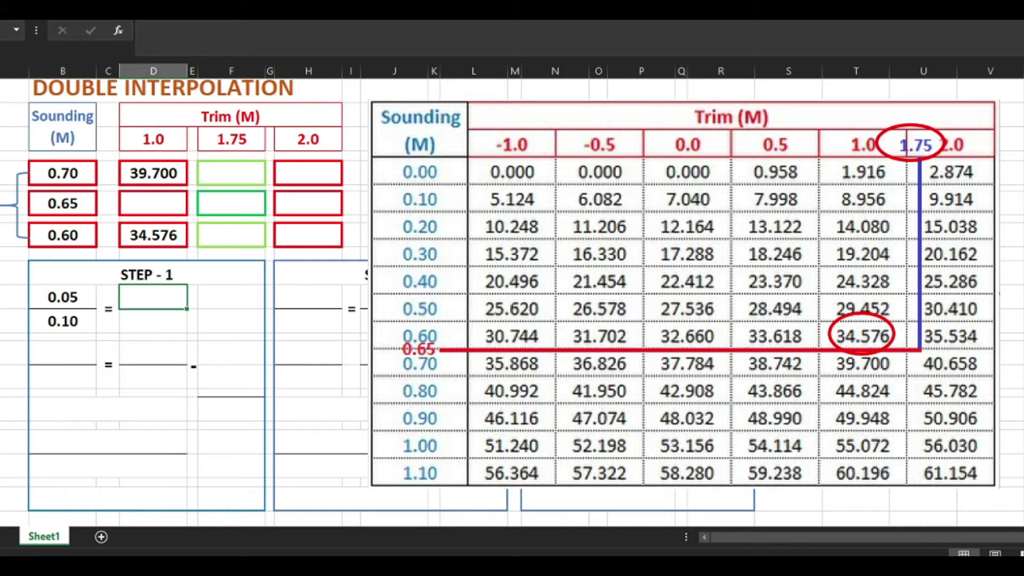
key(ctrl+v)
drag(288, 210, 200, 196)
Enter X for sounding 0.65 under trim 1.0 and as the numerator of the first right-hand fraction in Step 1.
click(154, 199)
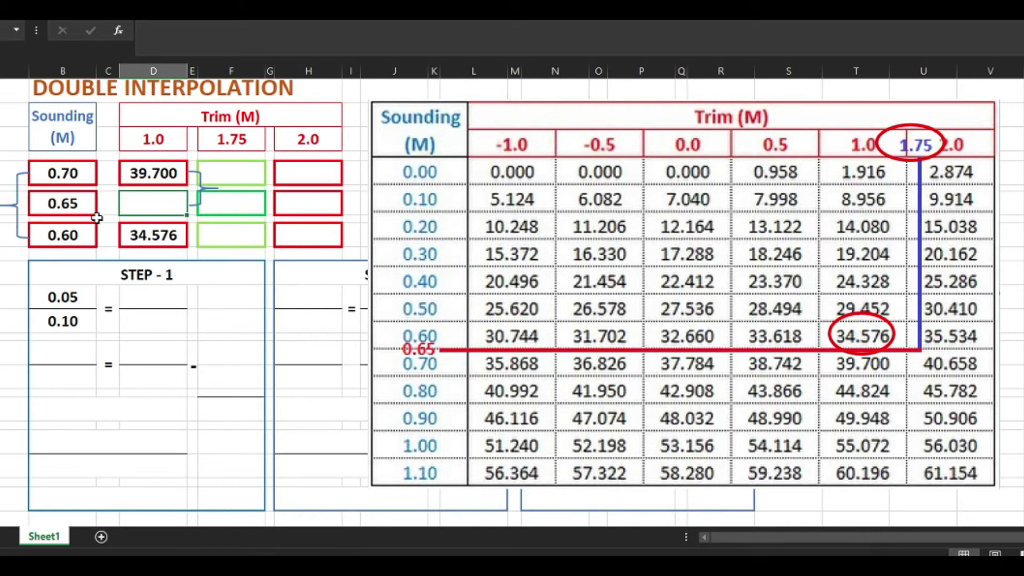
text(x)
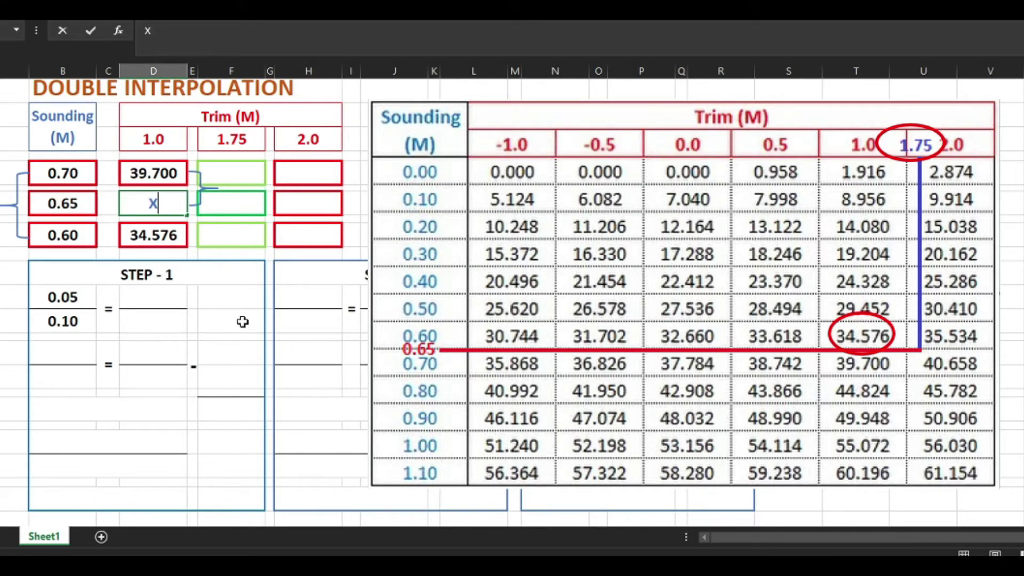
click(147, 297)
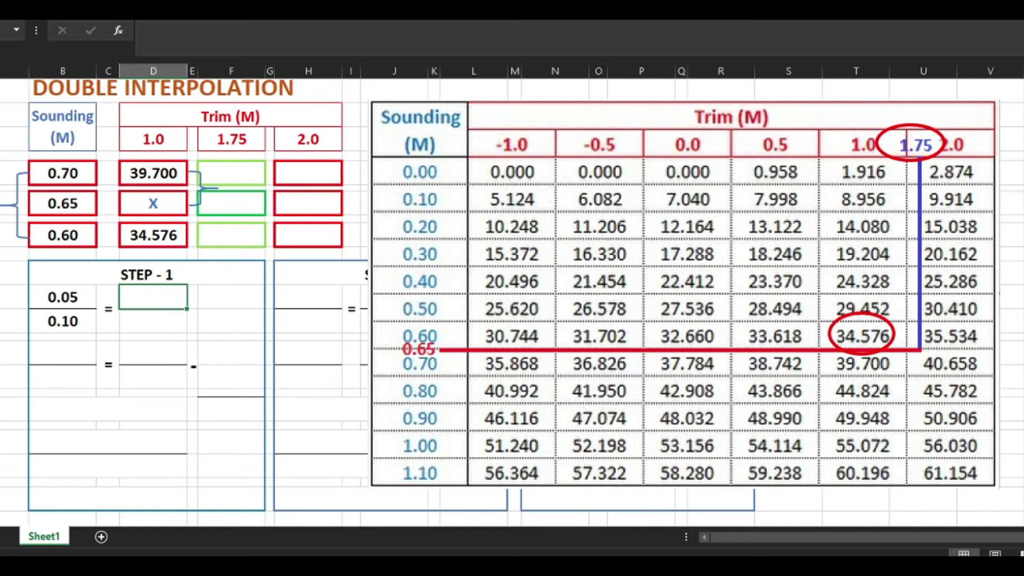
text(X)
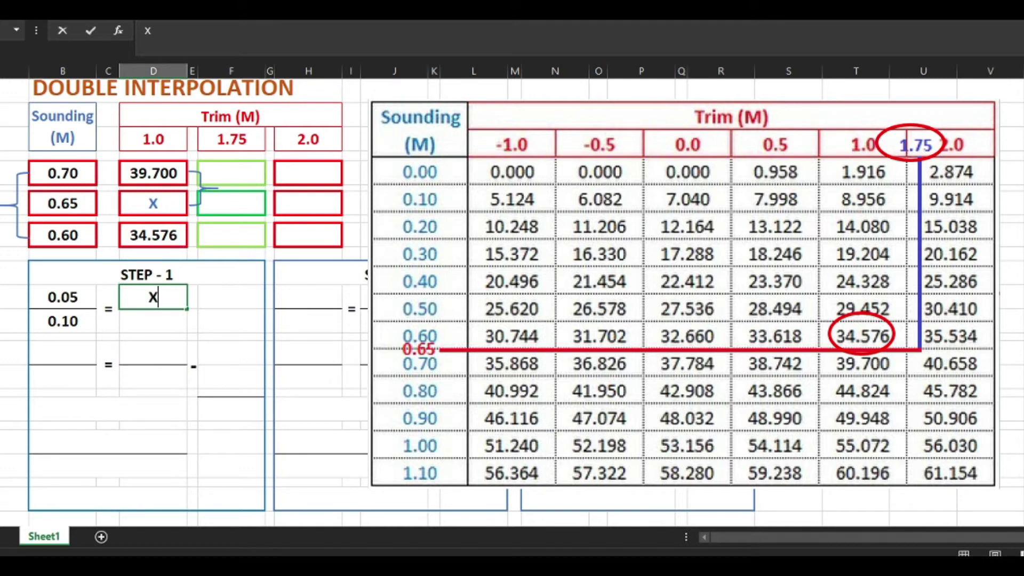
key(Return)
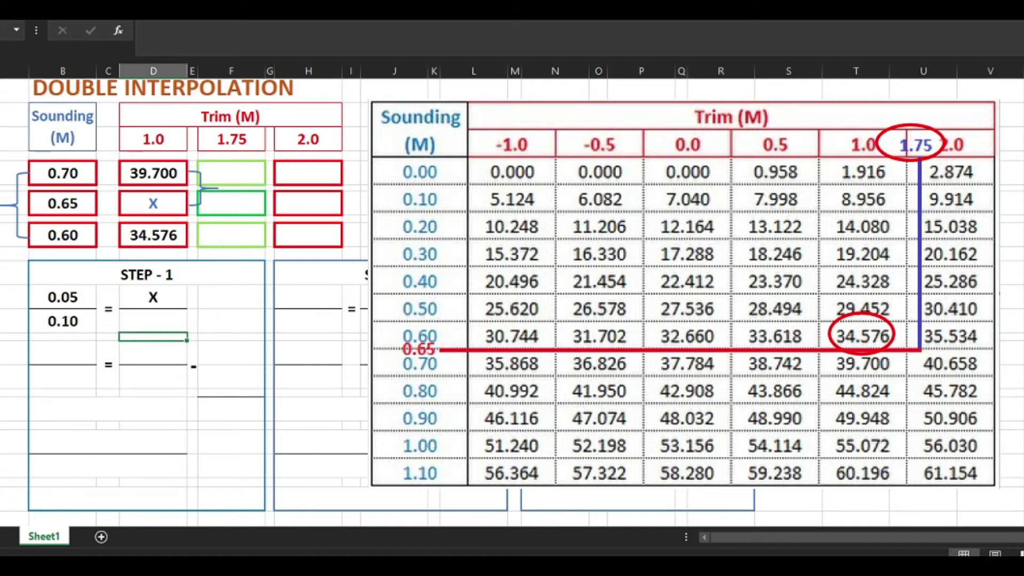
Subtract 34.576 from 39.7 in Calculator and enter 5.124 as the denominator below X in Step 1's first equation.
key(alt+Tab)
click(635, 257)
text(39.7)
key(minus)
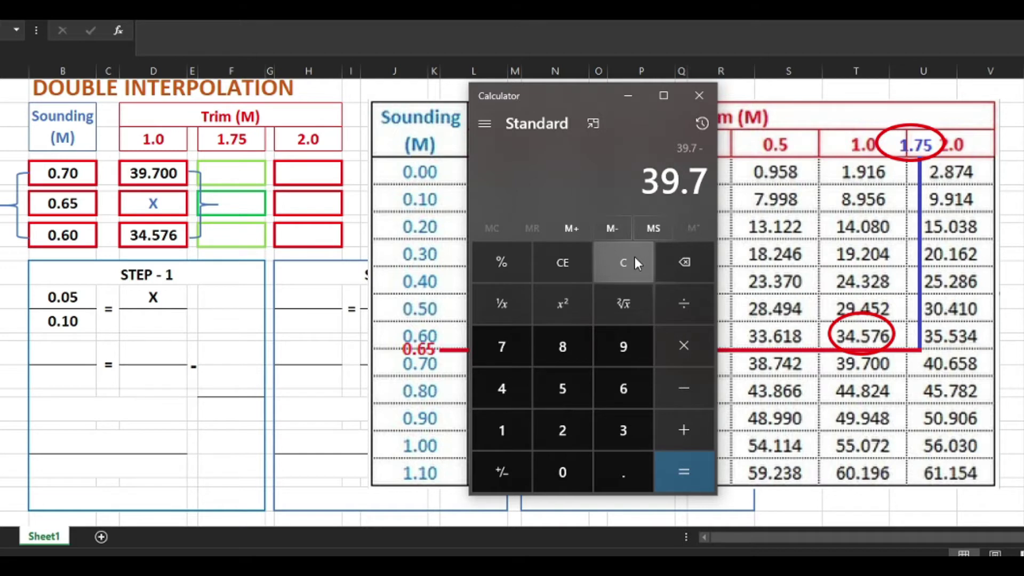
text(34.5)
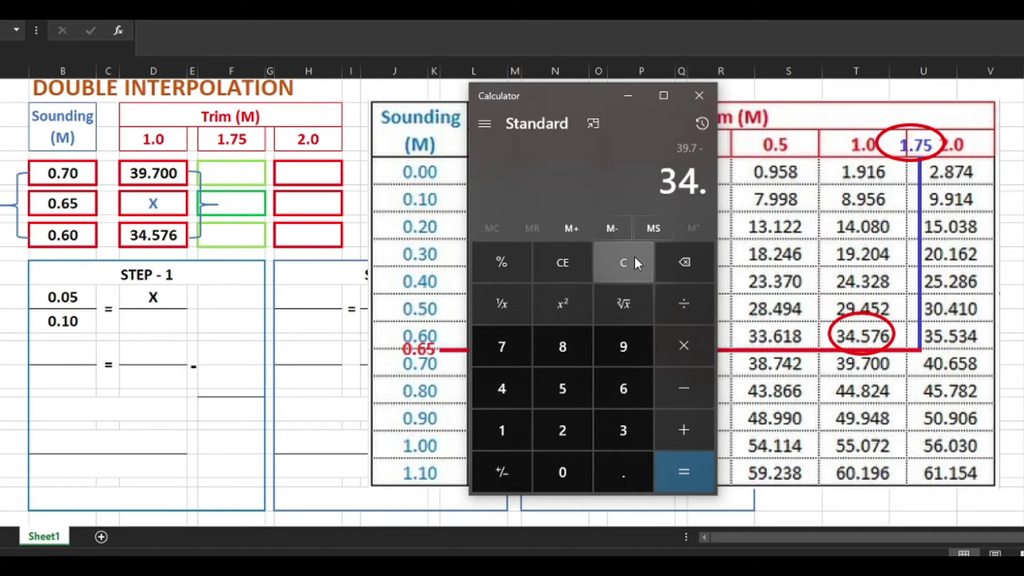
text(76)
key(Return)
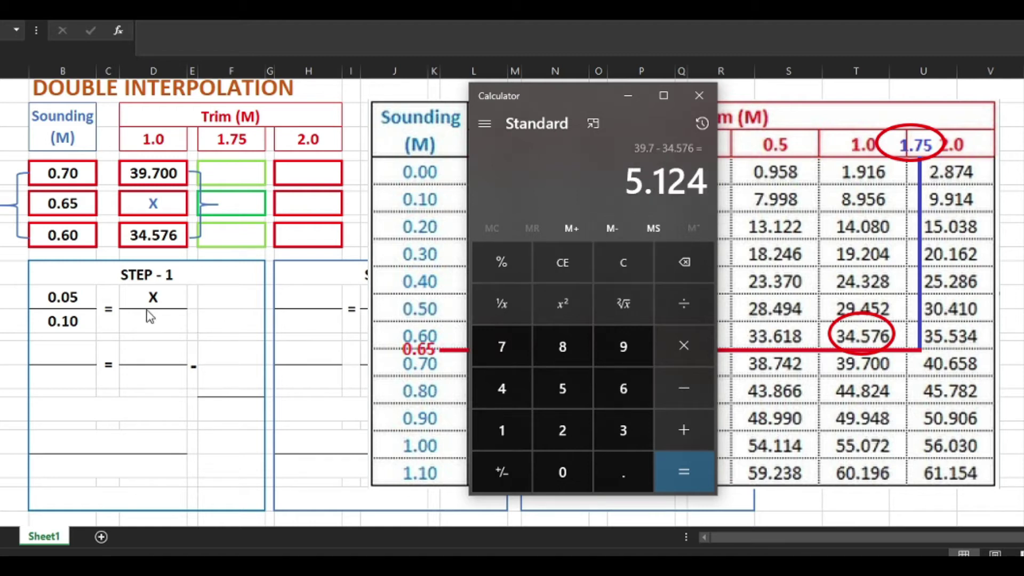
click(142, 323)
text(5.124)
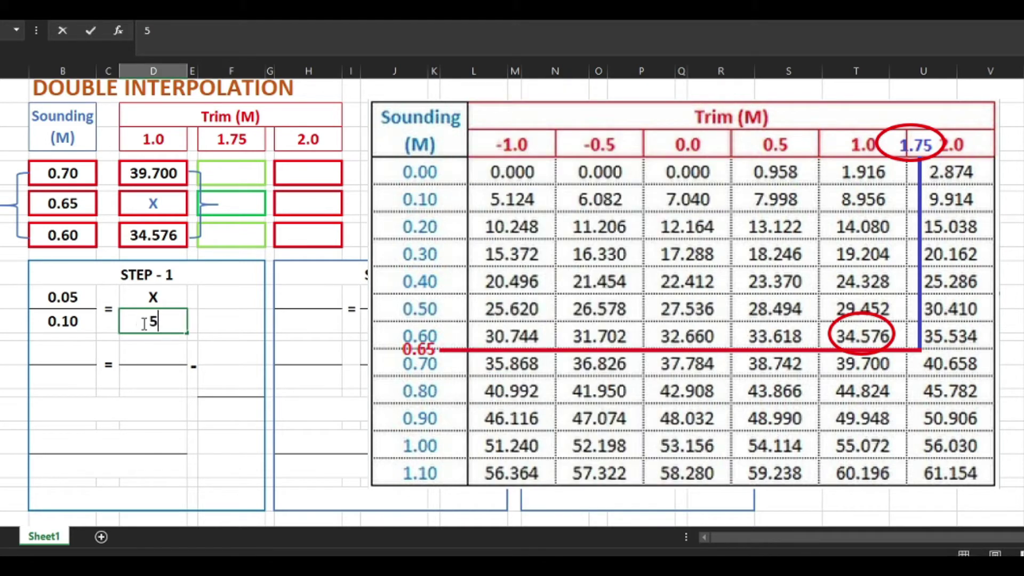
key(Return)
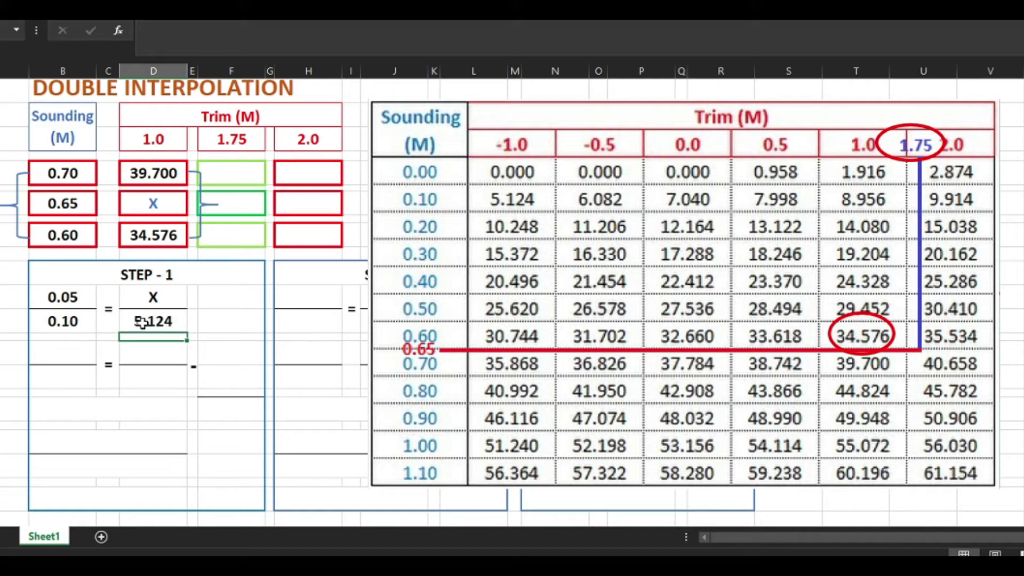
Fill in the second Step 1 equation as X over 5.124 equals 0.05 over 0.10.
click(66, 347)
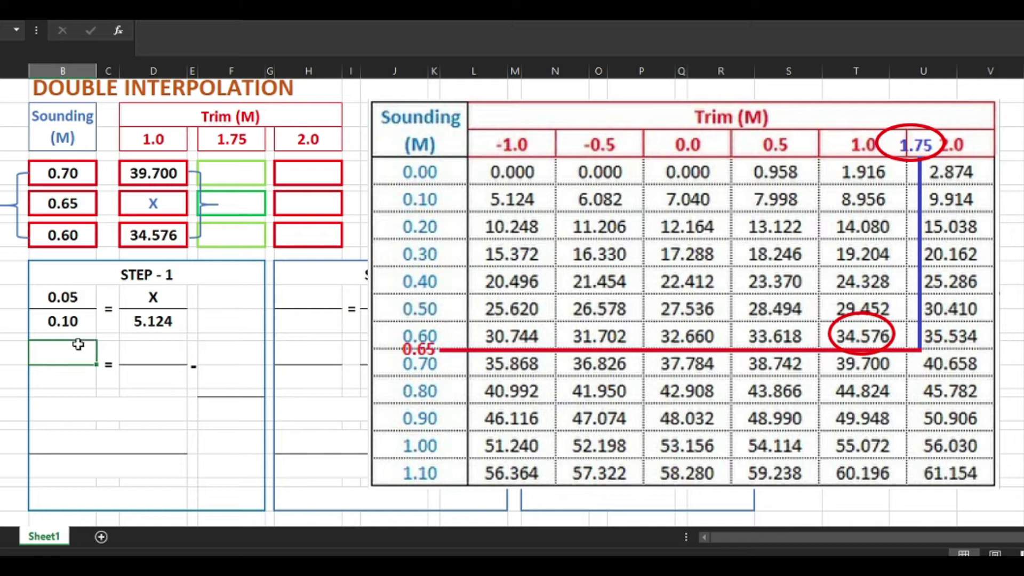
text(X)
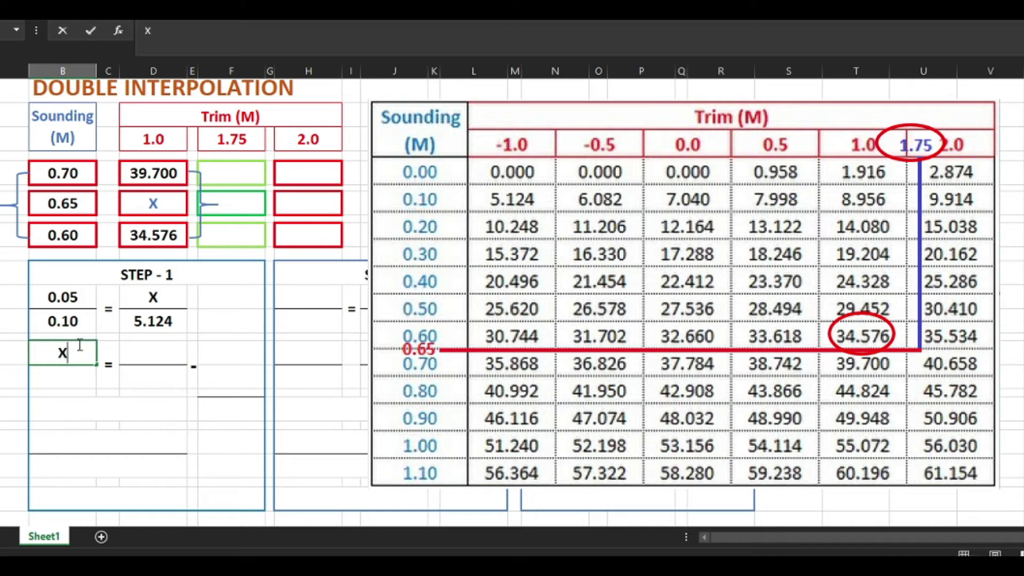
key(Return)
text(5.124)
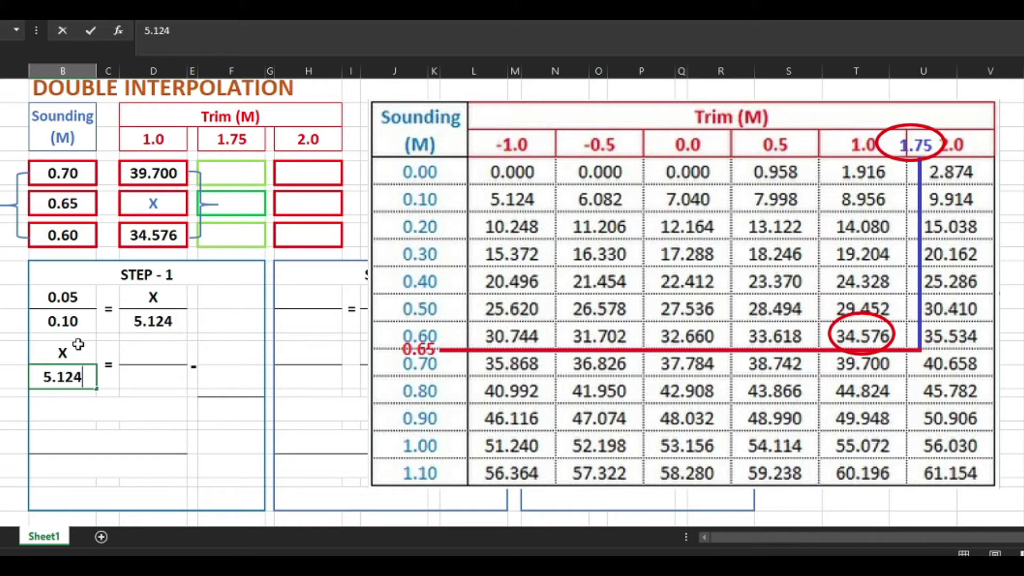
key(Tab)
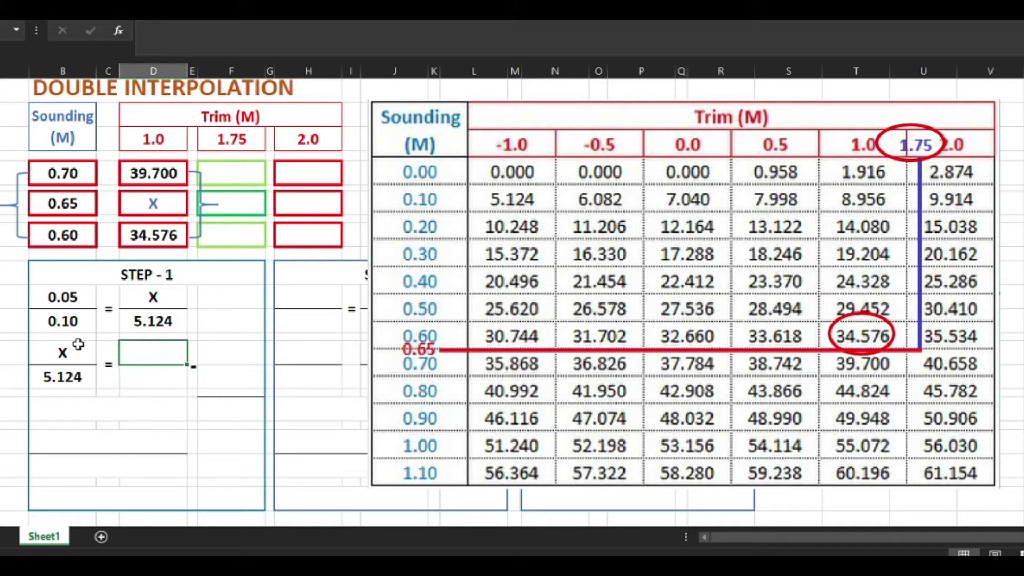
text(0.05)
key(Return)
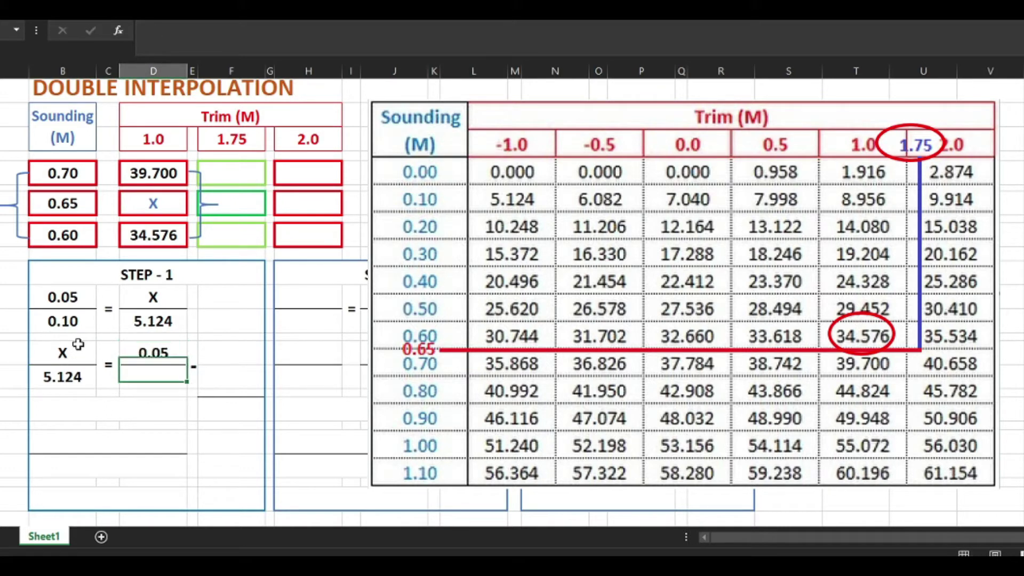
text(0.10)
key(Return)
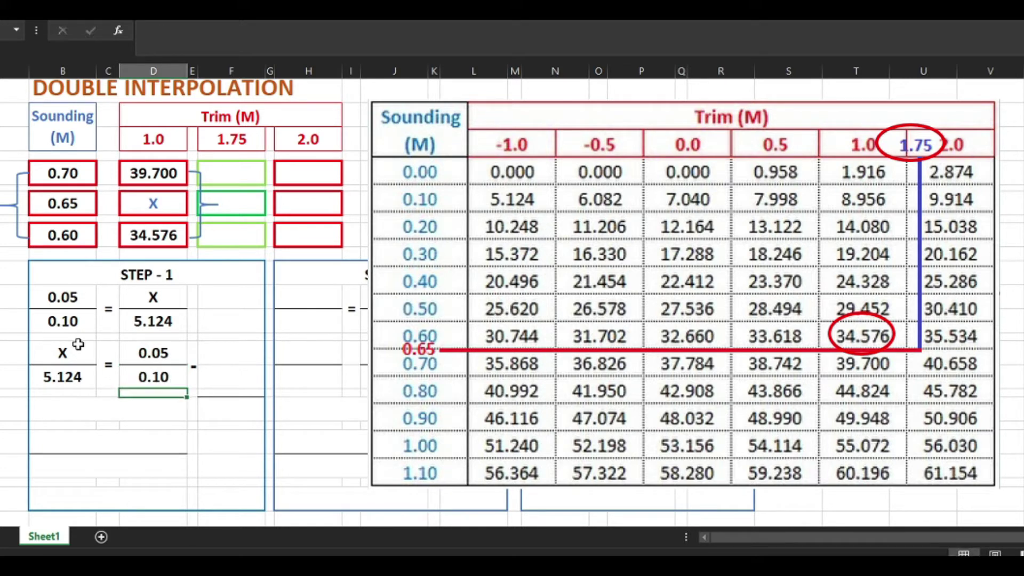
Enter the cross-multiplied equation X(0.10) = 5.124(0.05) below the second fraction row in Step 1.
key(Down)
key(Left)
key(Left)
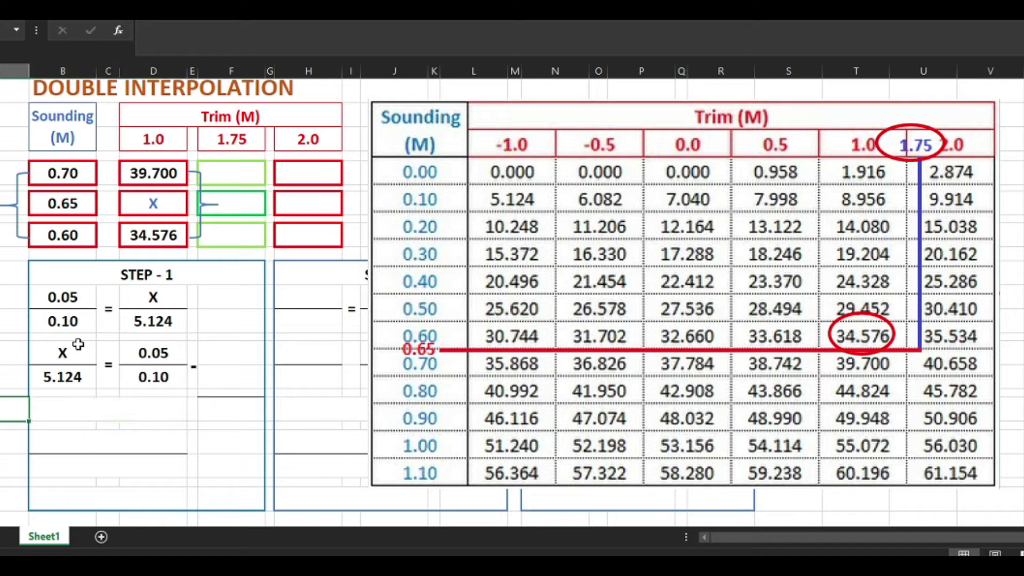
key(Right)
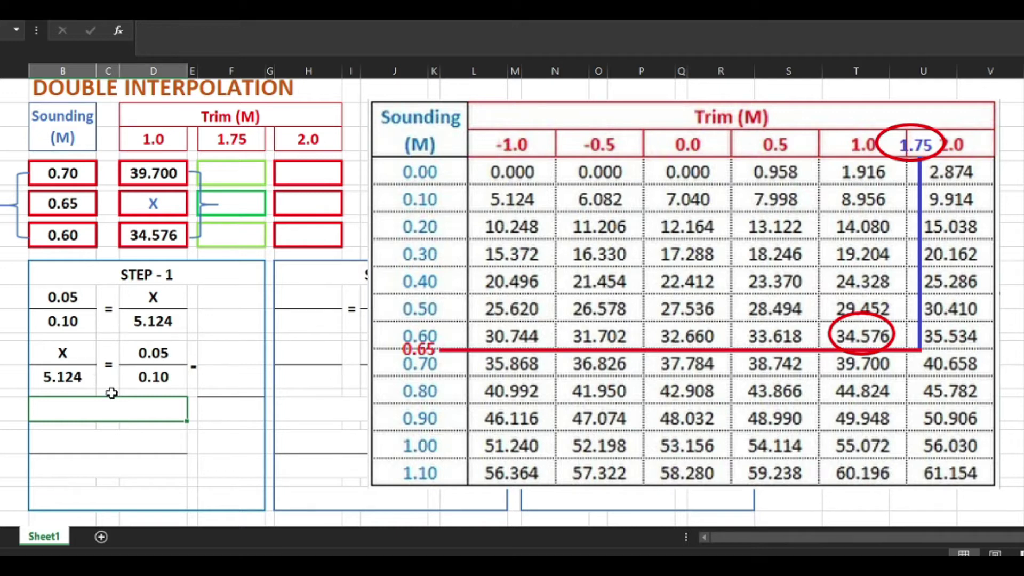
text(X)
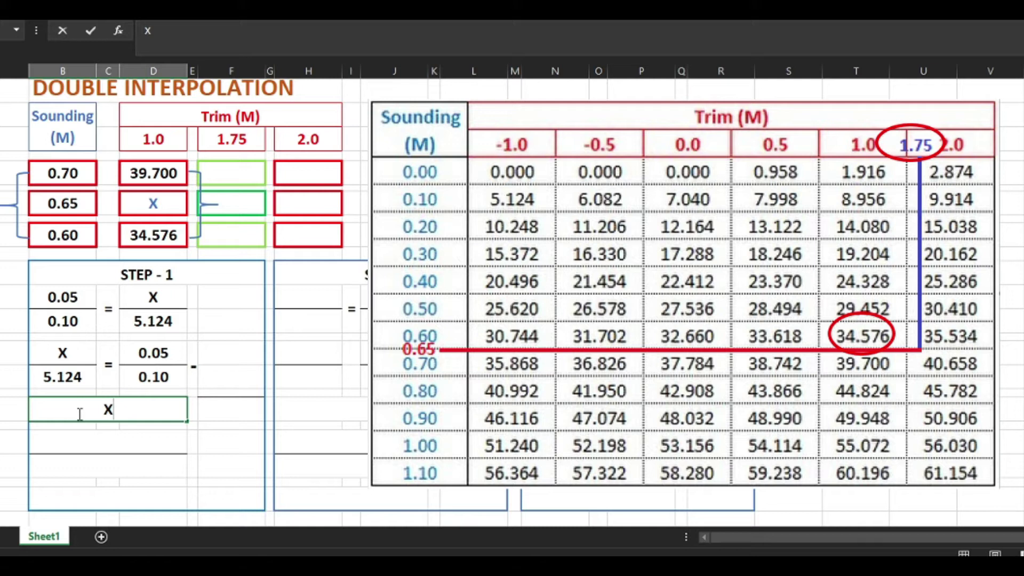
text((0.10))
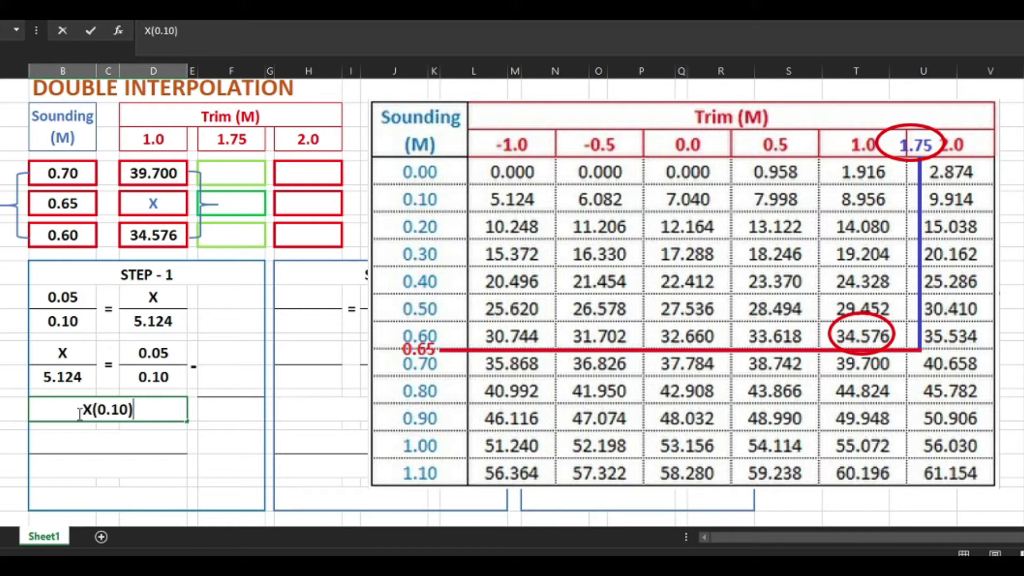
text( =)
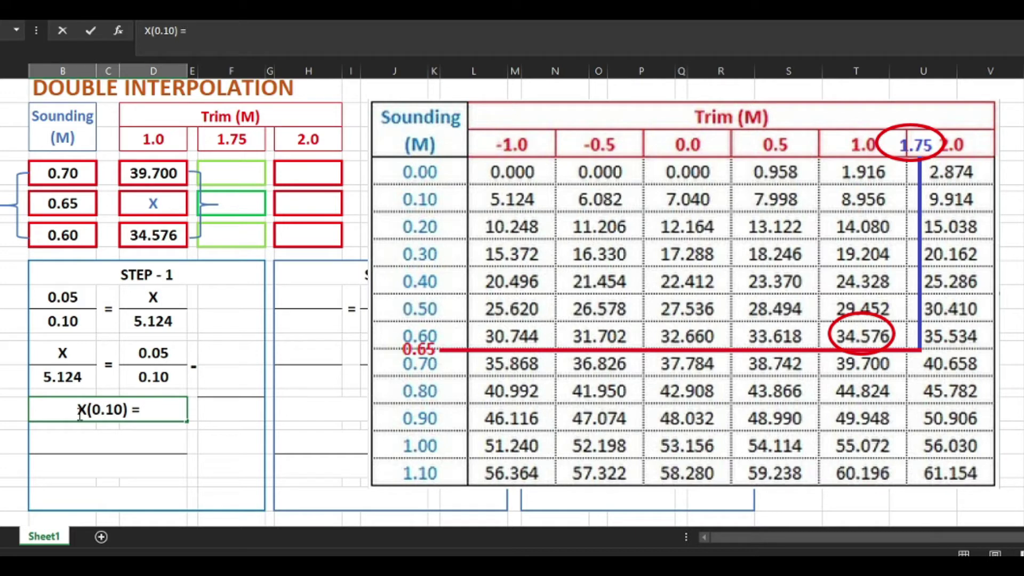
text( 5.)
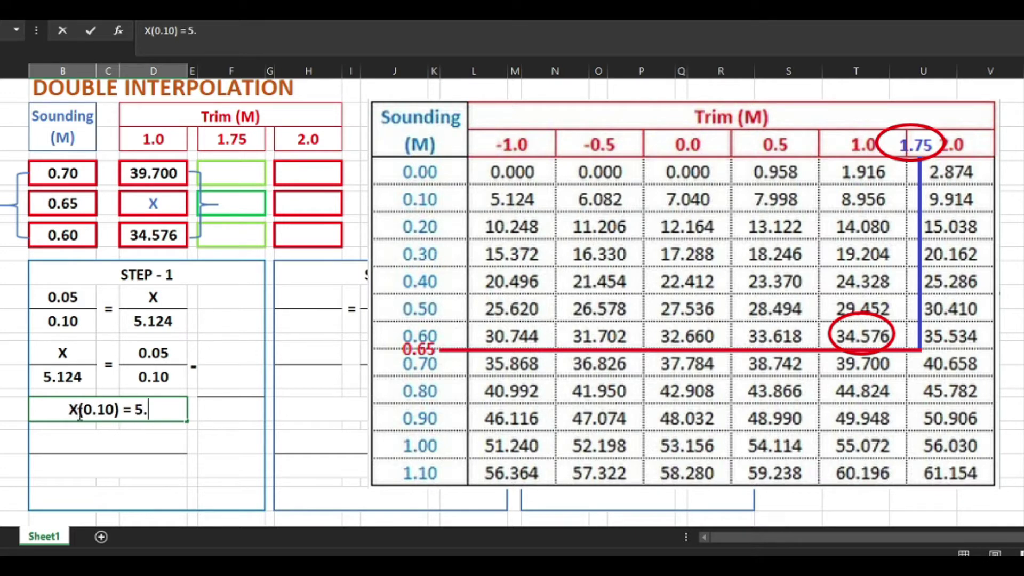
text(124()
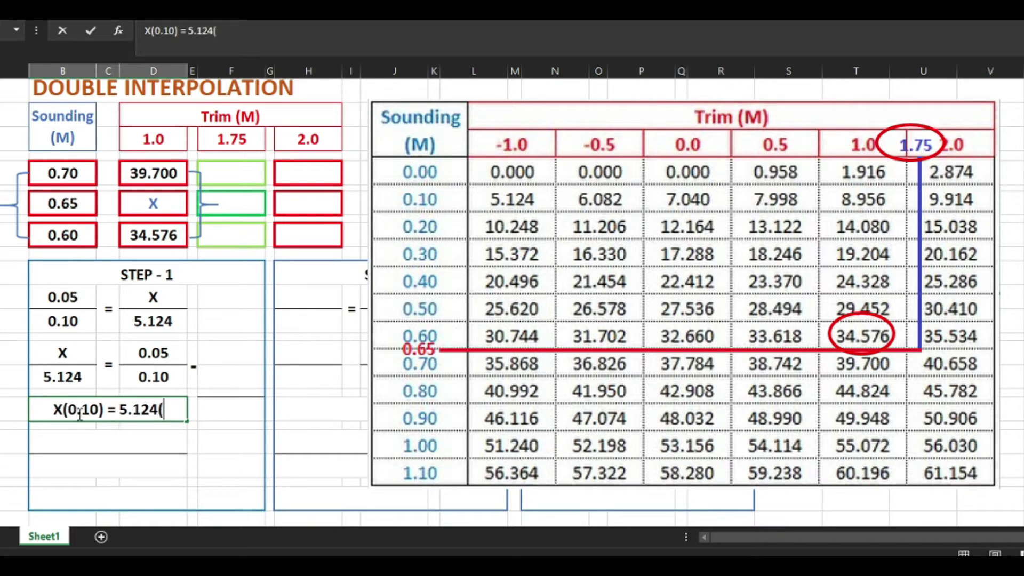
text(0.05))
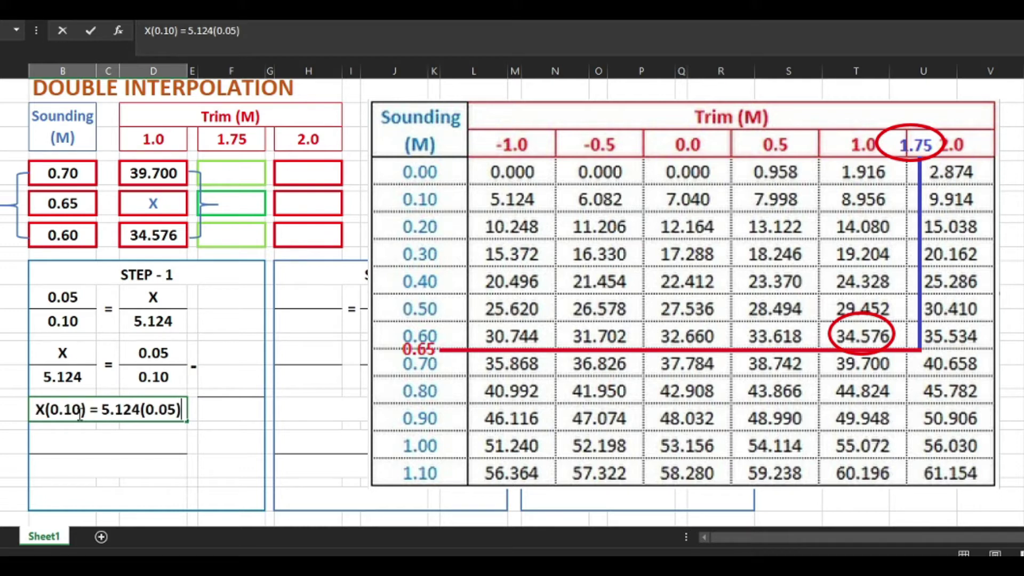
key(Return)
Enter X = 5.124(0.05) over the denominator 0.10 below the cross-multiplied equation in Step 1.
text(X = 5.124)
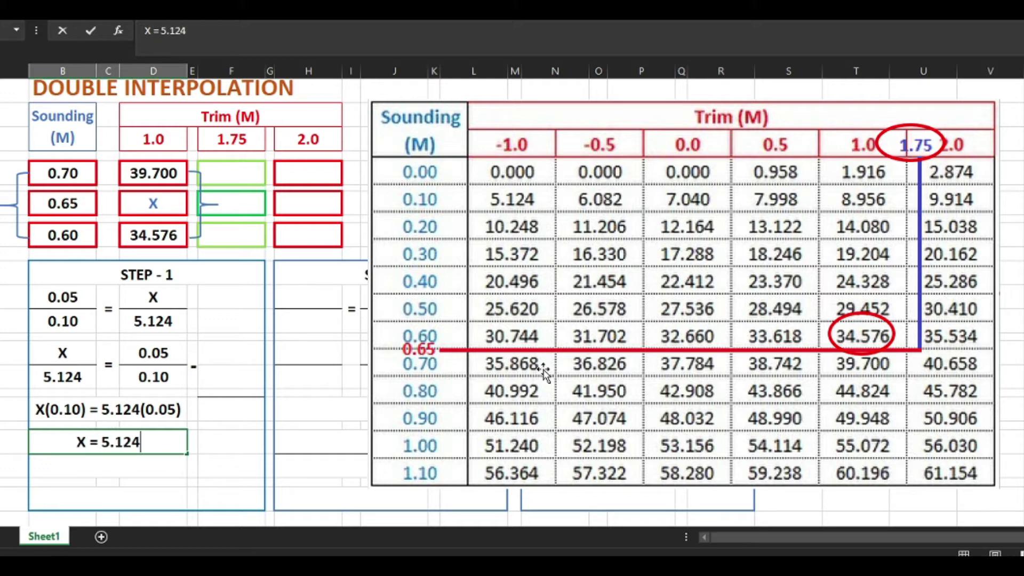
text((0.05))
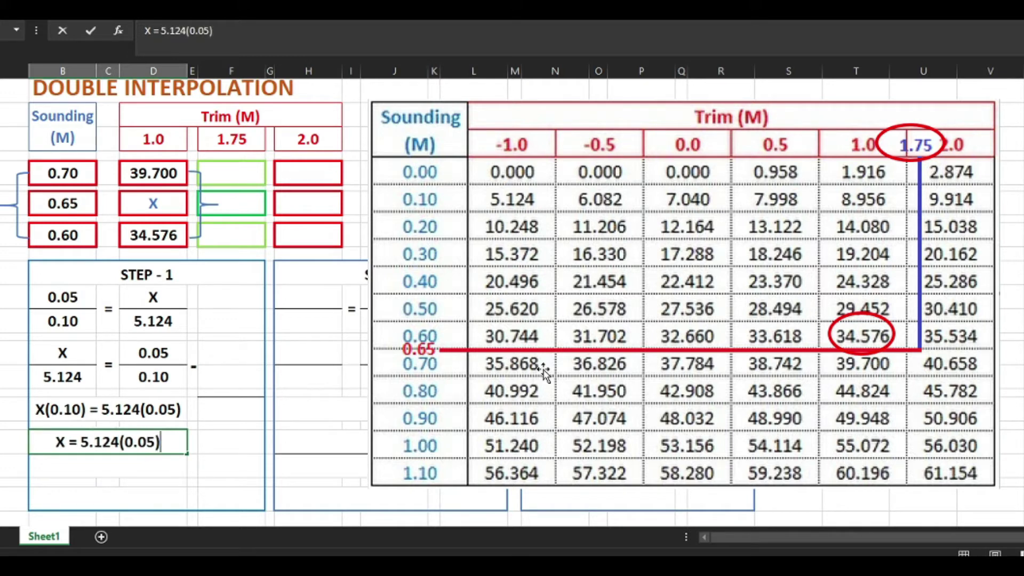
key(Return)
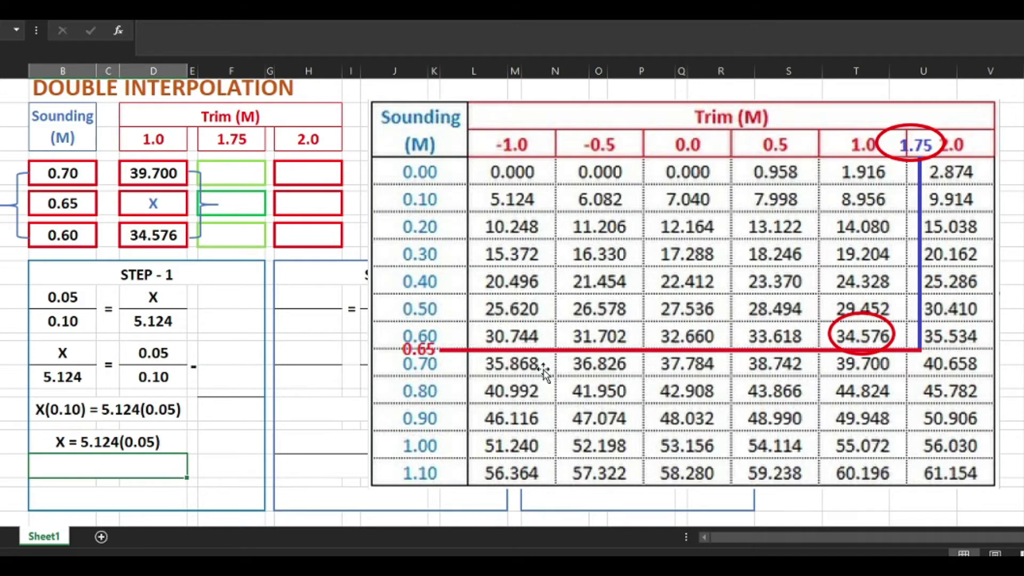
text(0.10)
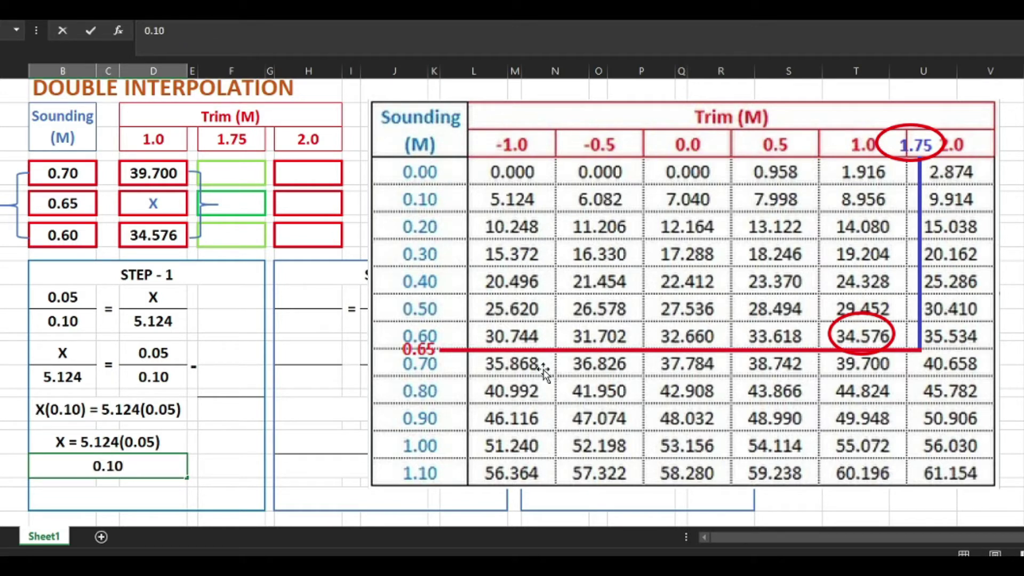
key(Return)
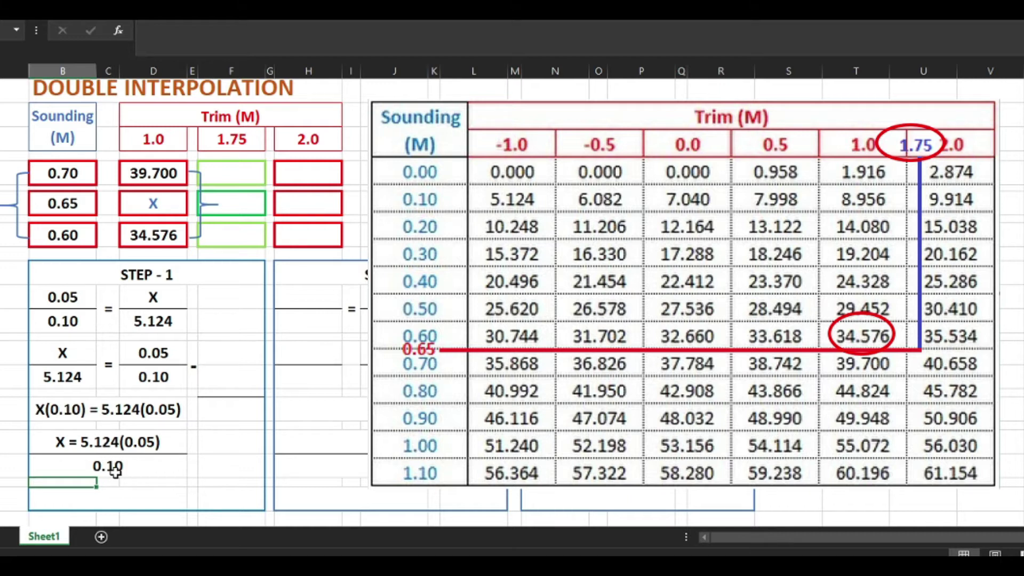
Calculate 5.124 × 0.05 ÷ 0.1 in Calculator and enter the result X = 2.562 at the end of Step 1.
click(109, 496)
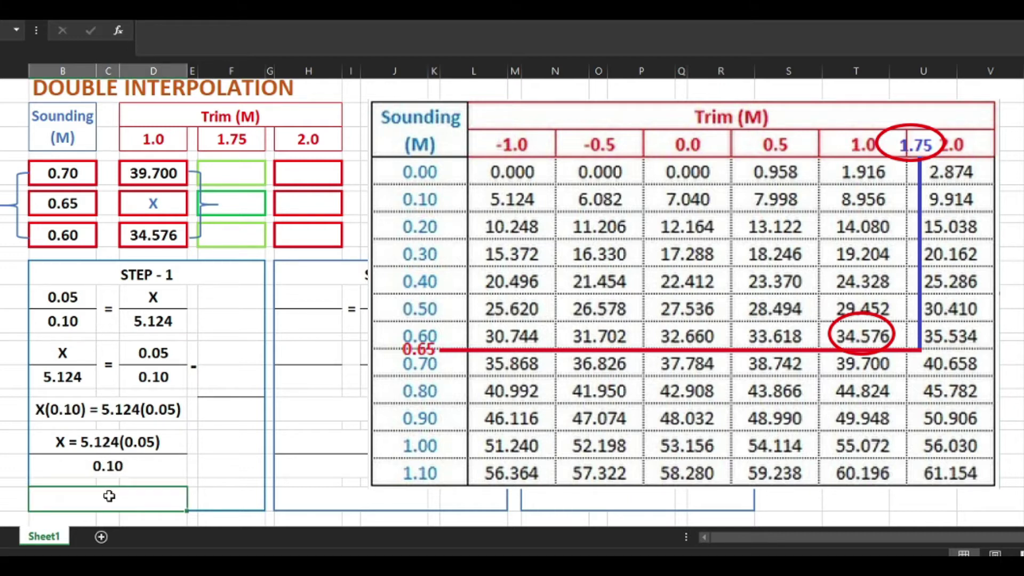
key(alt+Tab)
key(Return)
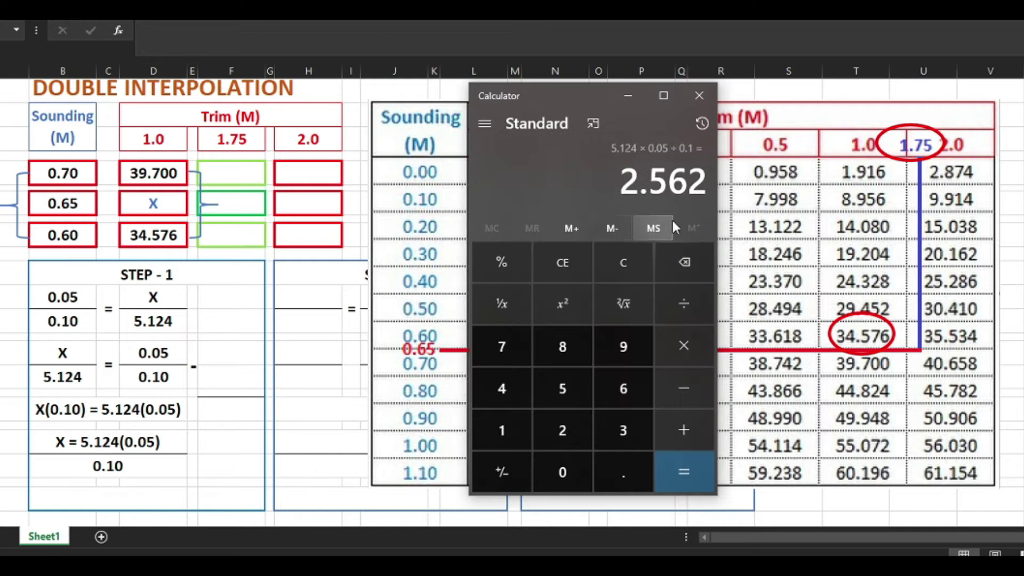
click(123, 500)
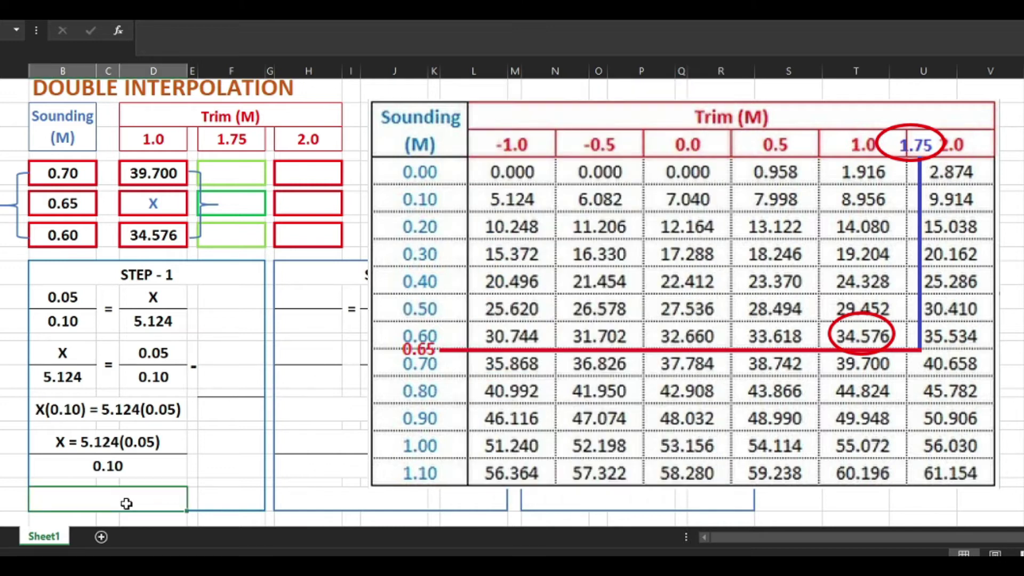
text(X = 2.)
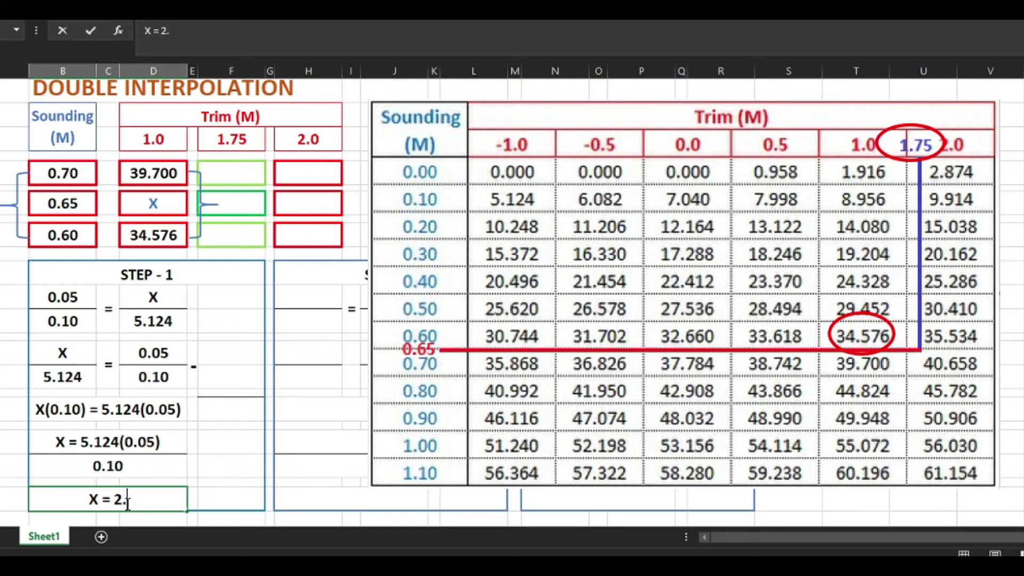
text(562)
key(Return)
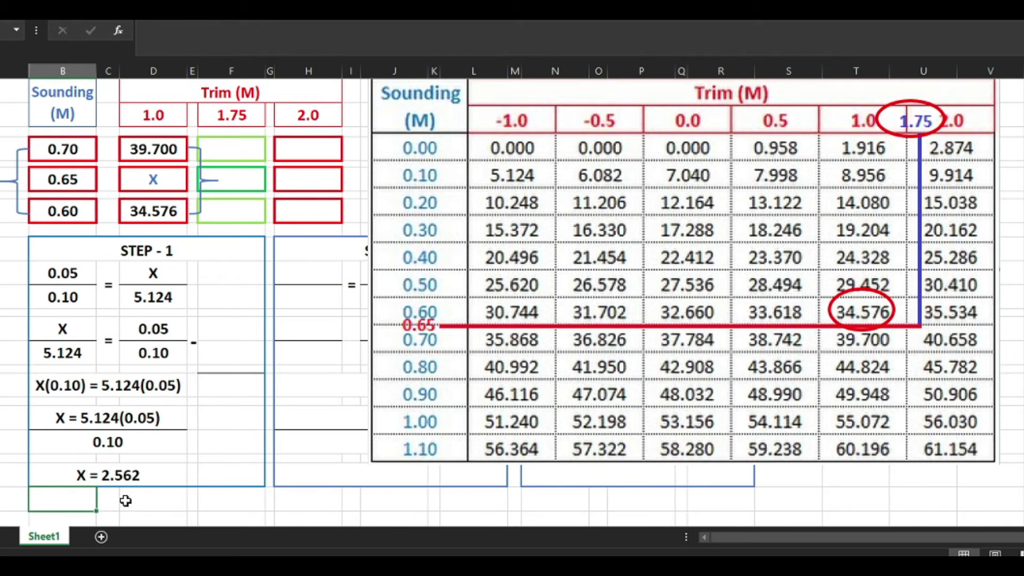
Fill in the Step 1 subtraction column with 39.700, 2.562 below it, and 37.138 under the line.
click(228, 329)
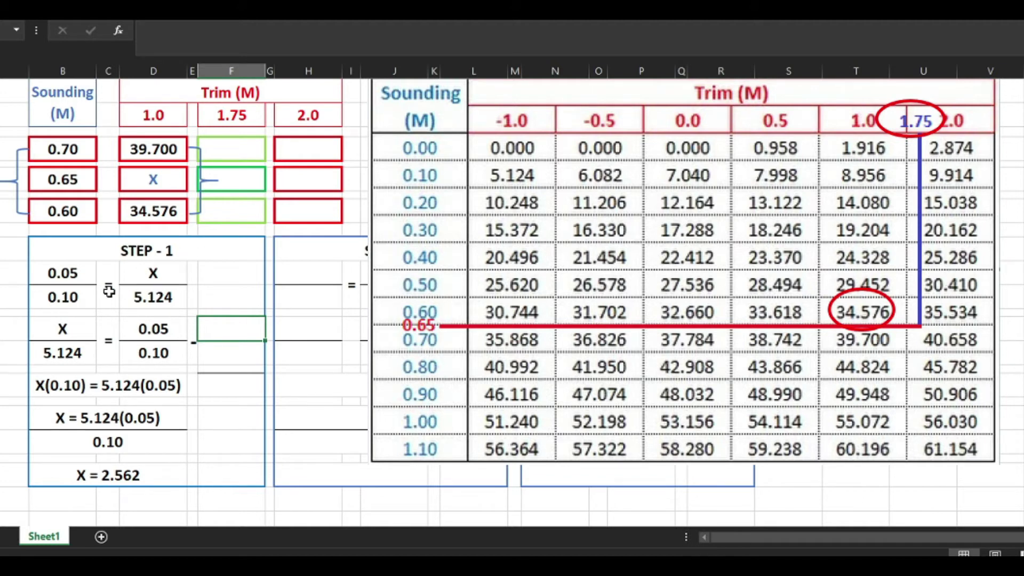
text(39.7)
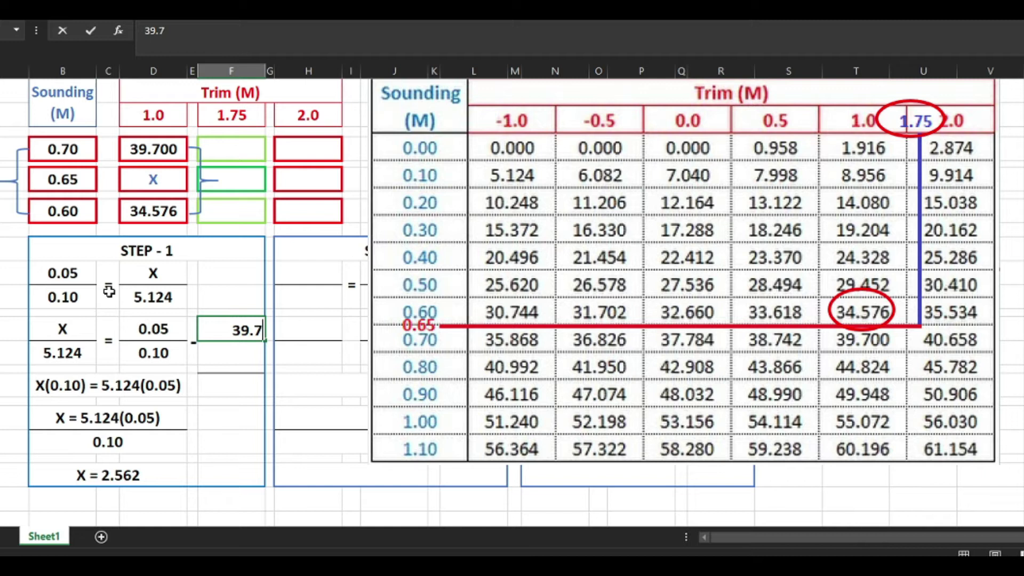
key(Return)
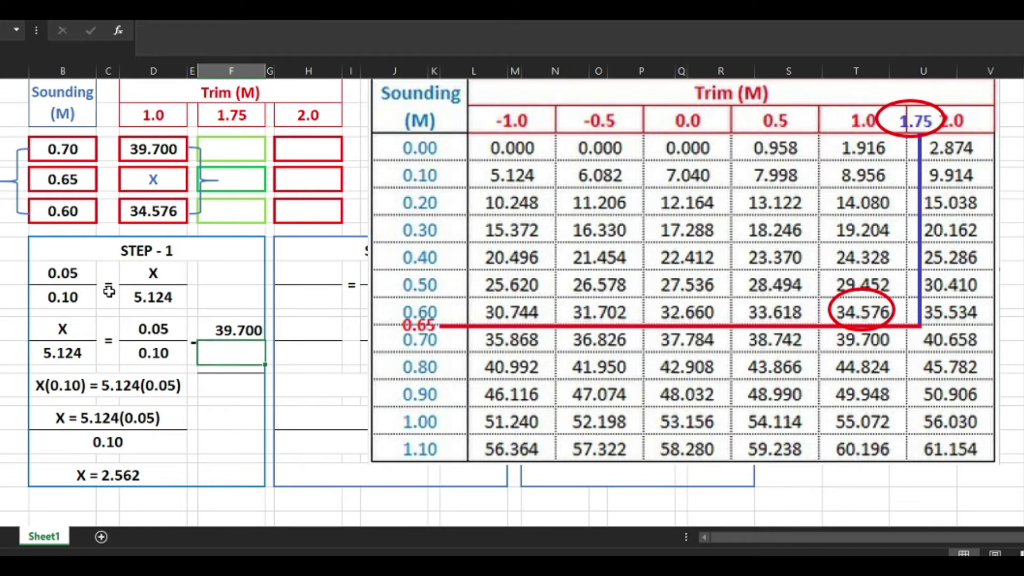
text(2.562)
key(Return)
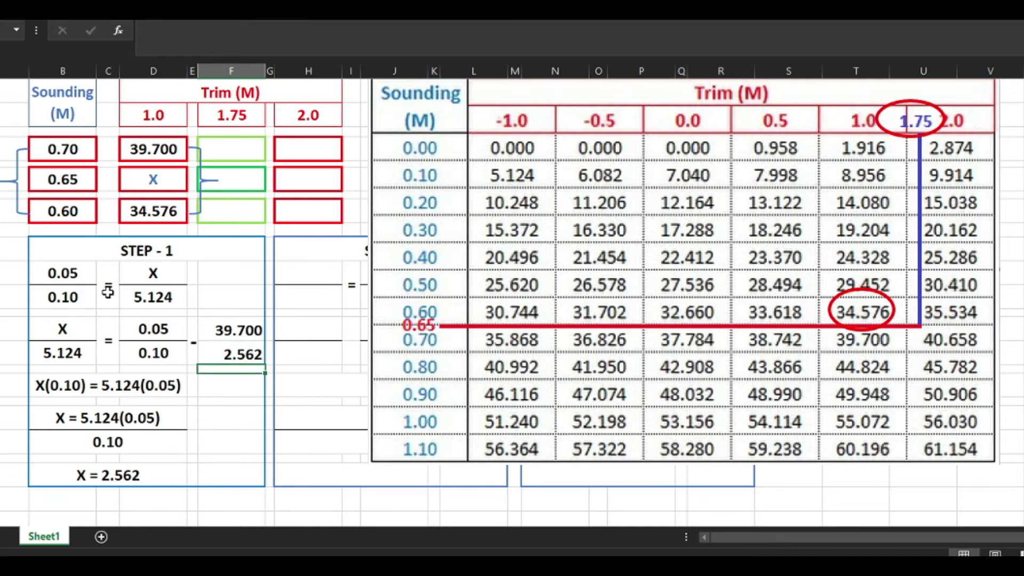
click(210, 390)
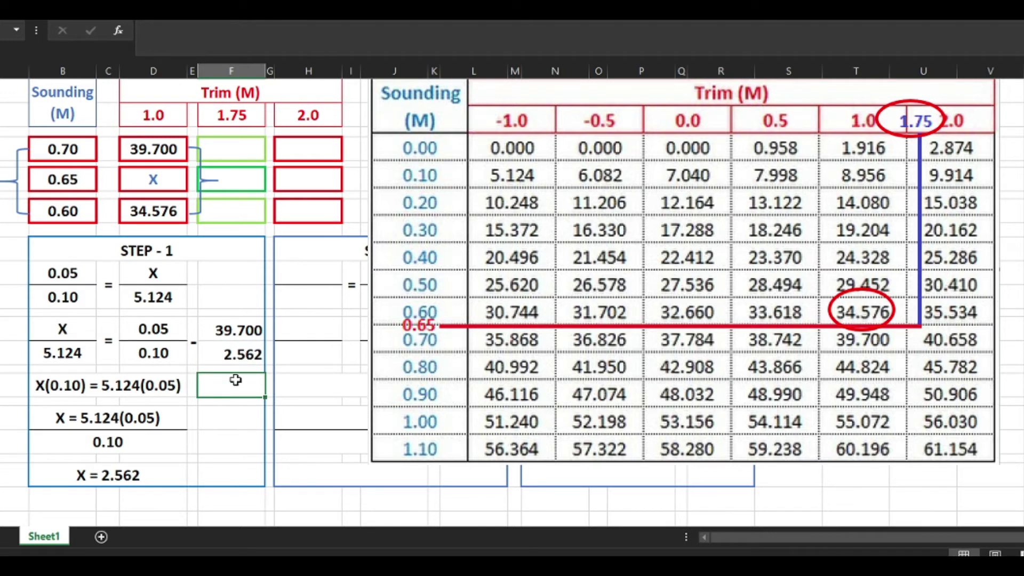
text(37.138)
key(Return)
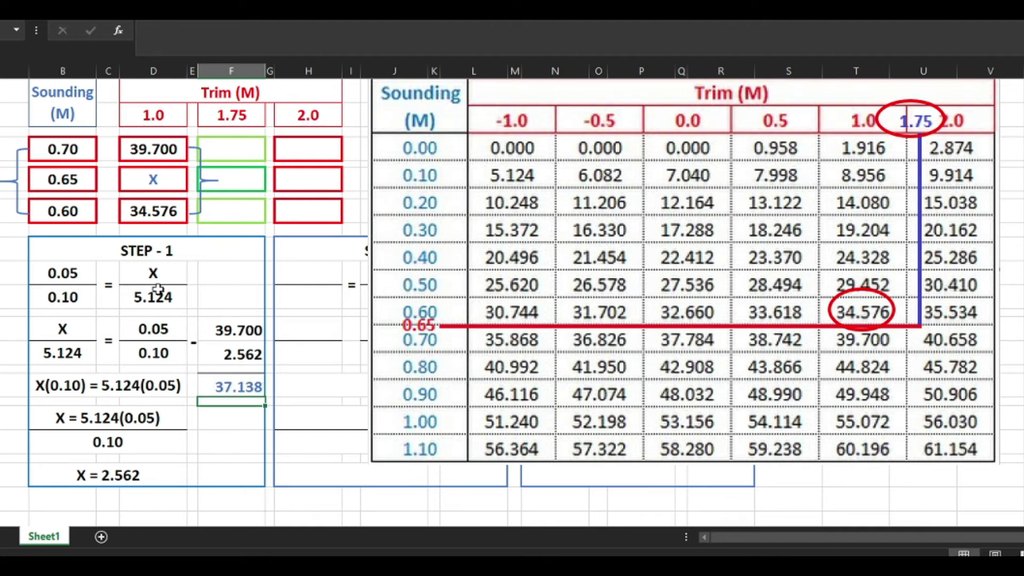
Replace the X at sounding 0.65 and trim 1.0 with 37.138 and fit the red circle around it.
click(146, 182)
text(37)
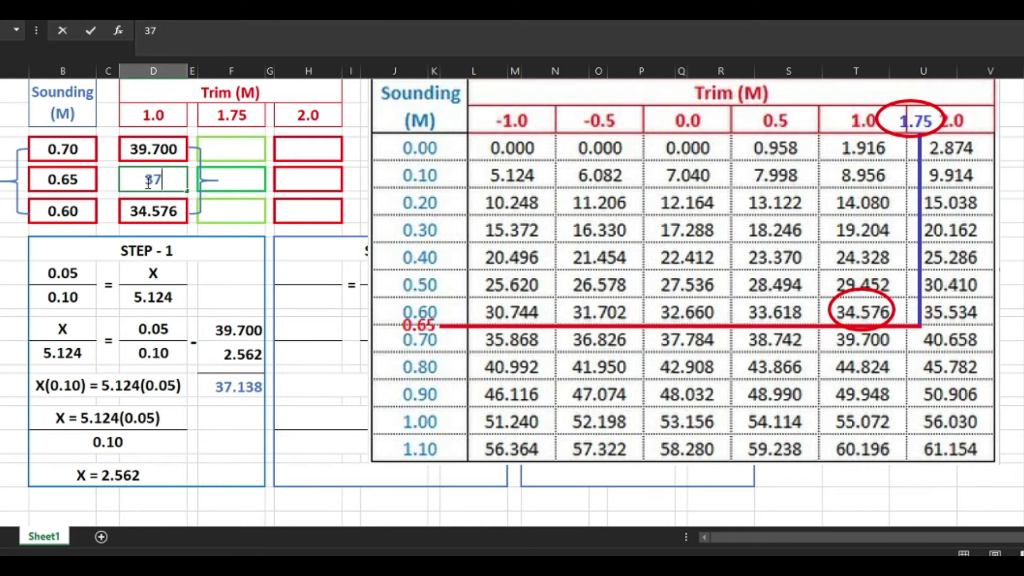
text(.16)
key(BackSpace)
text(38)
key(Return)
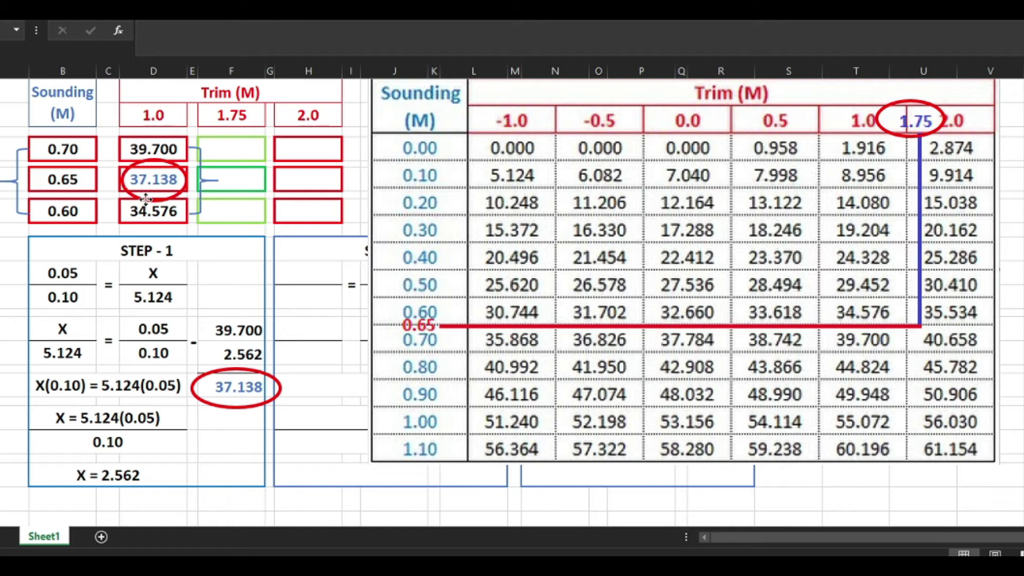
click(148, 173)
drag(154, 159, 154, 164)
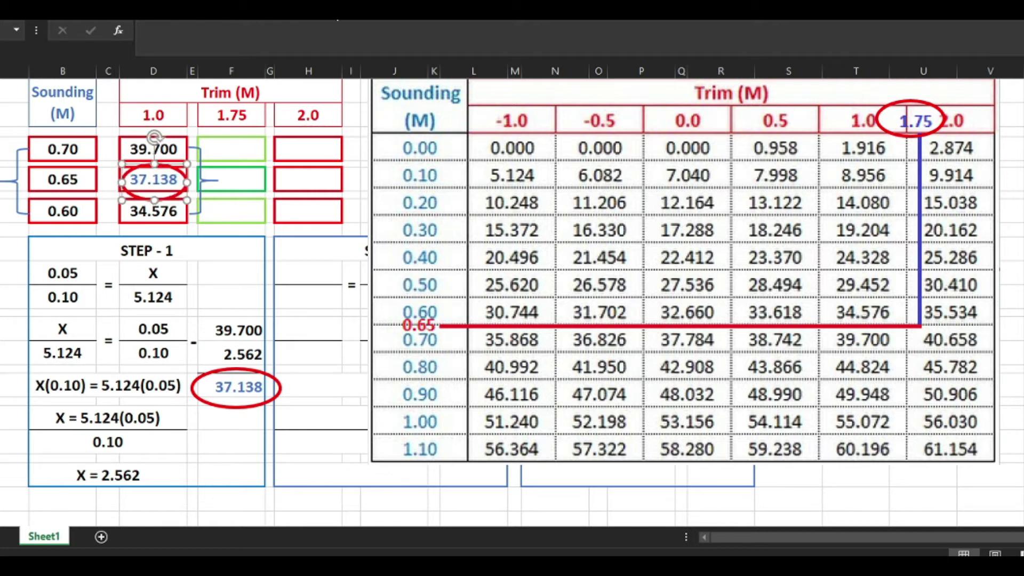
Reposition the sounding table picture beside the worksheet and enter 40.658 for sounding 0.70 at trim 2.0.
drag(430, 100, 1021, 483)
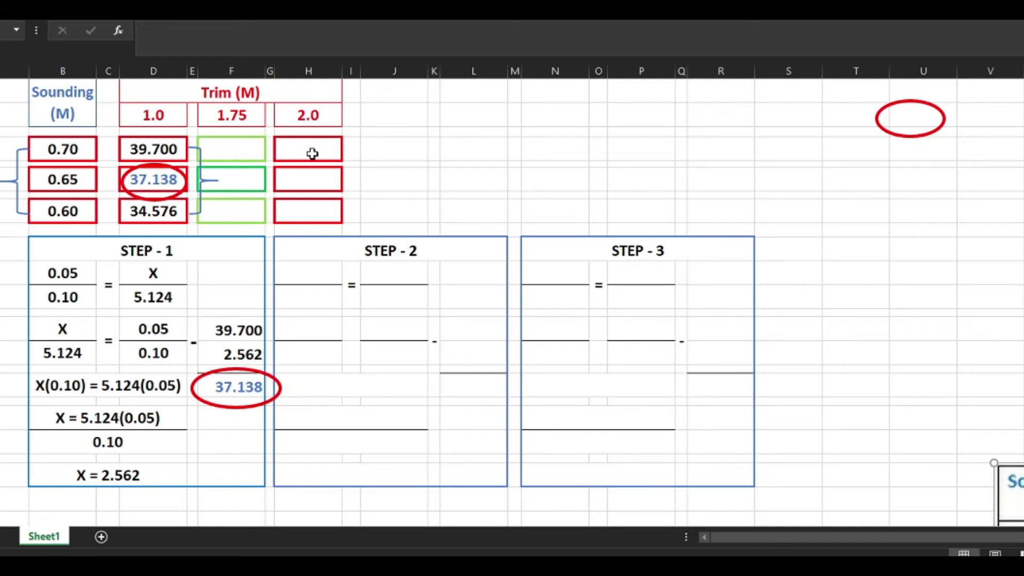
drag(1016, 480, 503, 130)
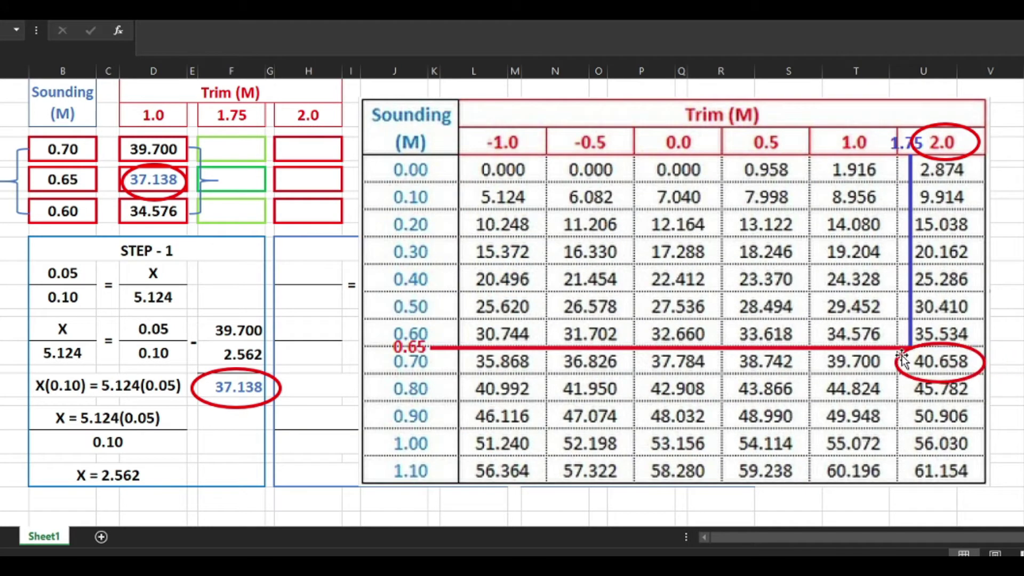
click(321, 152)
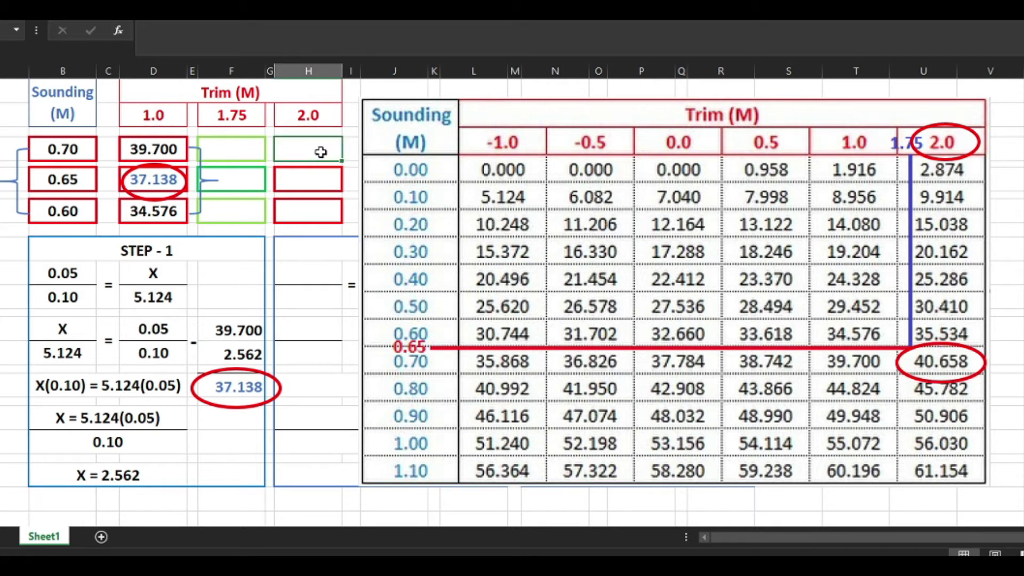
text(40)
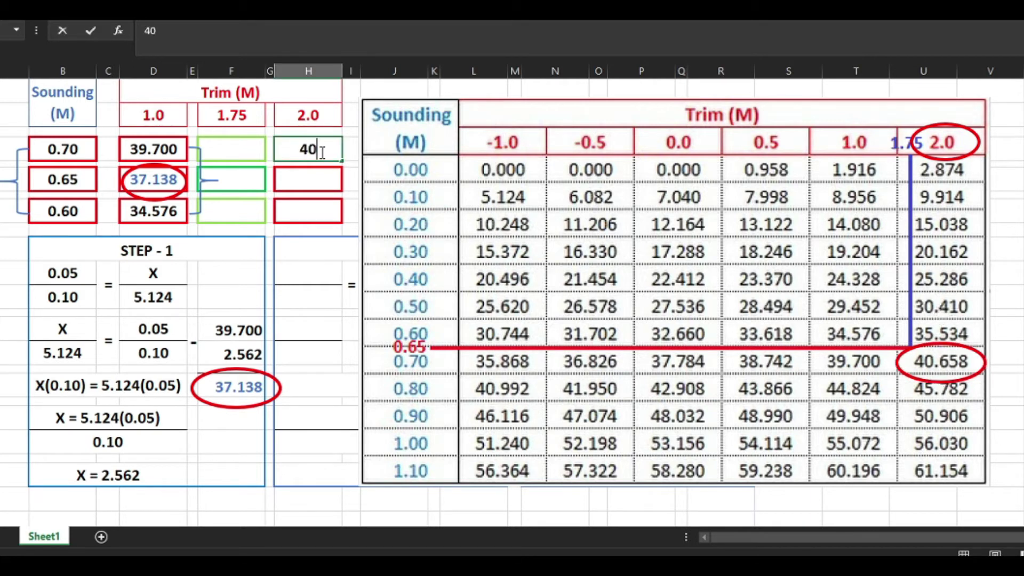
text(.658)
key(Return)
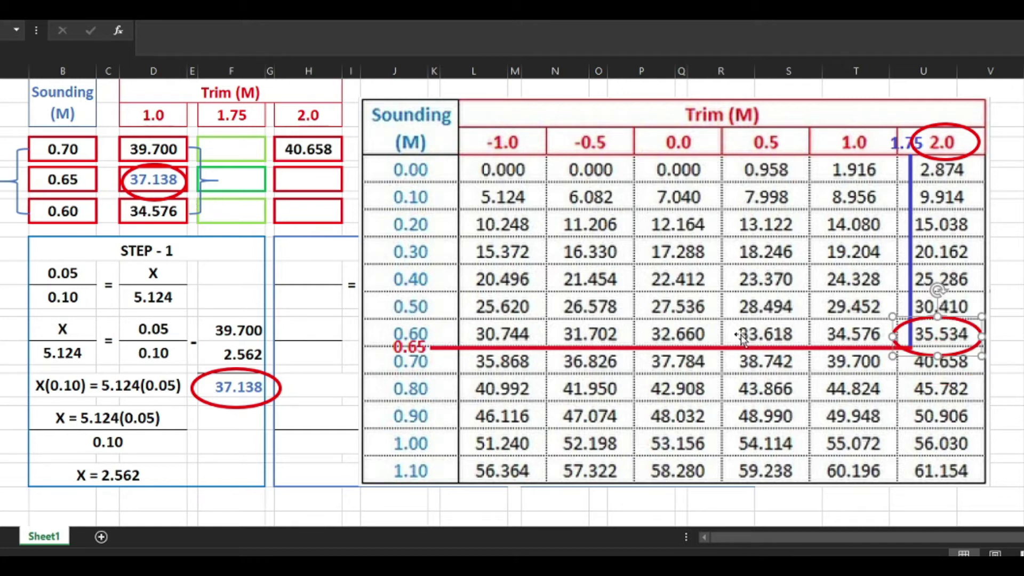
Enter 35.534 for sounding 0.60 at trim 2.0.
click(312, 207)
text(35.)
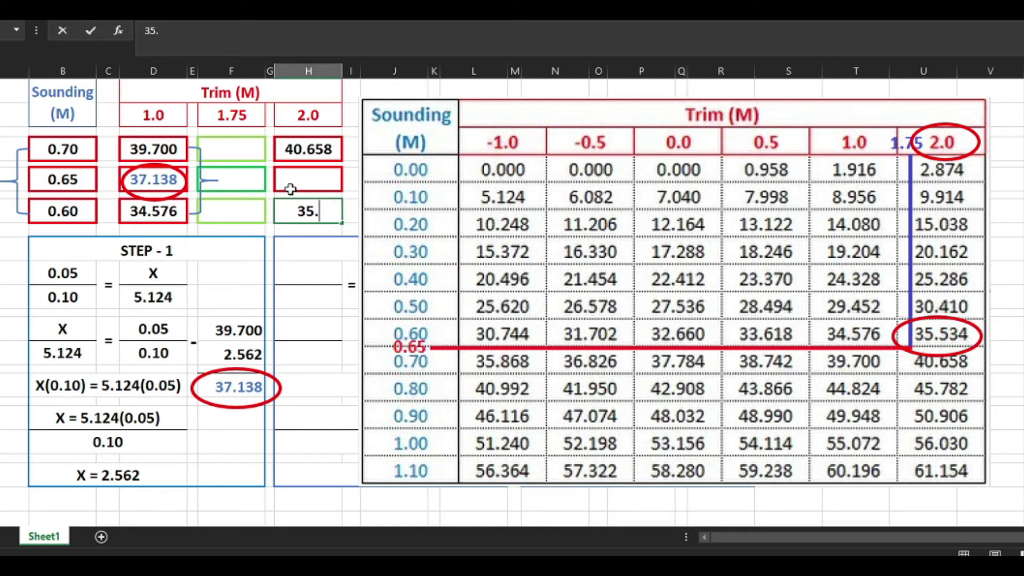
text(534)
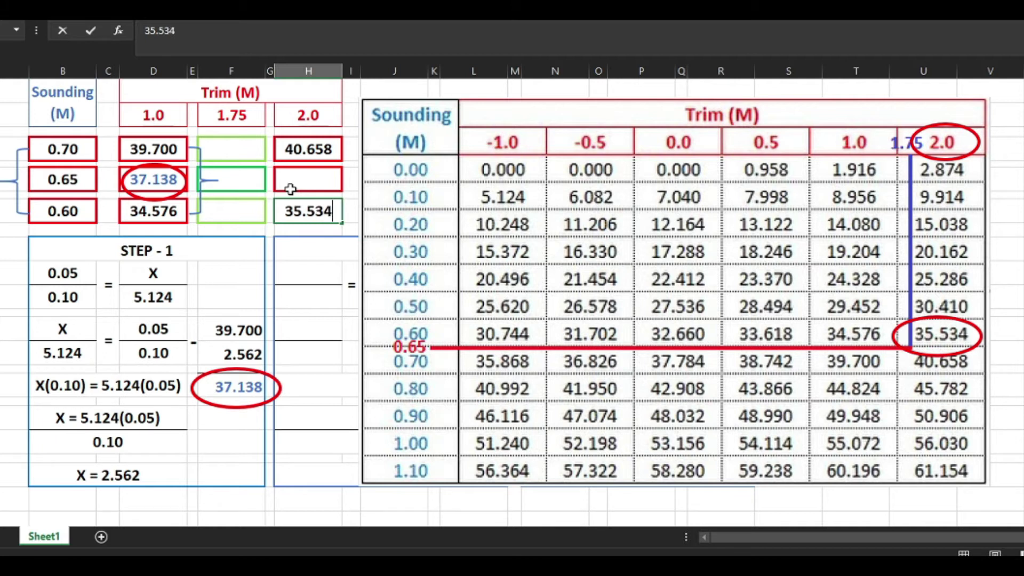
key(Return)
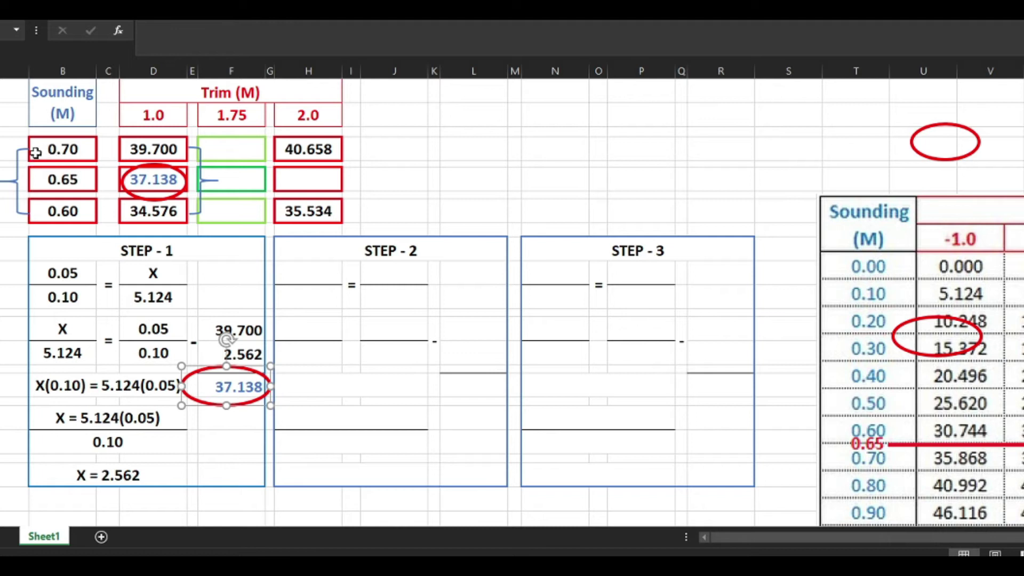
Enter 0.05 over 0.10 as the first fraction in Step 2.
click(297, 271)
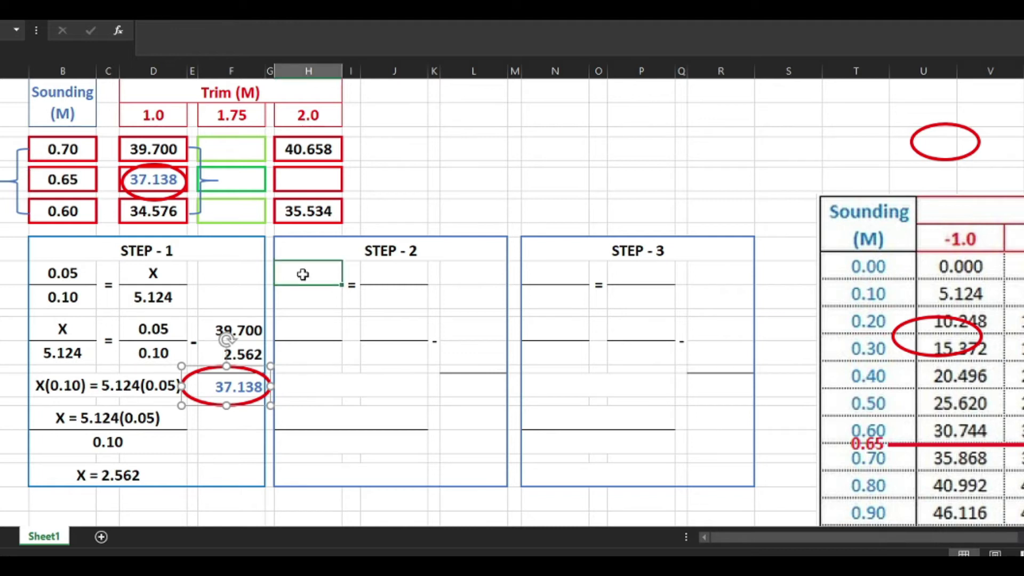
text(0.)
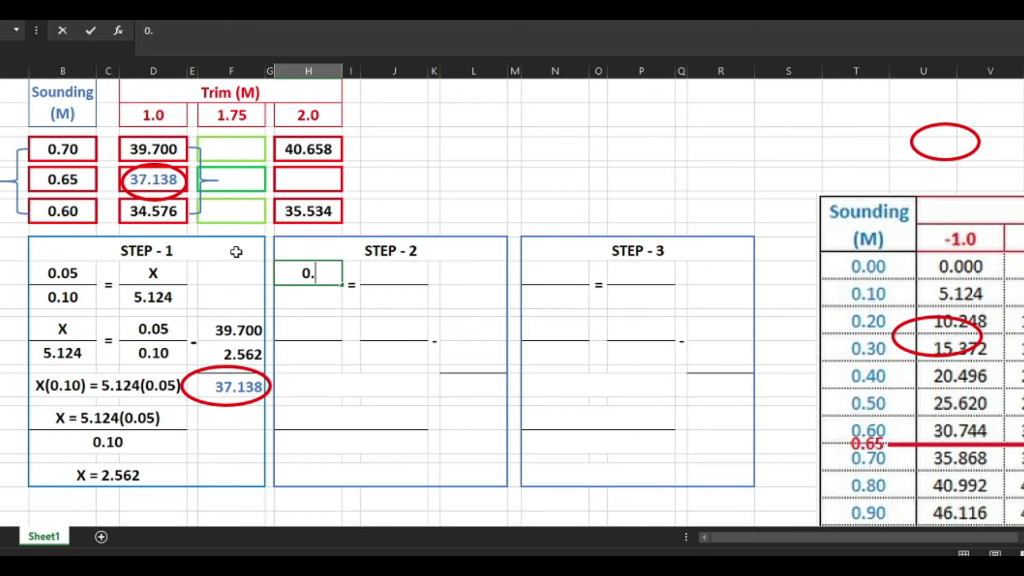
text(05)
key(Return)
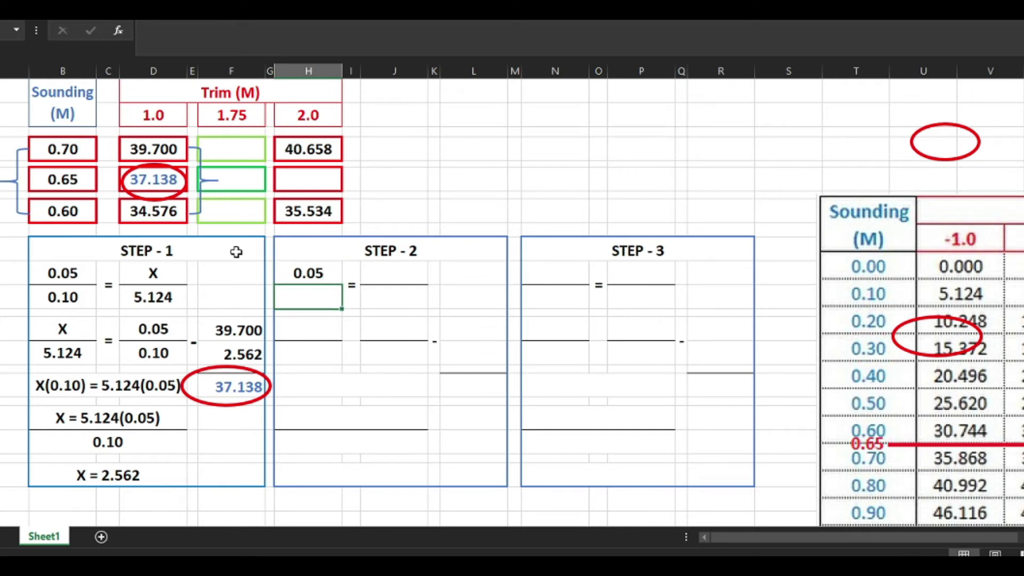
text(0.10)
key(Return)
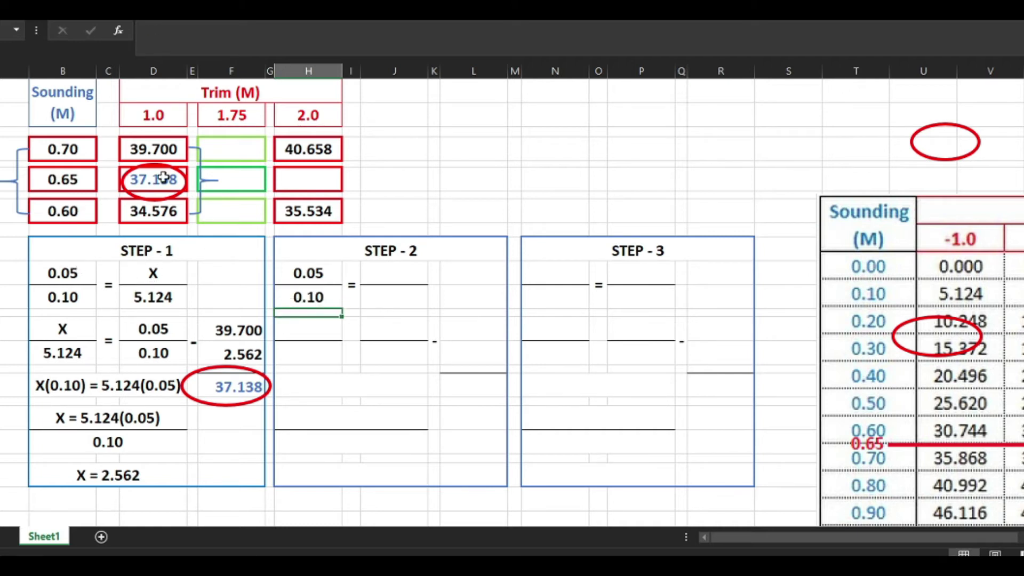
Move the bracket beside the trim 2.0 column, spanning rows 0.70 to 0.65, and enter X for sounding 0.65 at trim 2.0.
drag(208, 174, 358, 170)
drag(359, 206, 359, 182)
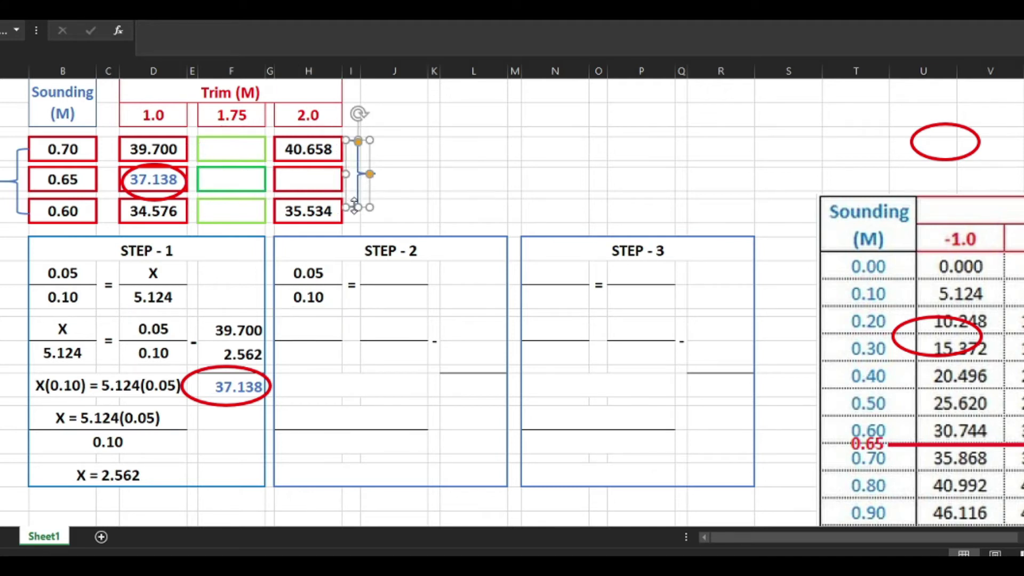
key(Escape)
click(306, 179)
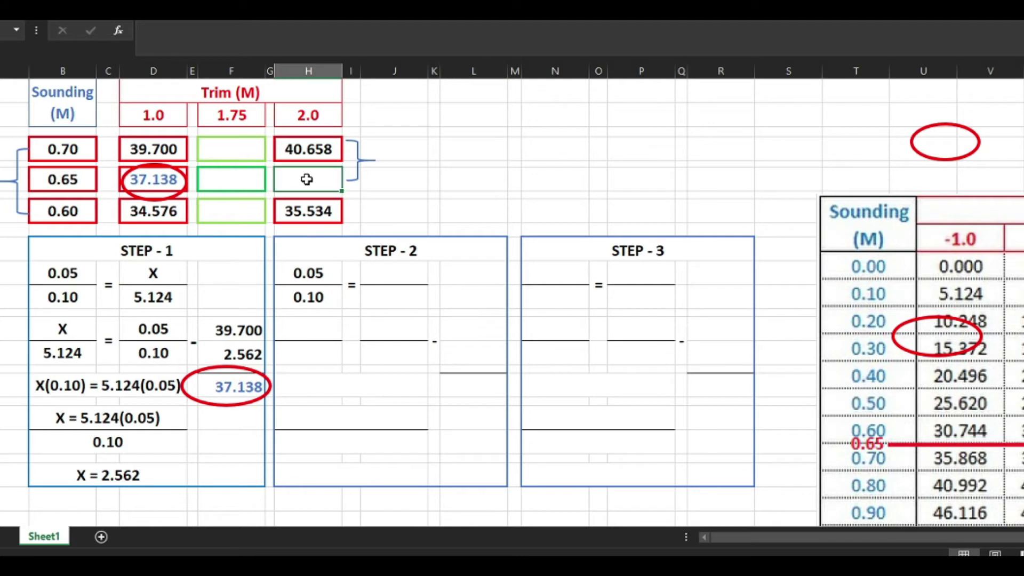
text(X)
click(474, 184)
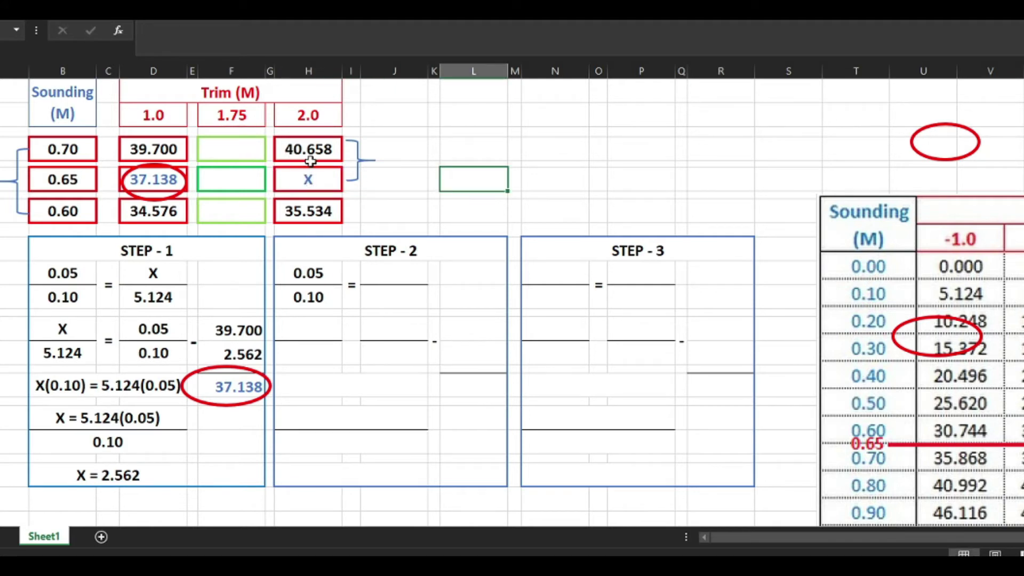
Enter X as the numerator opposite 0.05 in Step 2 and extend the trim 2.0 bracket down to the 0.60 row.
click(403, 267)
text(X)
key(Return)
click(359, 171)
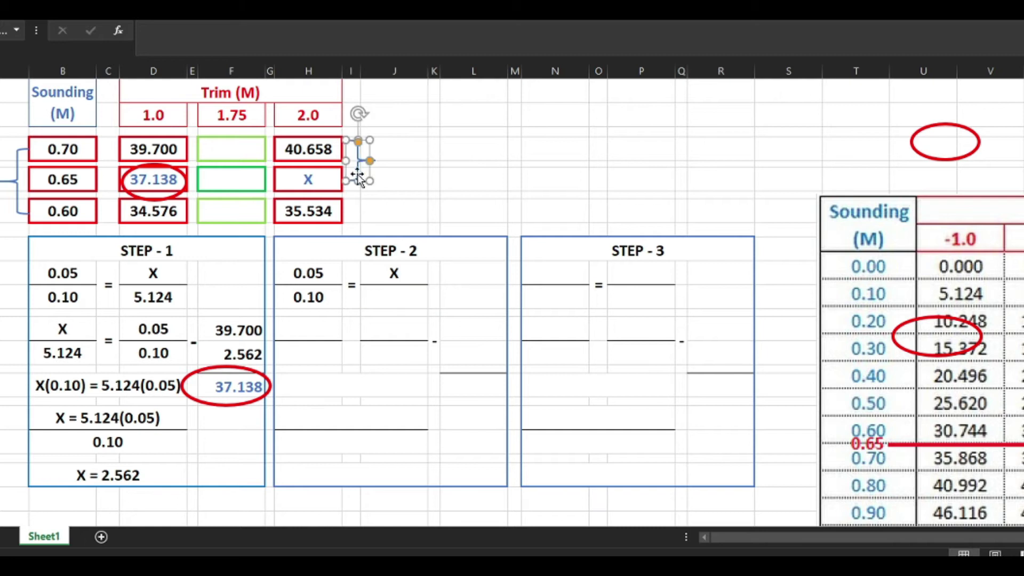
drag(358, 183, 357, 213)
Calculate 40.658 − 35.534 in Calculator and enter the result 5.124 as the denominator under X in Step 2.
key(alt+Tab)
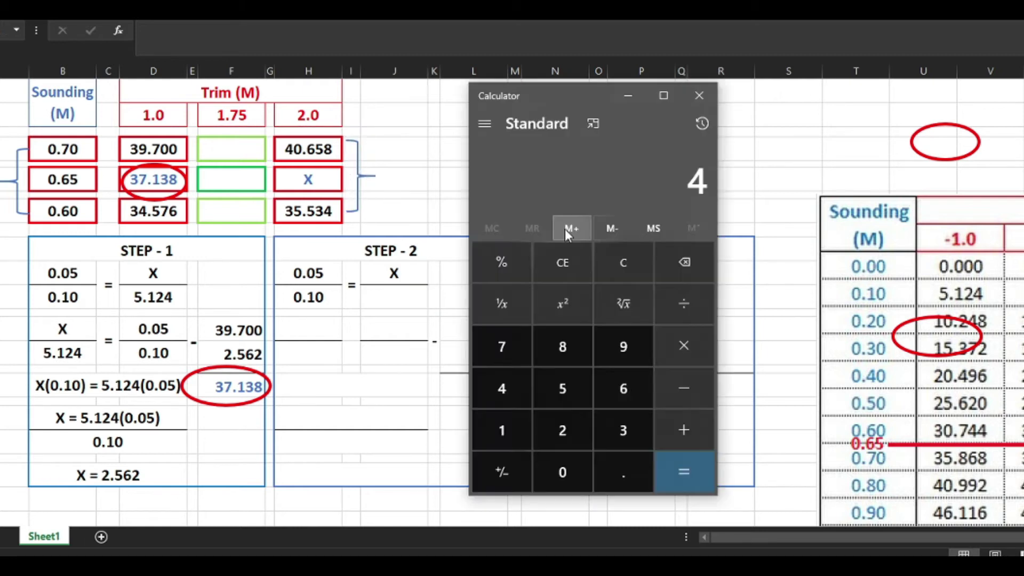
text(0)
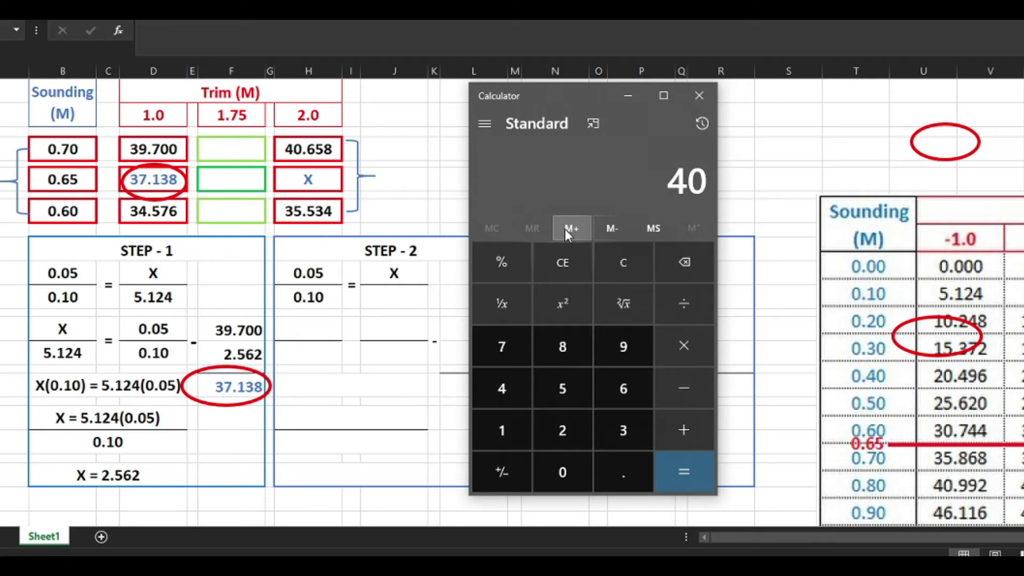
text(.658)
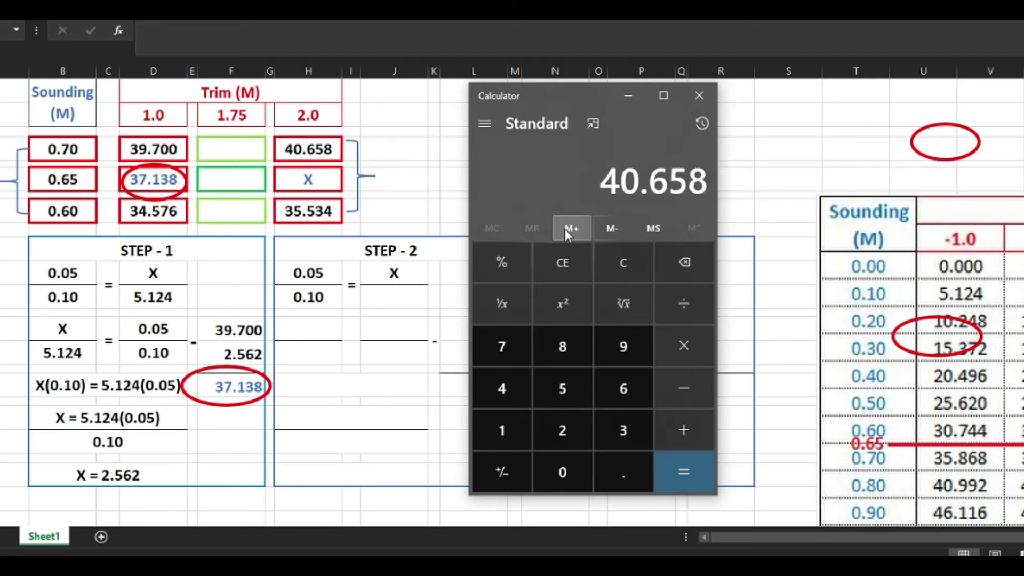
key(minus)
text(35)
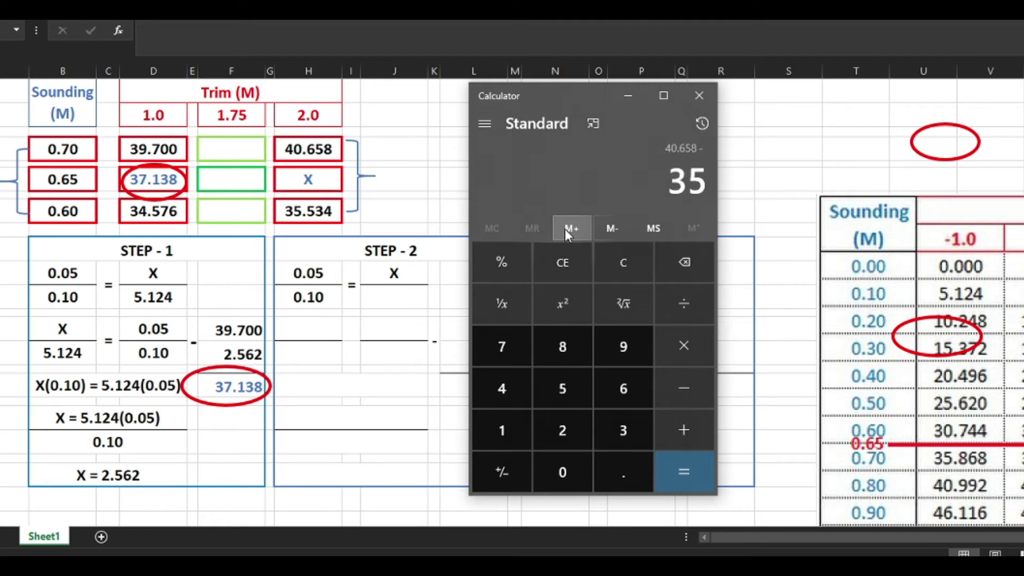
text(.5)
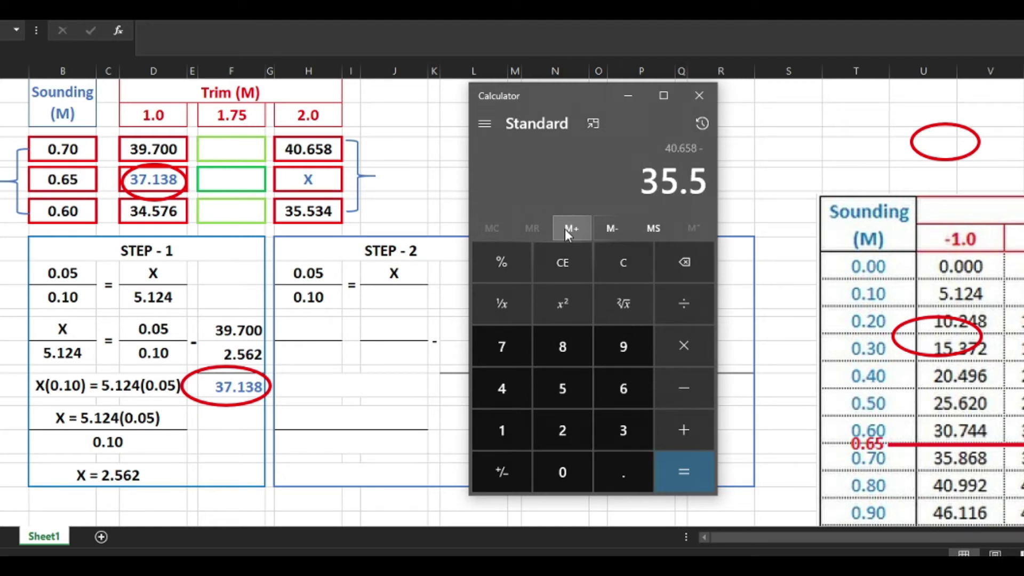
text(34)
key(Return)
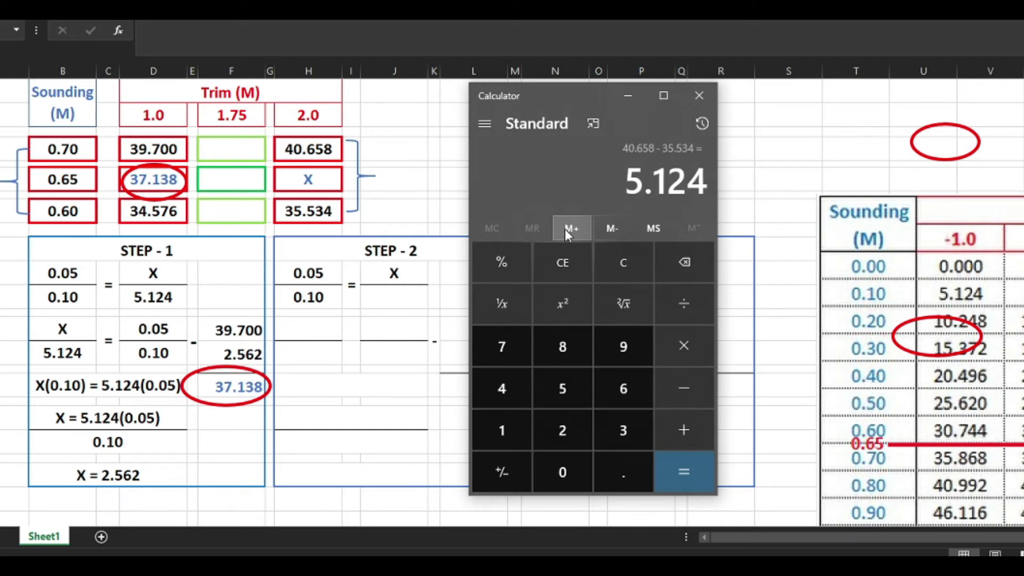
click(394, 298)
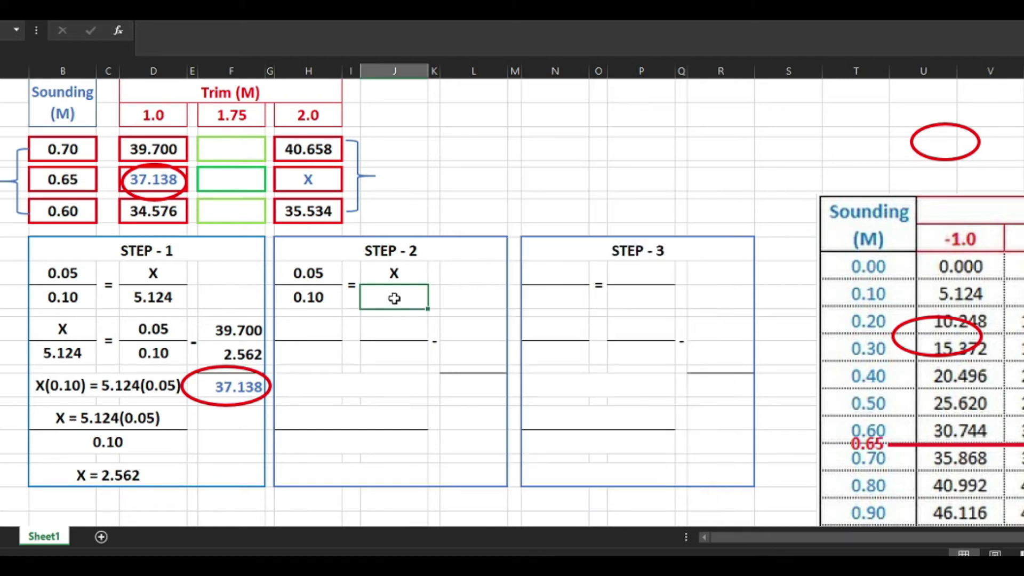
text(5.124)
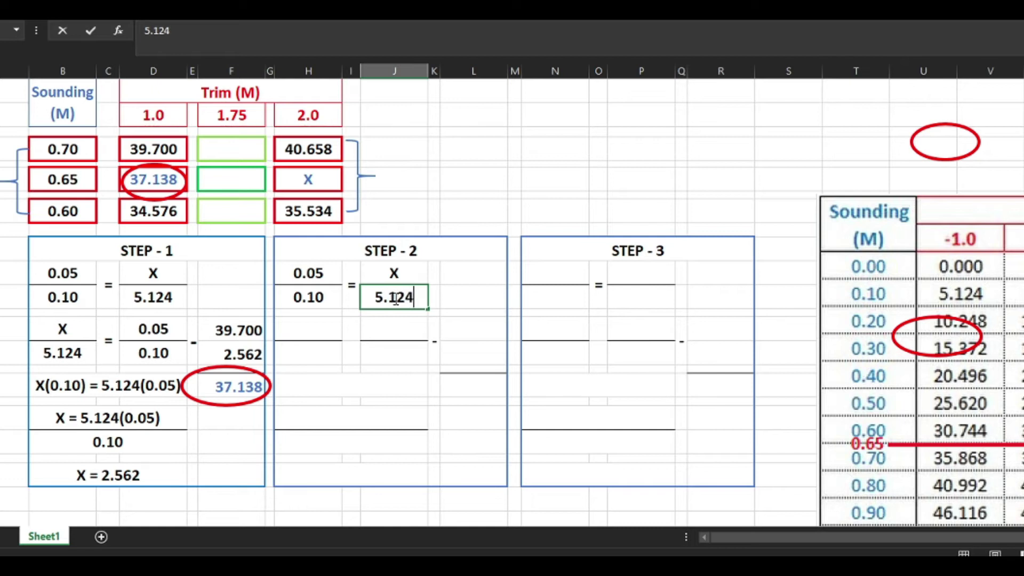
key(Return)
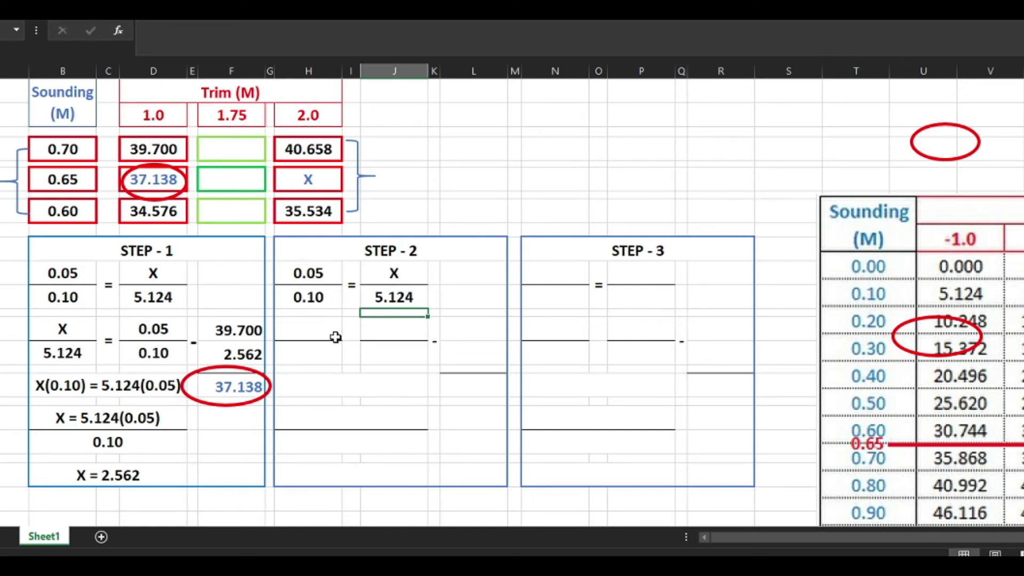
Enter X over 5.124 as the second-line fraction in Step 2, followed by an equals sign.
click(317, 332)
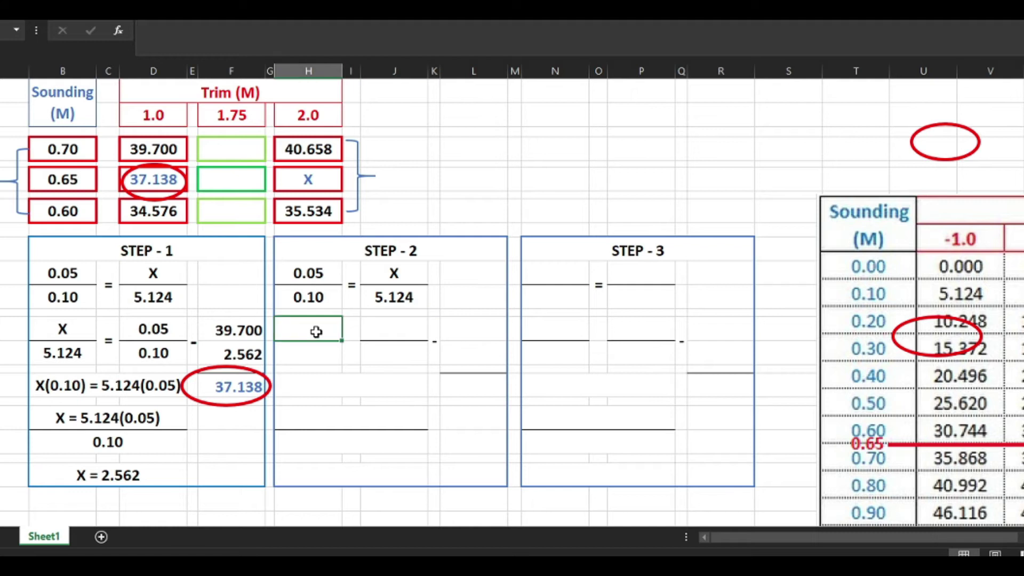
text(X)
key(Return)
text(2)
key(BackSpace)
text(5.124)
key(Right)
key(Right)
key(Left)
text(=)
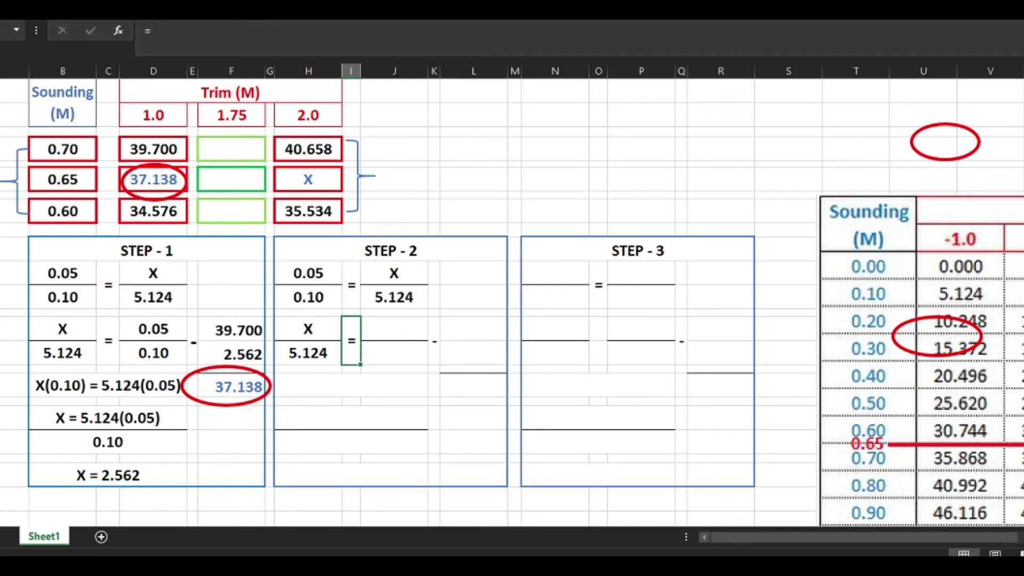
Enter 0.05 over 0.10 as the fraction opposite X over 5.124 in Step 2.
key(Tab)
text(0.05)
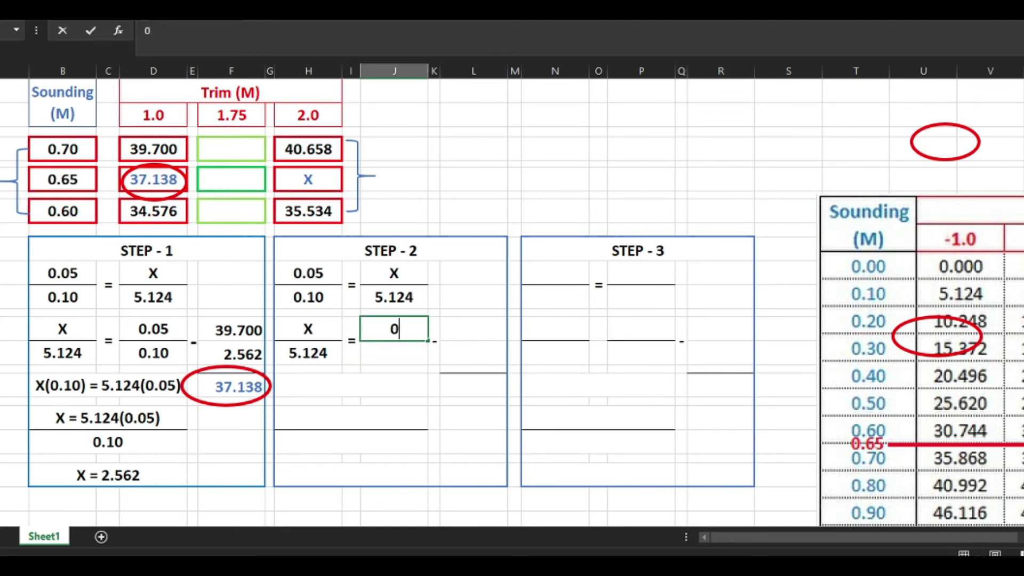
key(Return)
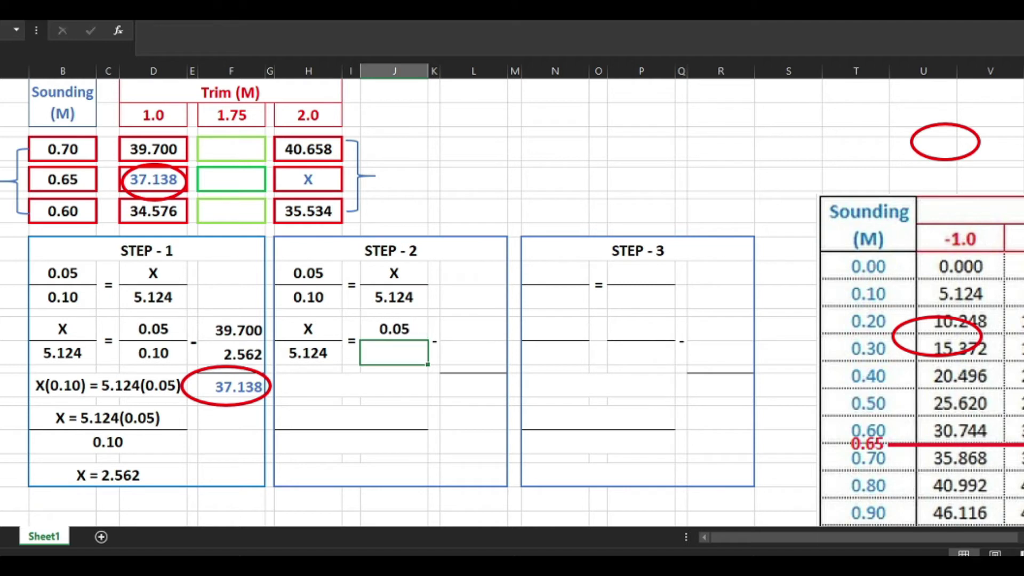
text(0.10)
key(Return)
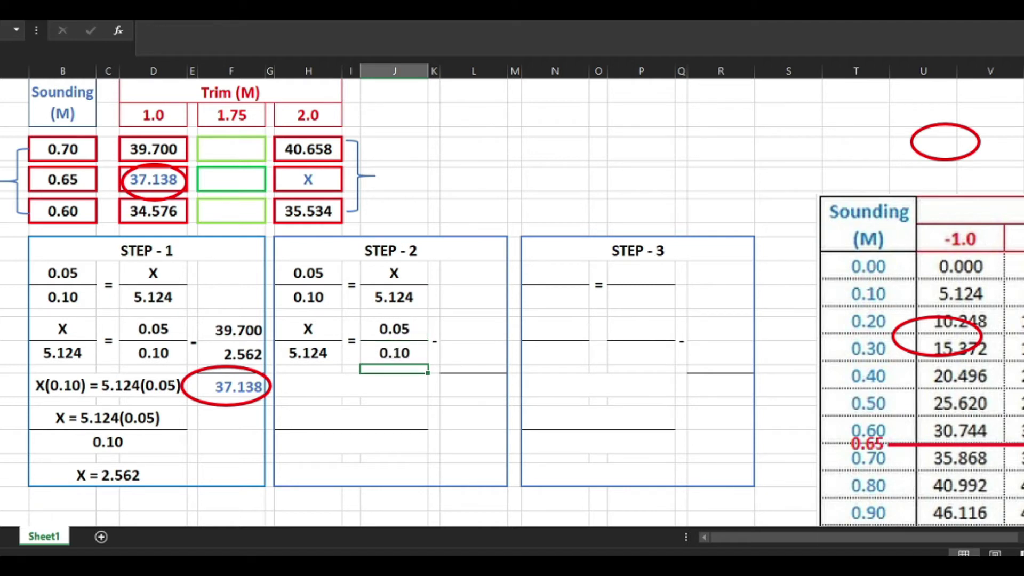
Enter the cross-multiplied equation X(0.10) = 5.124(0.05) under the fractions in Step 2.
key(Down)
text(X)
key(BackSpace)
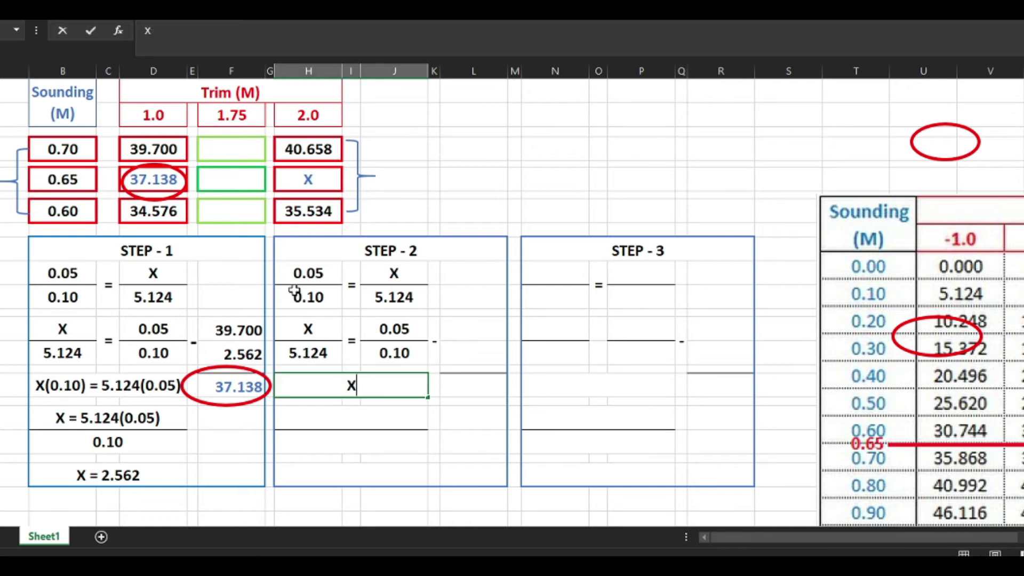
text((0.10) =)
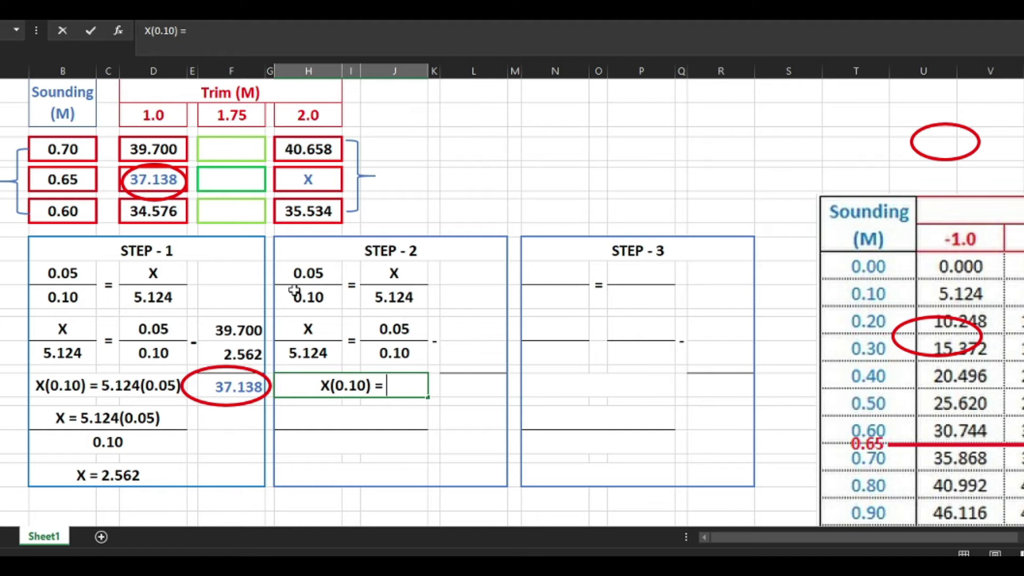
text( 5.124)
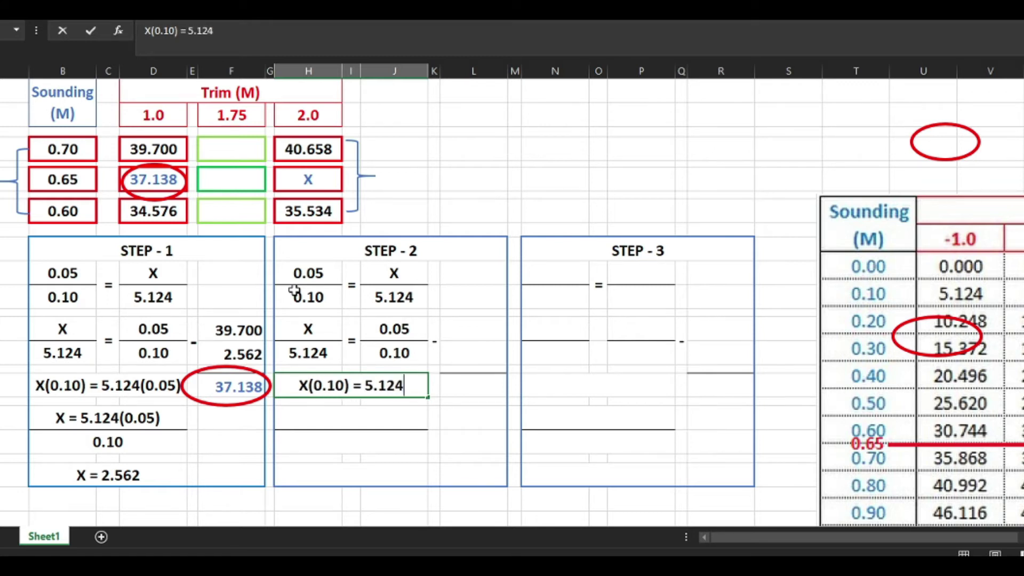
text((0.)
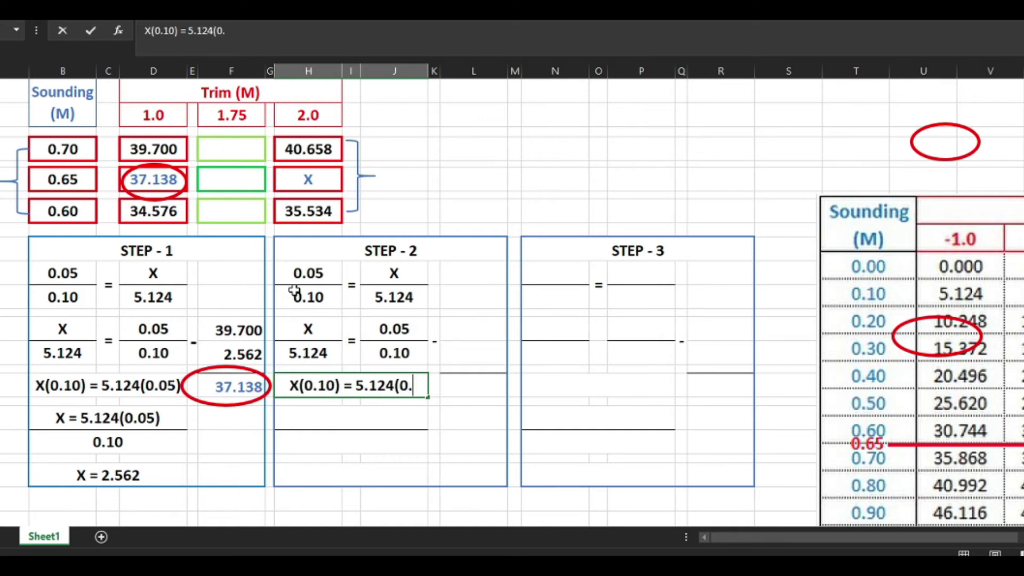
text(05))
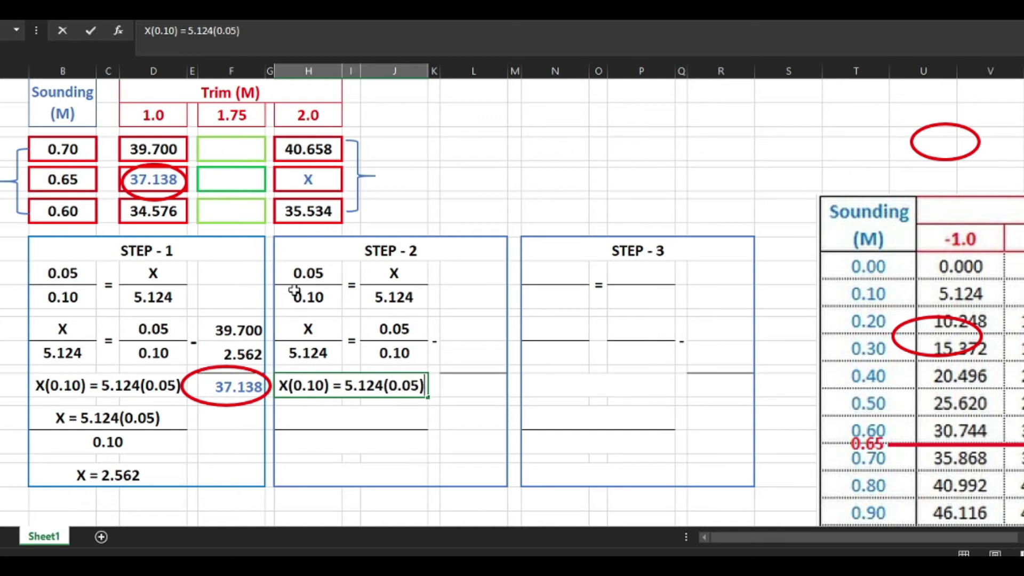
key(Return)
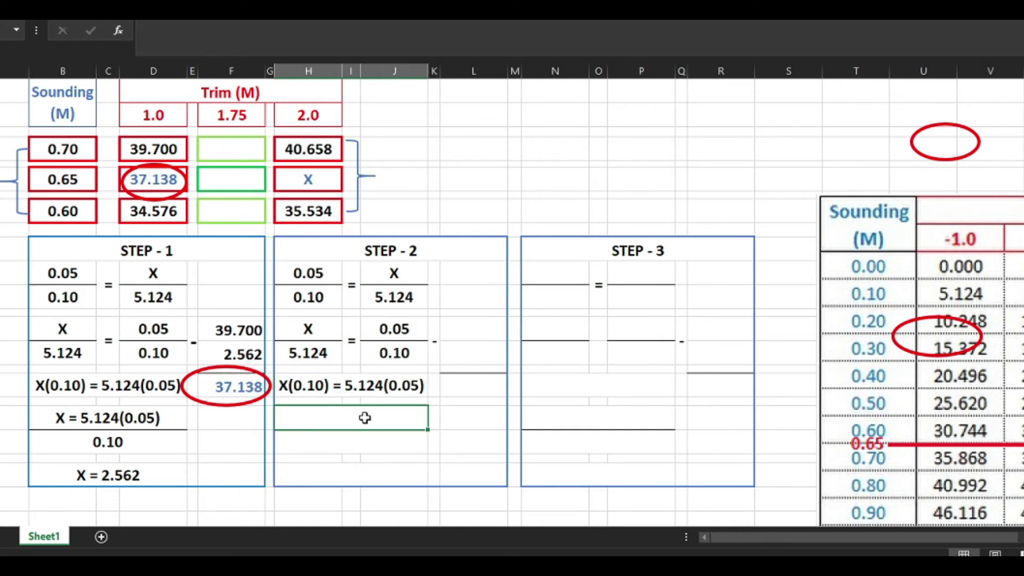
Enter X=5.124(0.05) over 0.10 as the isolated equation for X in Step 2.
text(X)
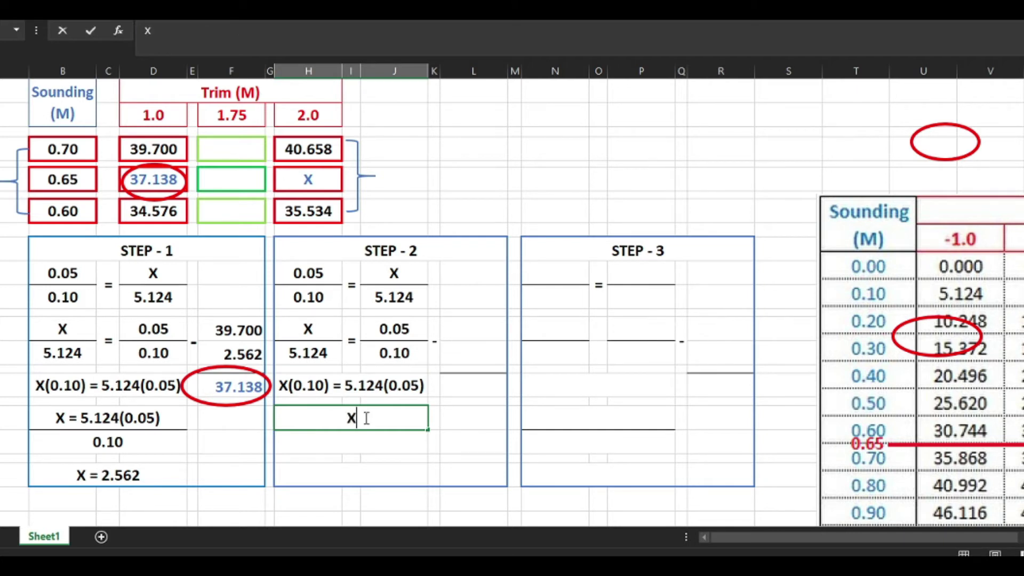
text(=5.124()
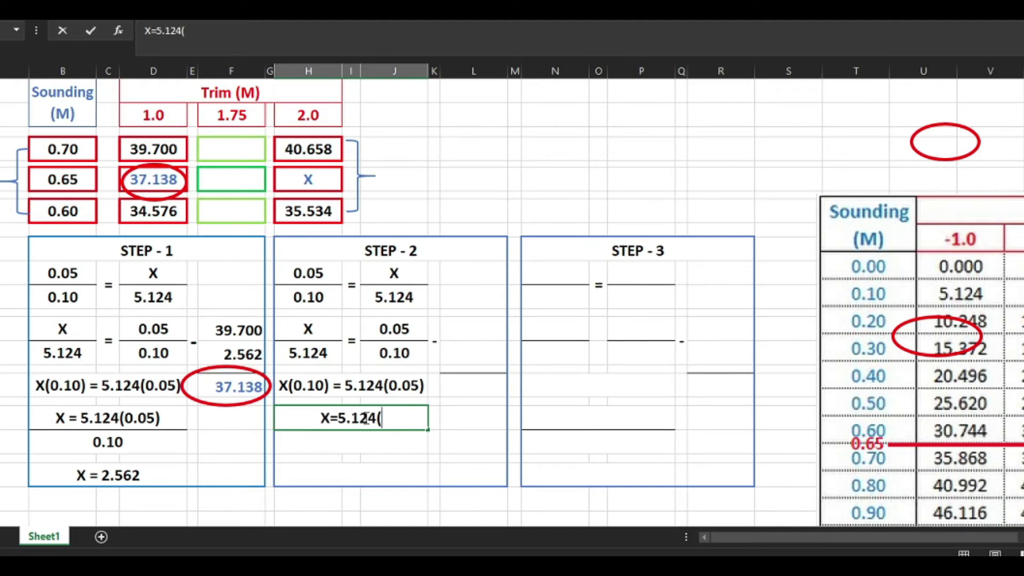
text(0.05))
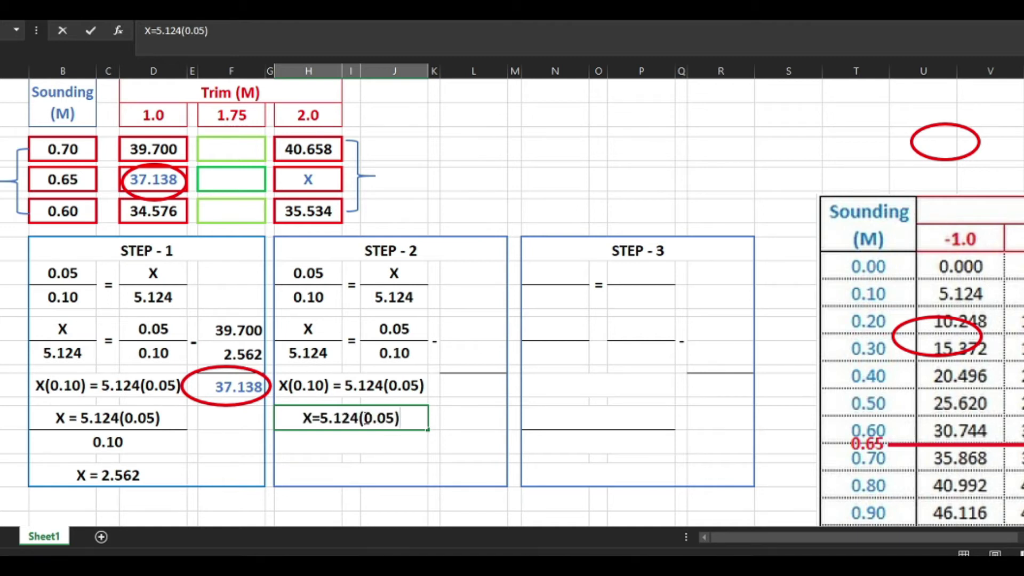
key(Return)
text(0.10)
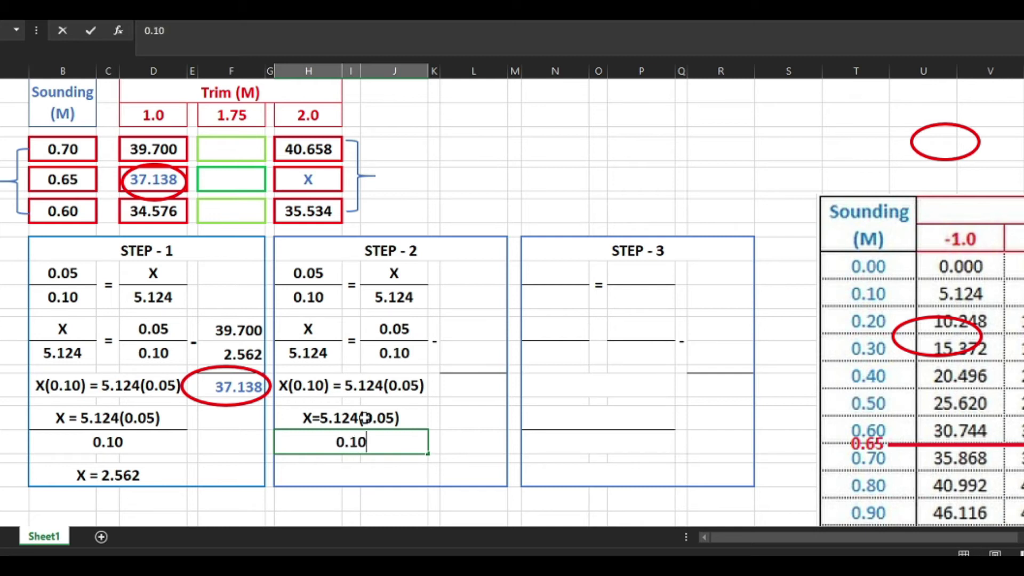
key(Return)
Enter the solution X = 2.562 on the last line of Step 2.
key(Down)
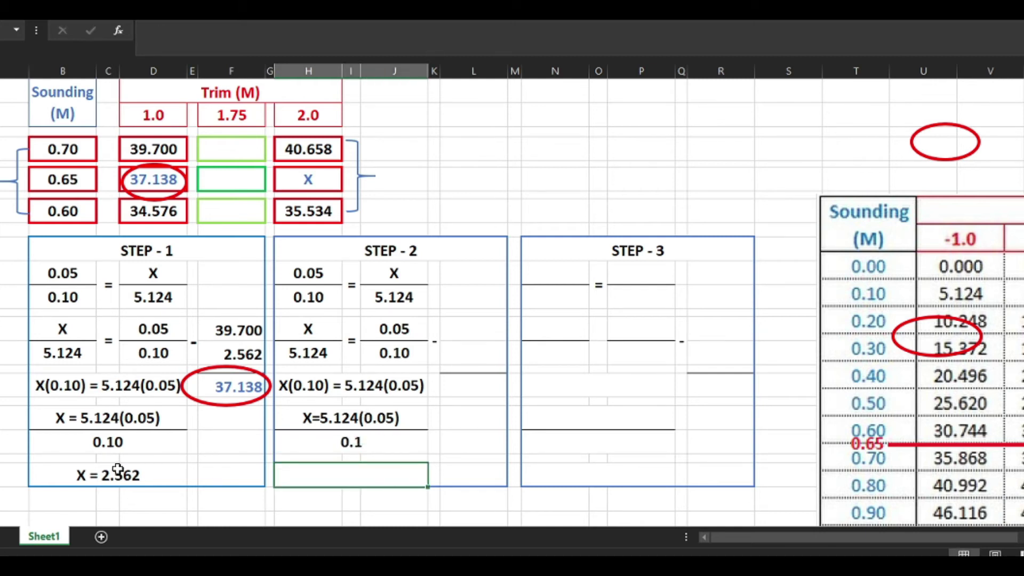
text(X)
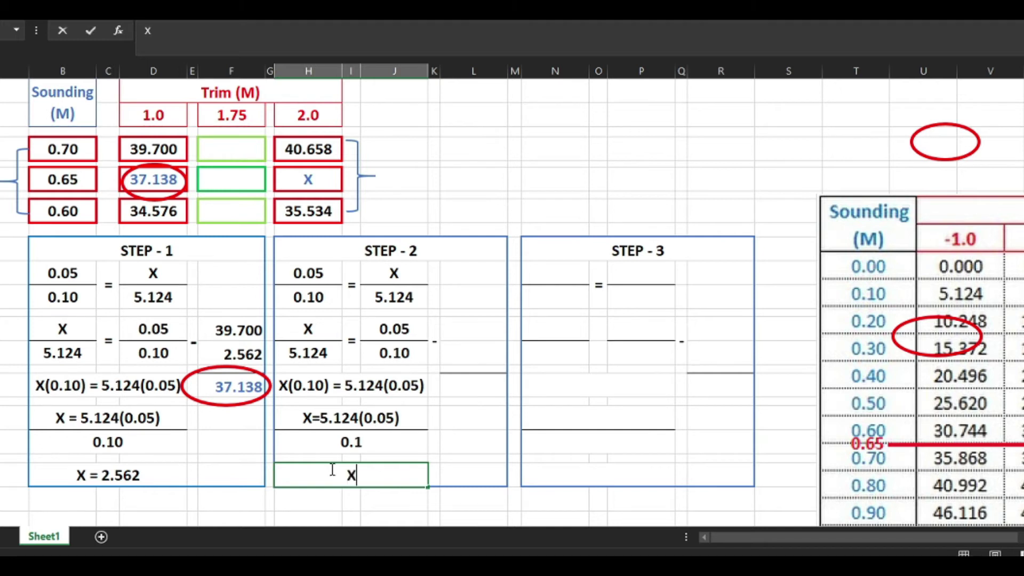
text( = 2.562)
key(Return)
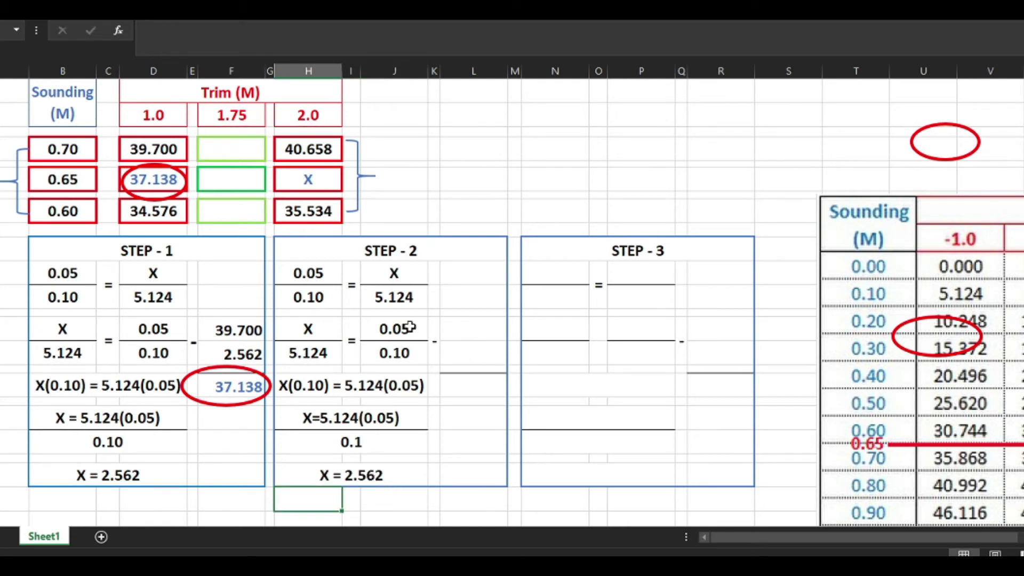
Enter 40.658 with 2.562 beneath it as the subtraction in Step 2.
click(473, 330)
text(40.)
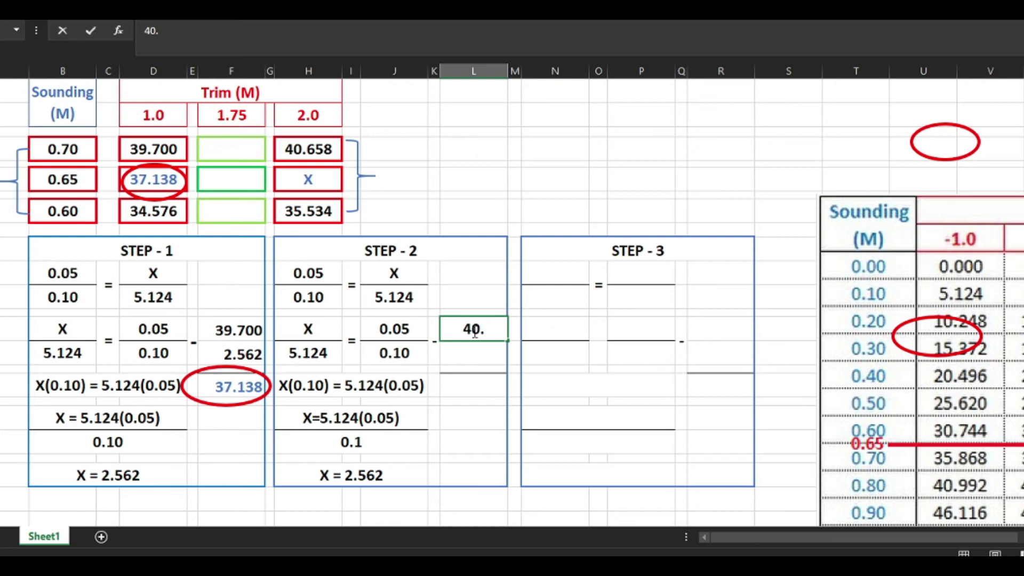
text(658)
key(Return)
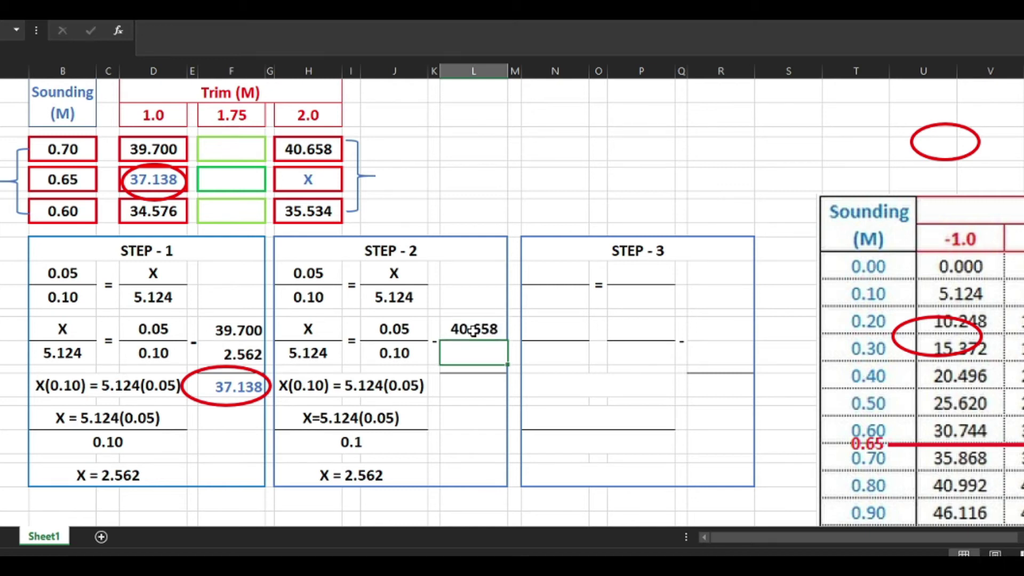
text(2.562)
key(Return)
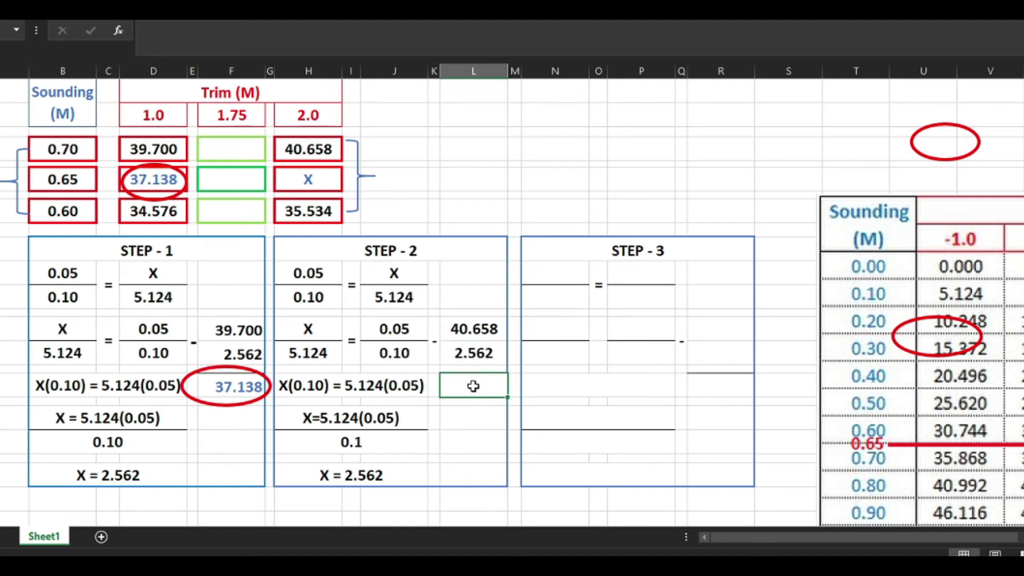
Enter 38.096 as the subtraction result in Step 2 and circle it with a pasted red ellipse.
text(38)
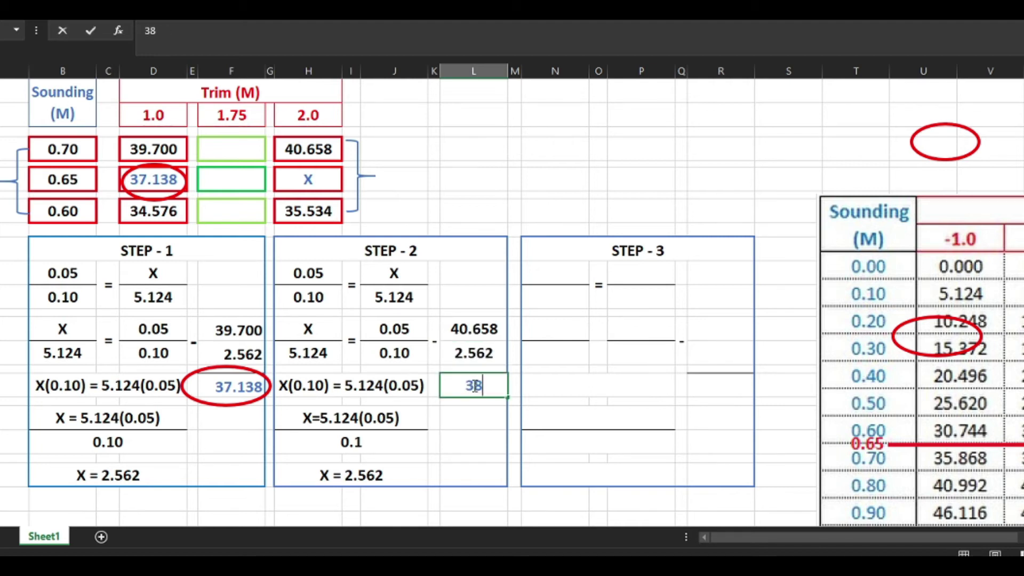
text(.096)
key(Return)
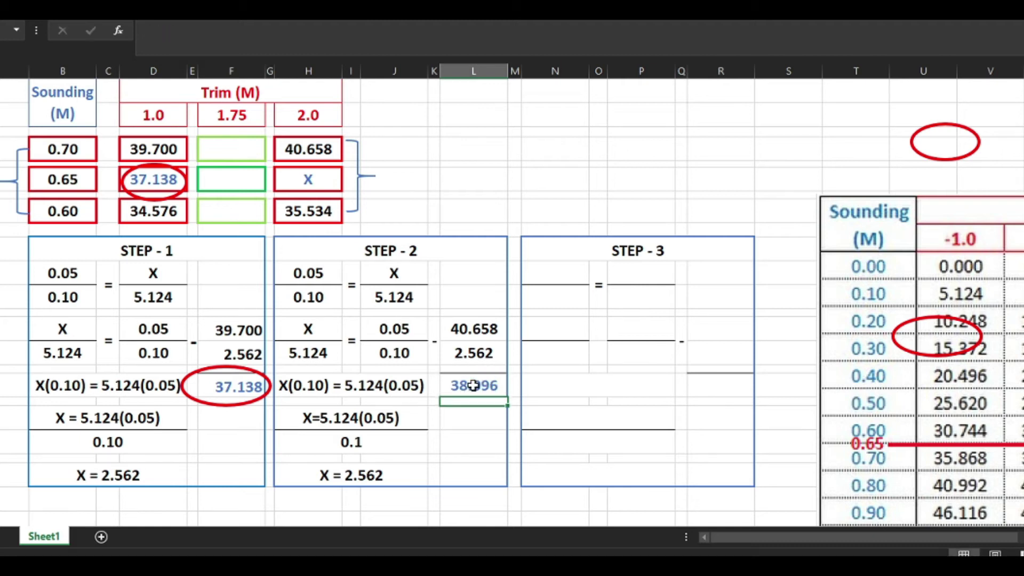
key(ctrl+v)
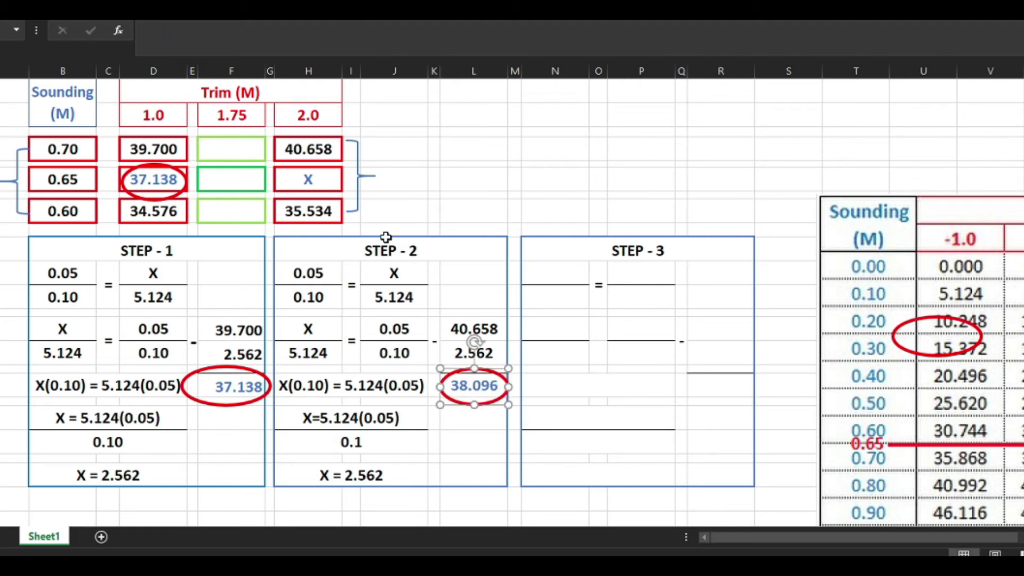
Replace the X for sounding 0.65 at trim 2.0 with 38.096.
click(312, 181)
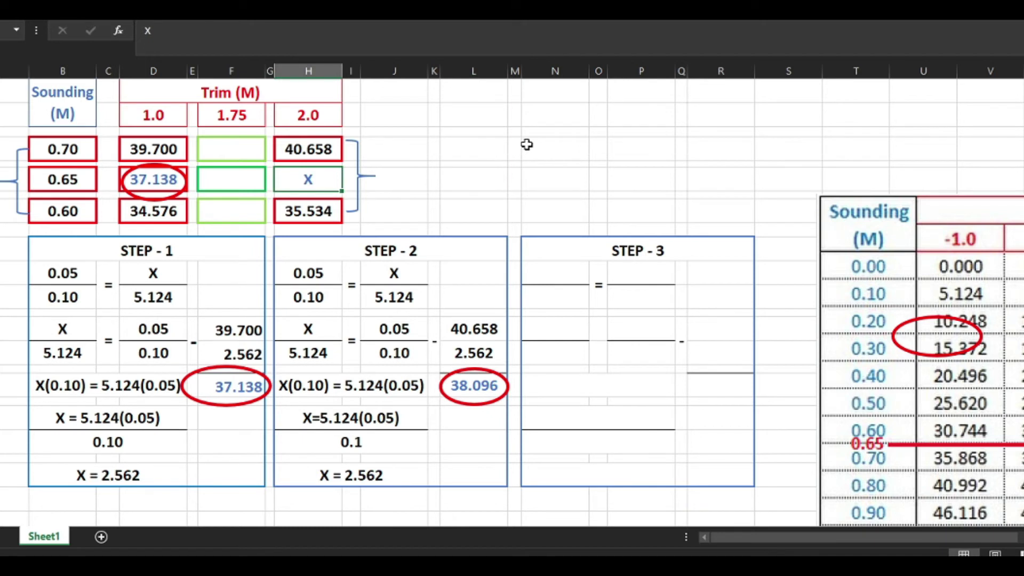
text(38.096)
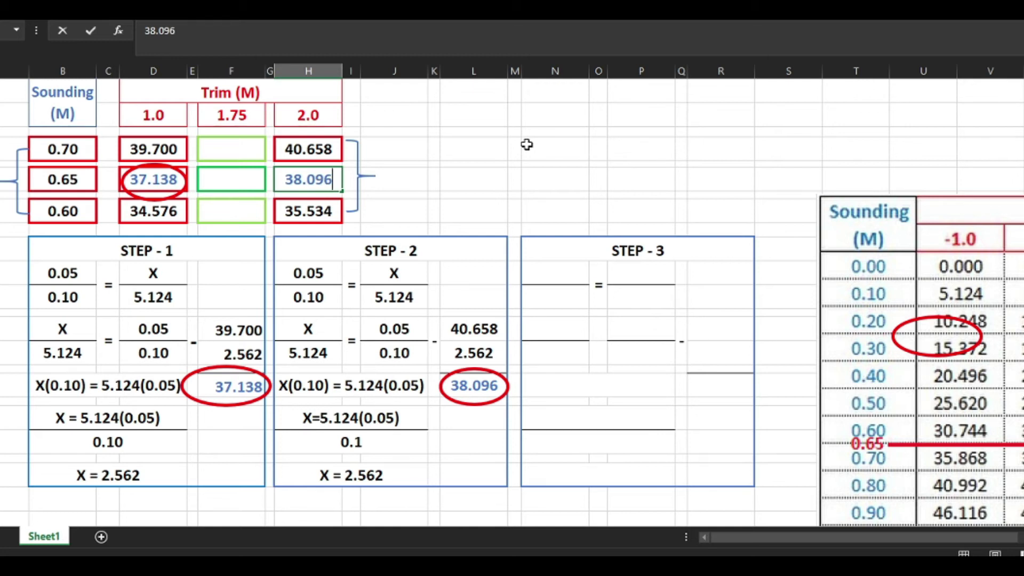
key(Return)
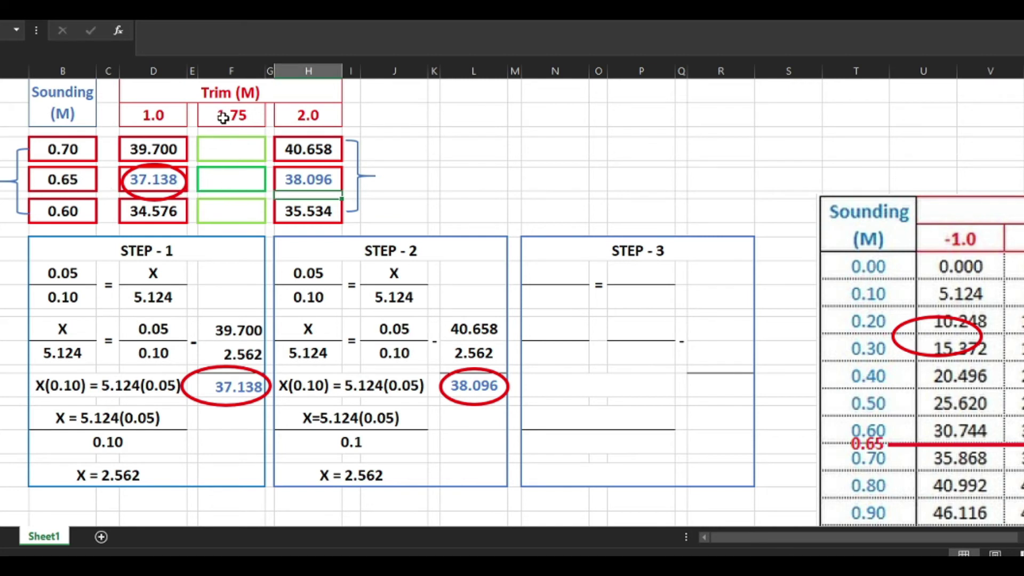
Bring the sounding table into view to examine where sounding 0.65 and trim 1.75 cross, and move it back clear of the Step 3 box.
click(933, 207)
drag(934, 208, 535, 95)
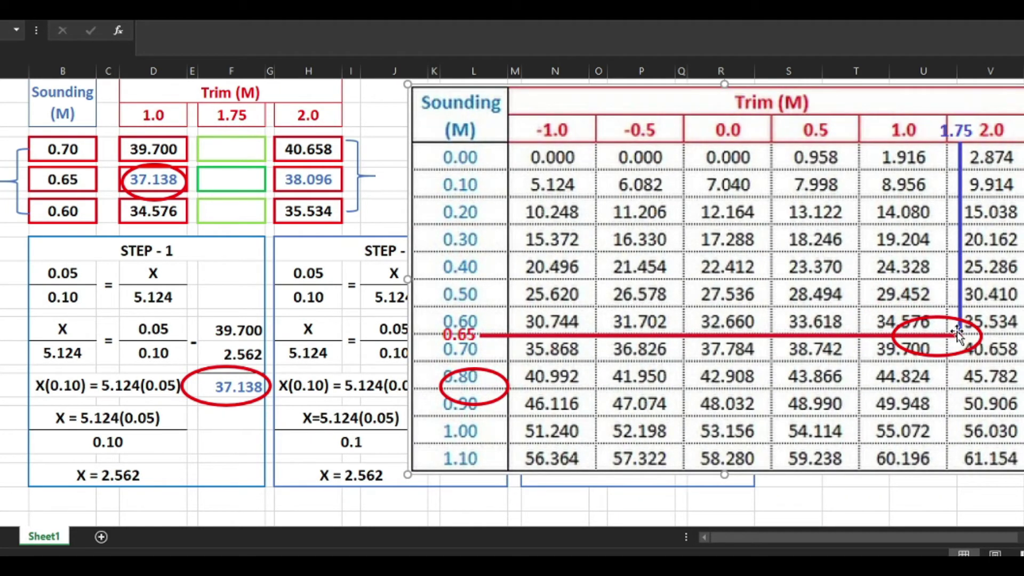
drag(587, 98, 1023, 196)
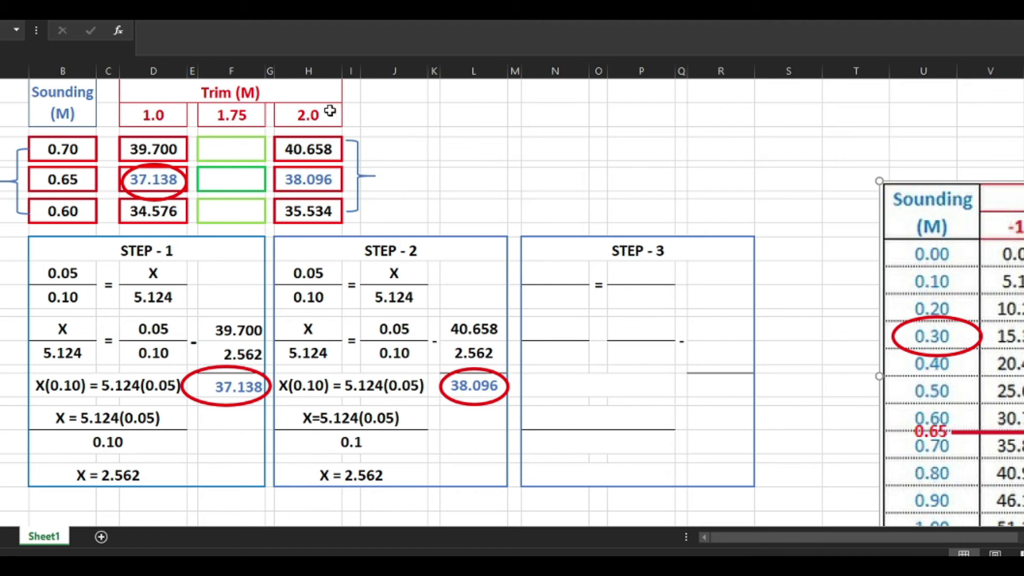
click(174, 119)
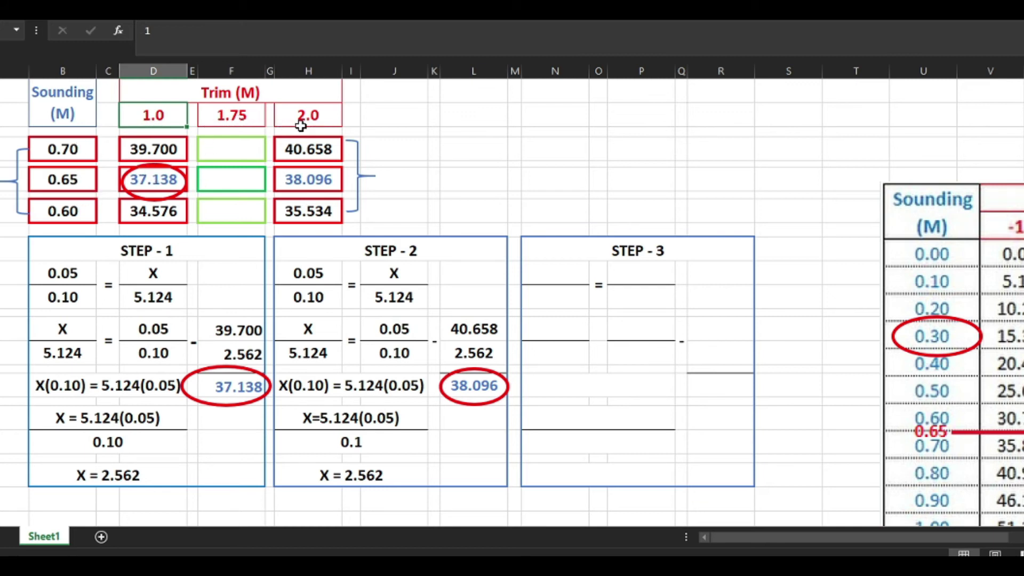
drag(979, 198, 858, 356)
Place a horizontal bracket beneath the trim headings, spanning 1.75 to 2.0.
click(556, 272)
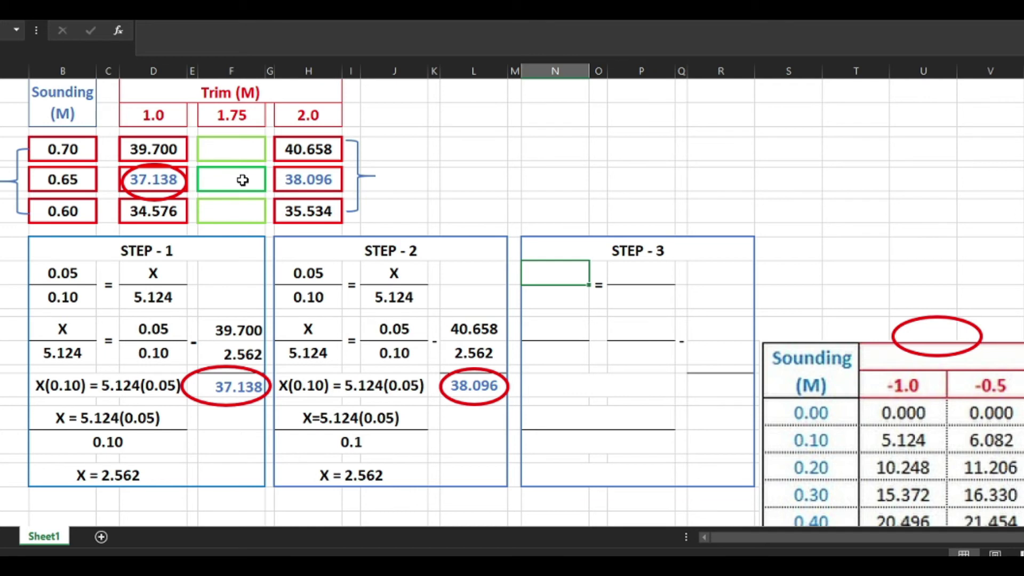
key(ctrl+v)
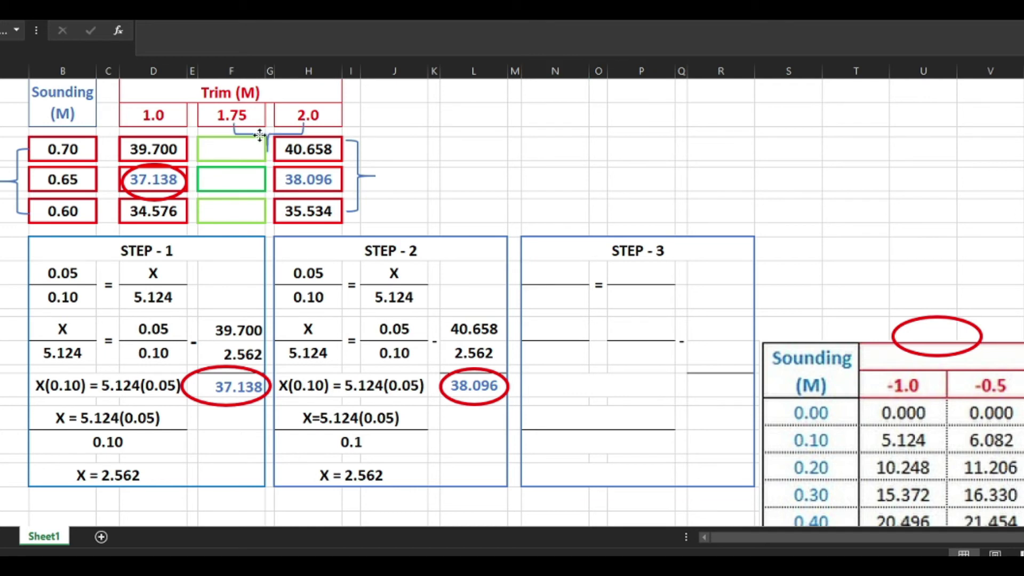
click(260, 137)
click(525, 135)
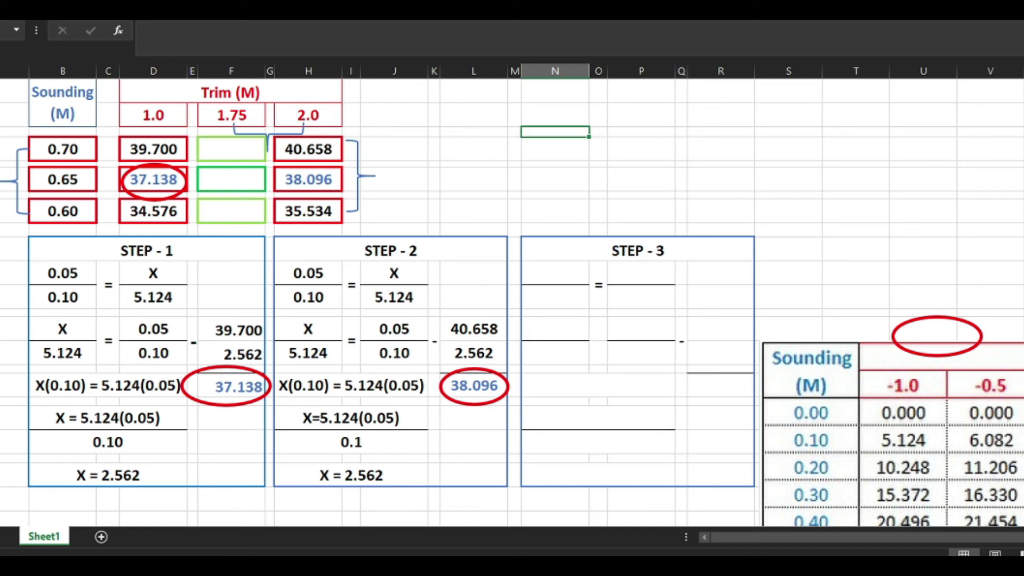
Switch to Calculator, clear the previous result, and subtract trim 1.75 from 2.0.
key(alt+Tab)
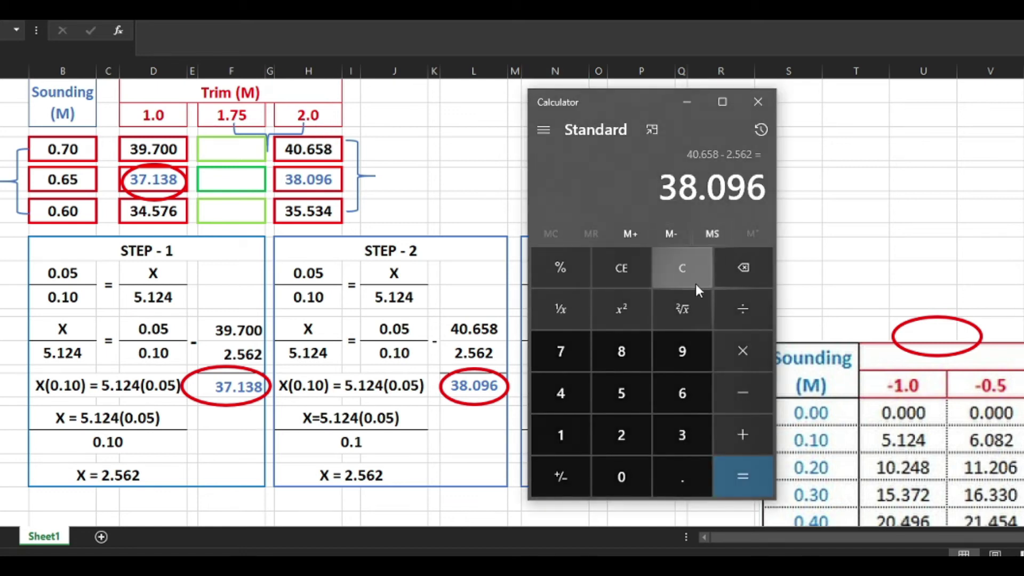
click(683, 268)
key(2)
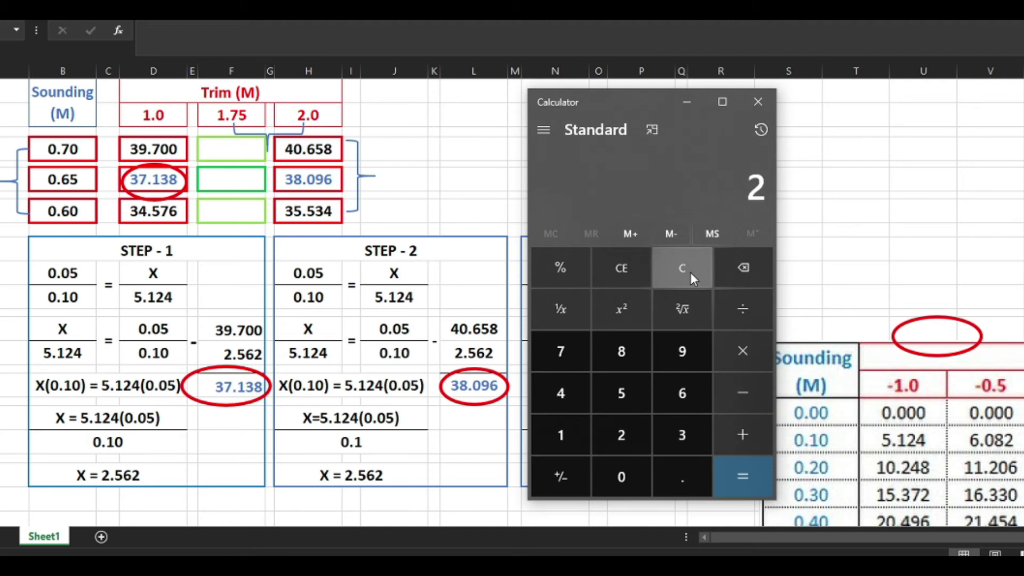
key(period)
key(0)
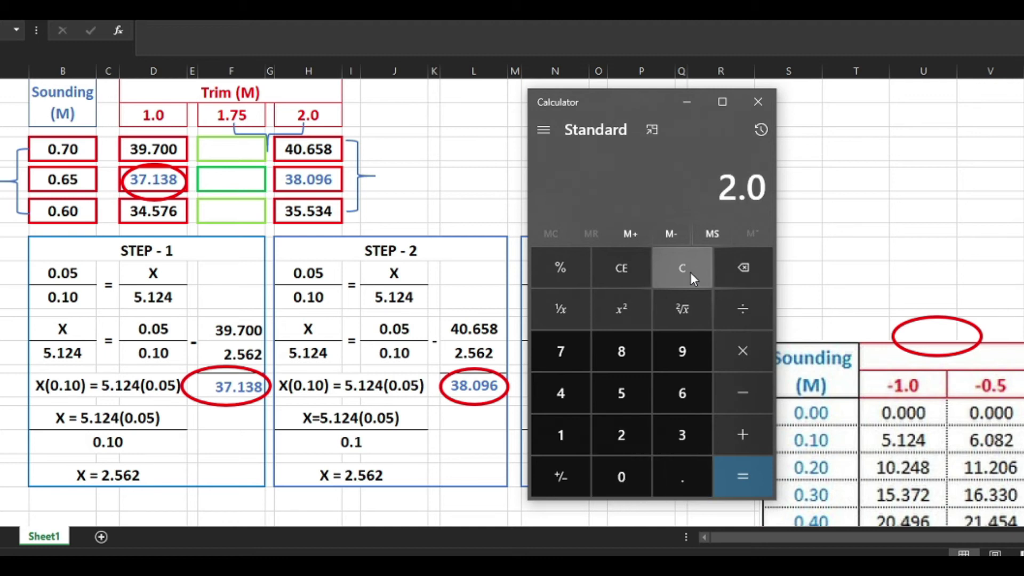
key(minus)
text(1.75)
key(Return)
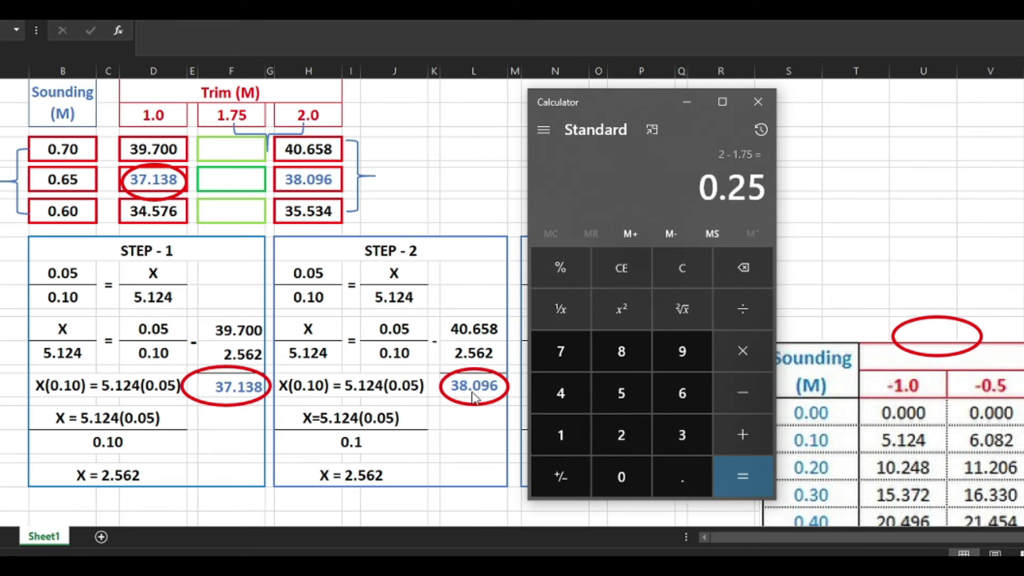
Put the calculator away and enter 0.25 as the numerator of the first fraction in Step 3.
click(687, 101)
click(555, 273)
text(0)
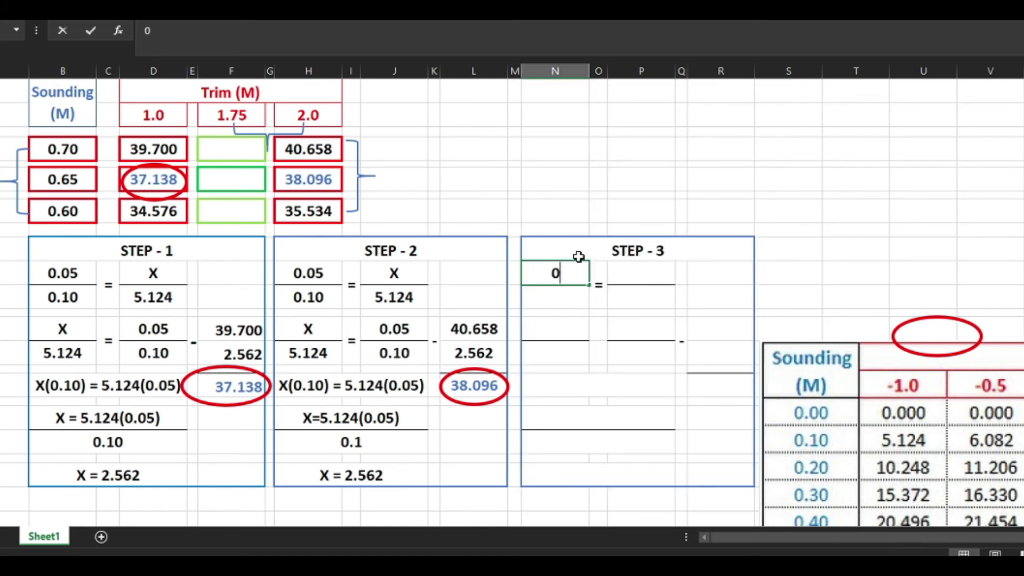
text(.25)
key(Return)
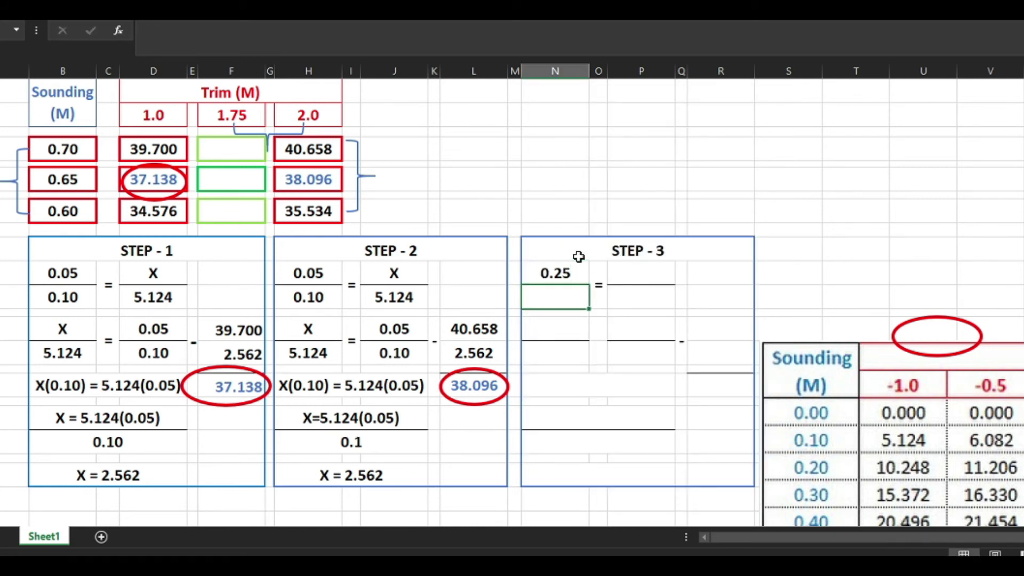
Stretch the bracket beneath the trim headings so that it spans from 1.0 to 2.0.
click(267, 136)
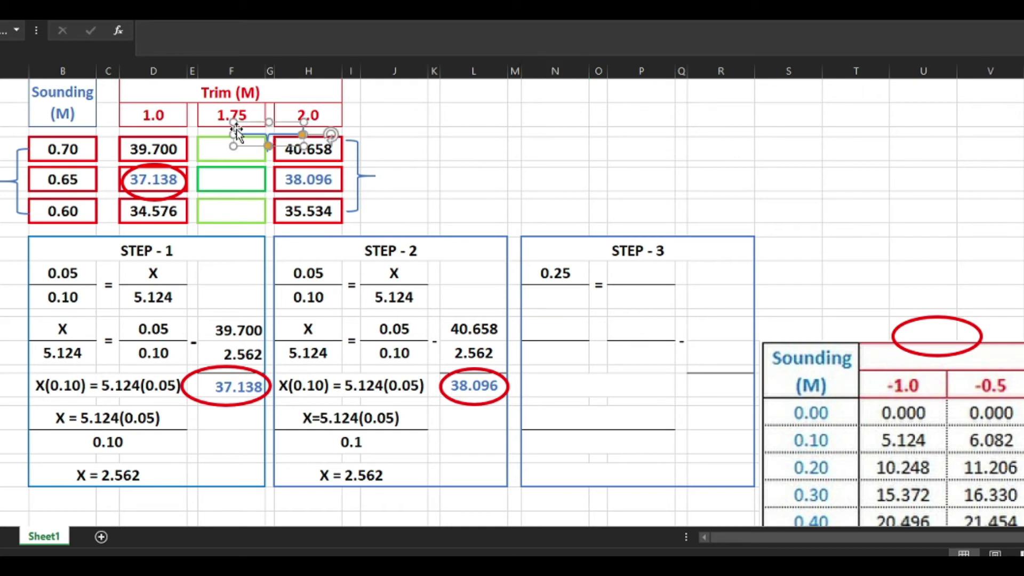
drag(230, 134, 152, 133)
click(480, 167)
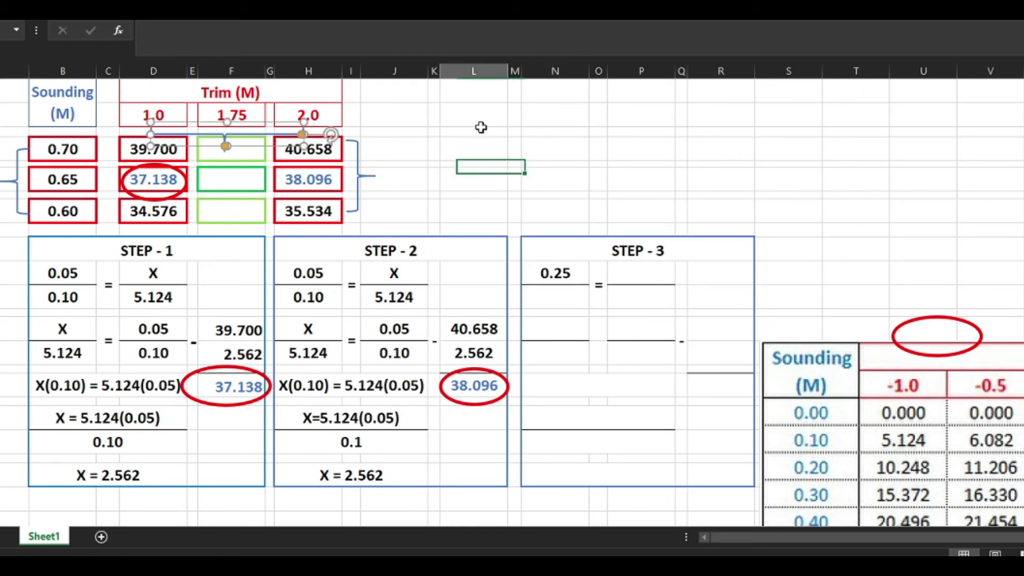
click(474, 131)
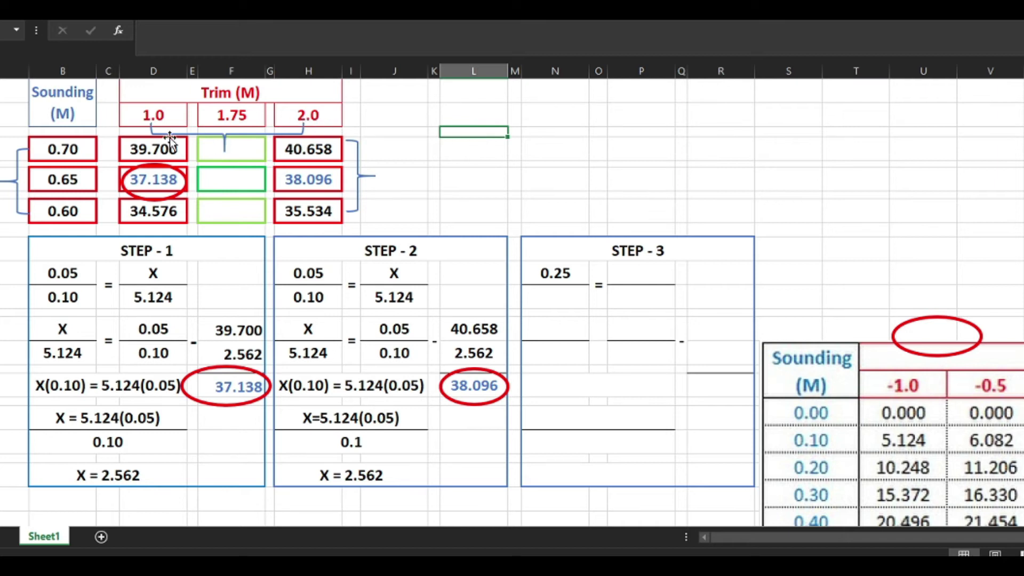
Enter 1.0 as the denominator beneath 0.25 in Step 3.
click(556, 301)
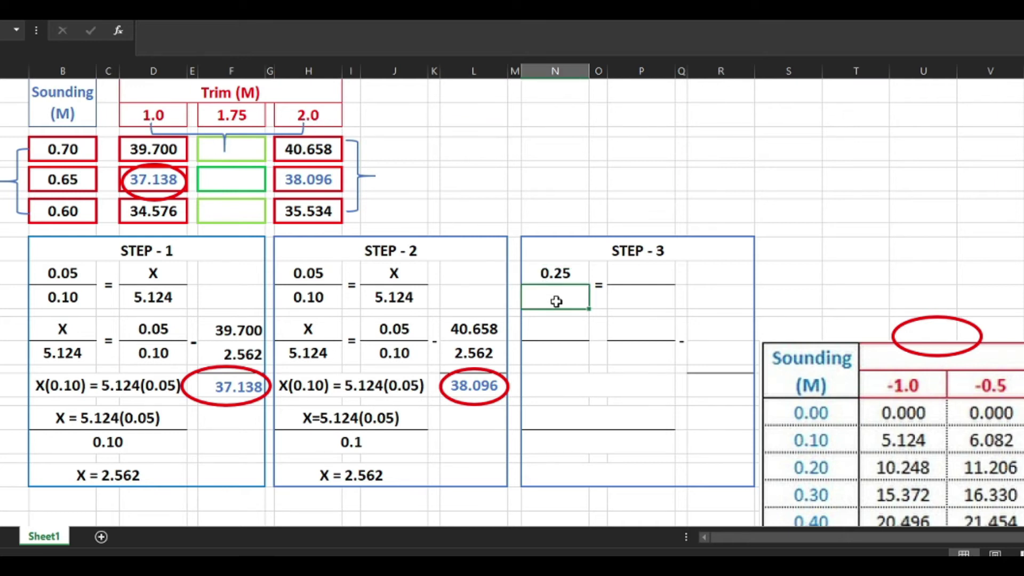
text(1.)
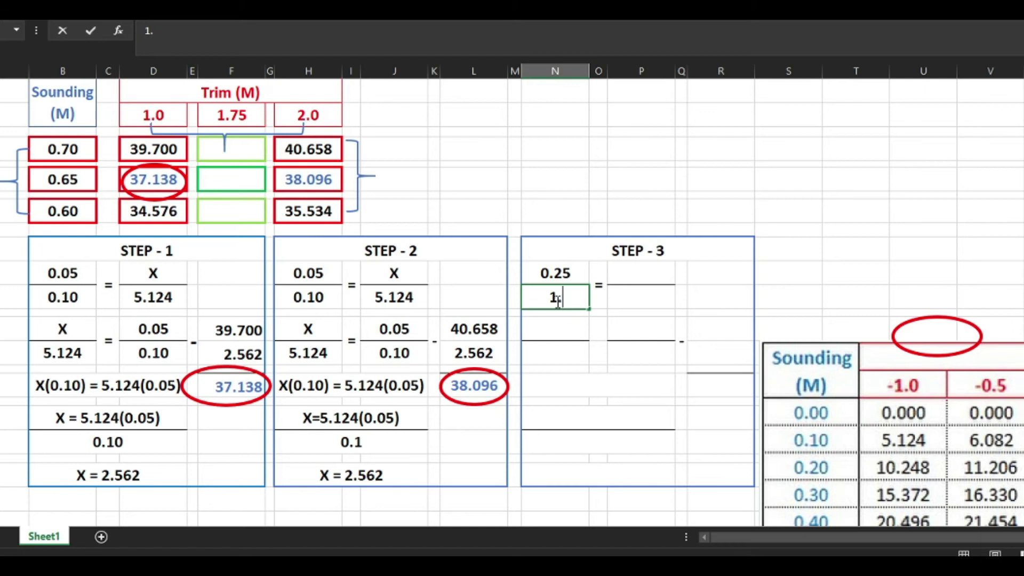
text(0)
key(Return)
click(637, 277)
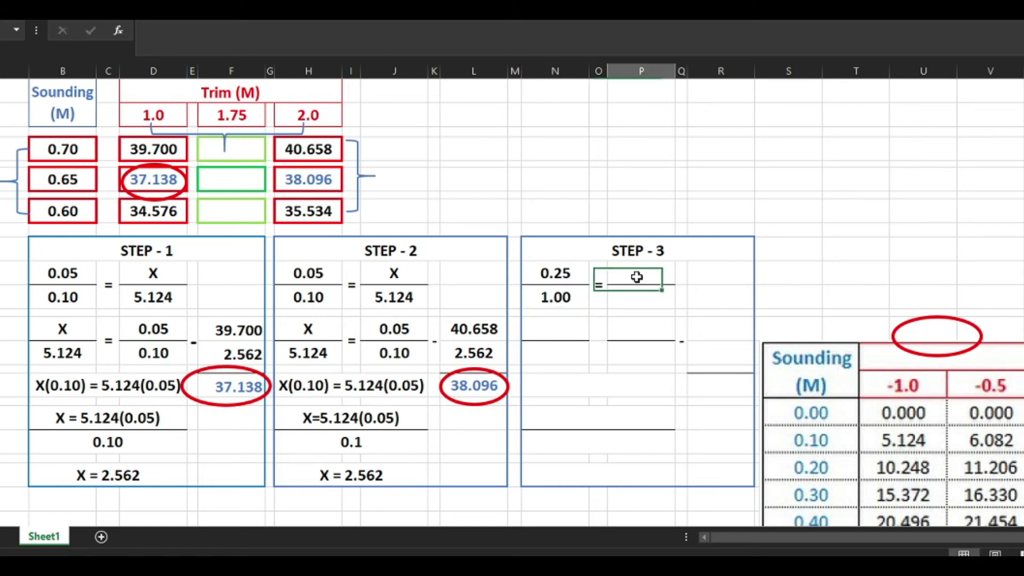
Move the bracket beneath the 0.65 sounding row and shorten it to span the trim 1.75 and 2.0 columns.
click(237, 133)
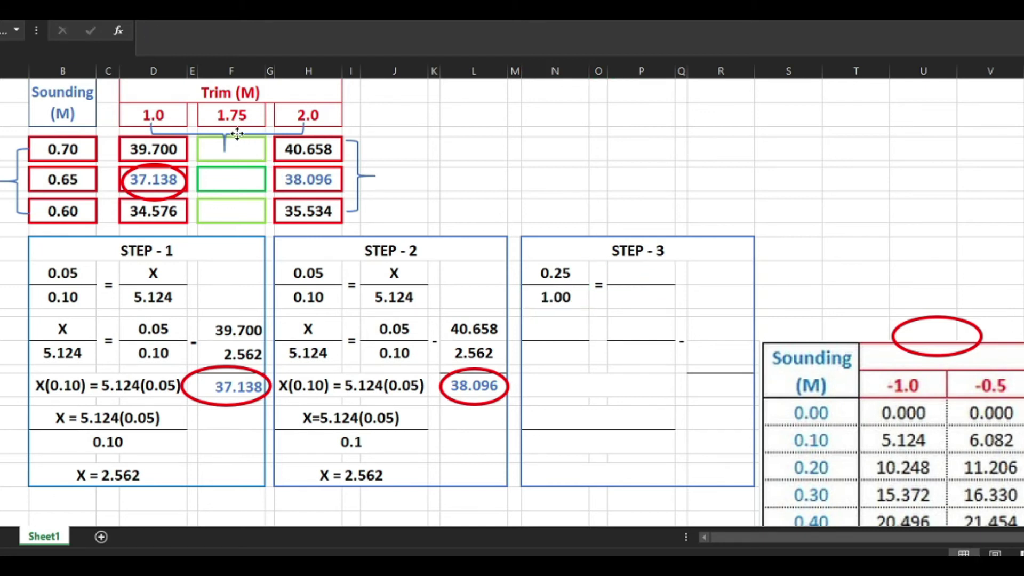
click(237, 133)
drag(244, 132, 277, 198)
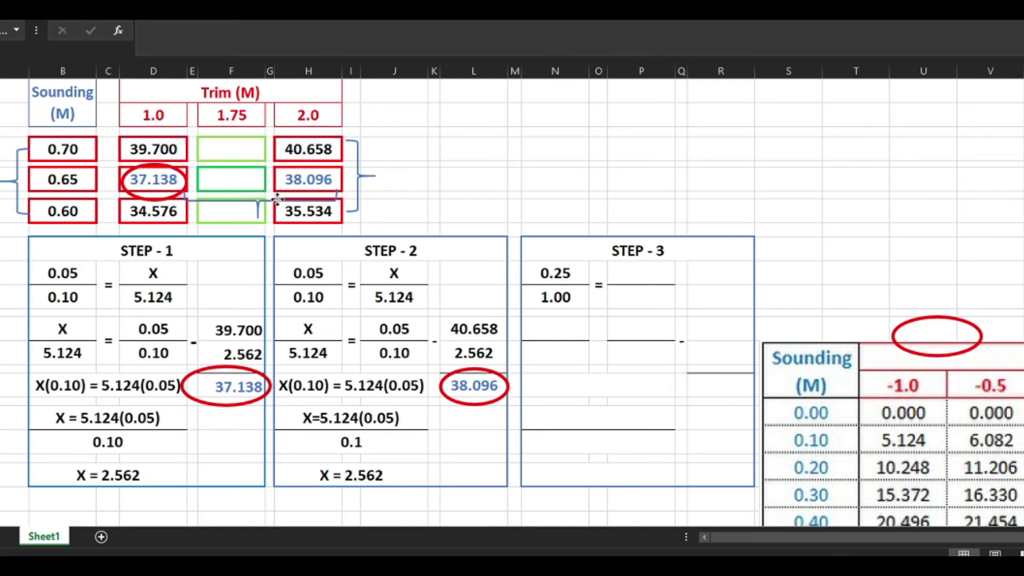
click(218, 202)
Enter X for sounding 0.65 at trim 1.75 and as the numerator of the second fraction in Step 3.
click(228, 175)
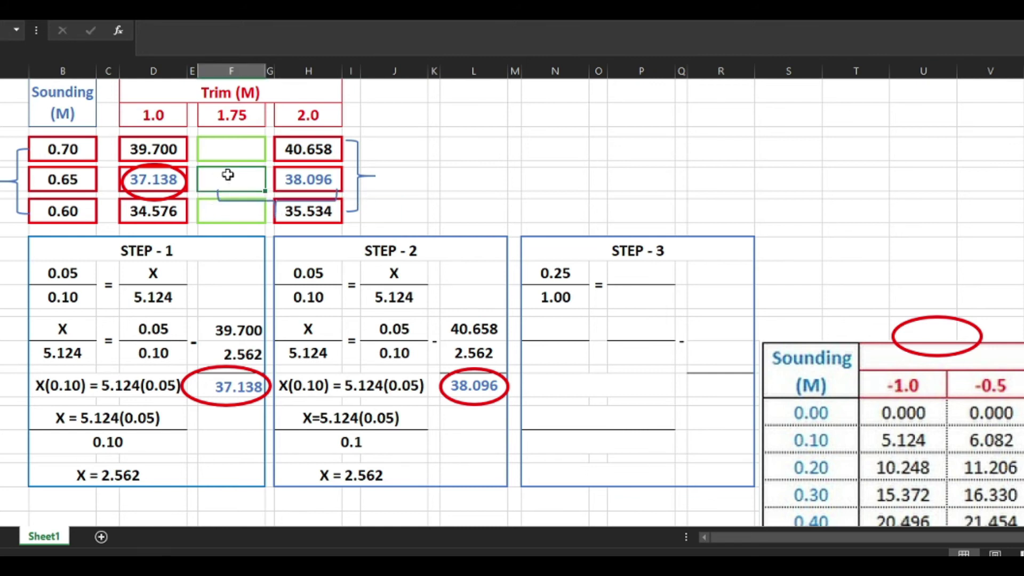
text(X)
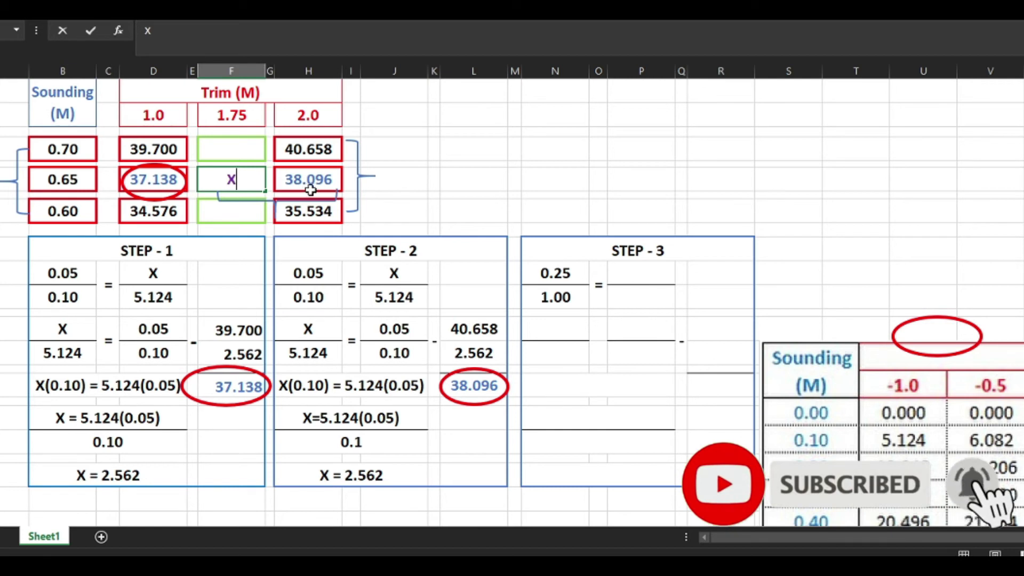
click(639, 278)
text(X)
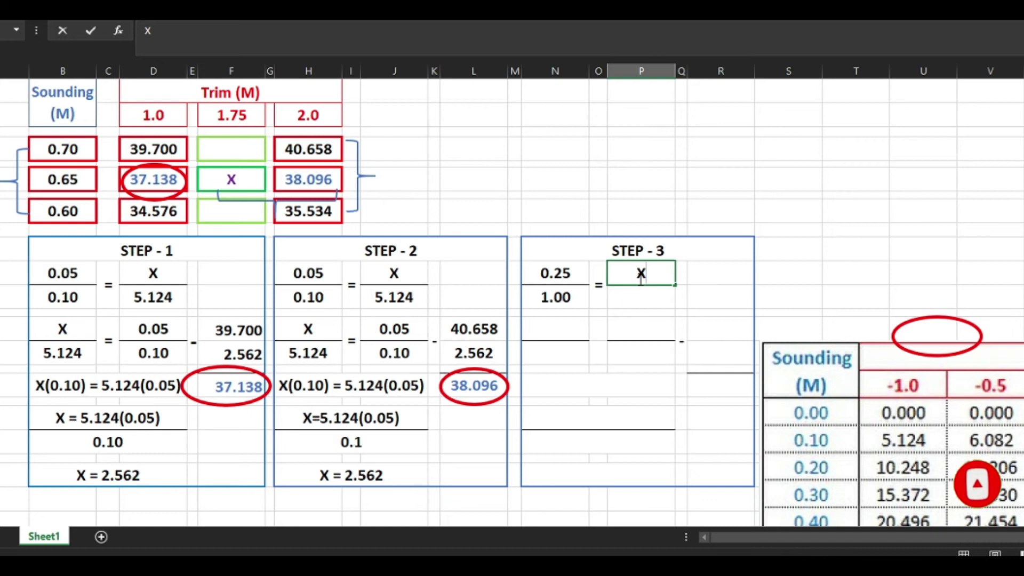
key(Return)
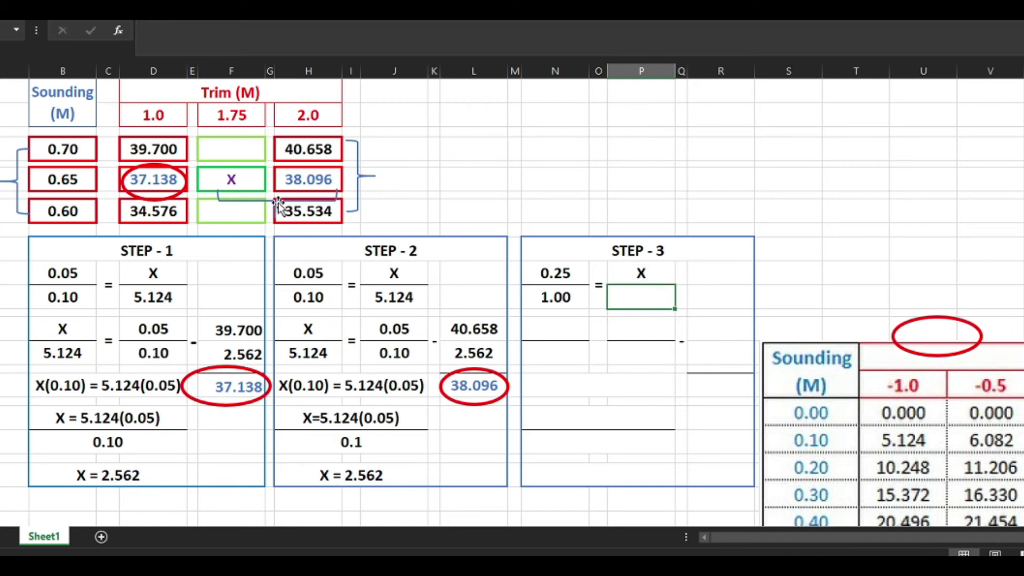
Stretch the bracket beneath the 0.65 row so that it spans from 37.138 to 38.096.
click(218, 201)
drag(213, 201, 154, 200)
click(513, 180)
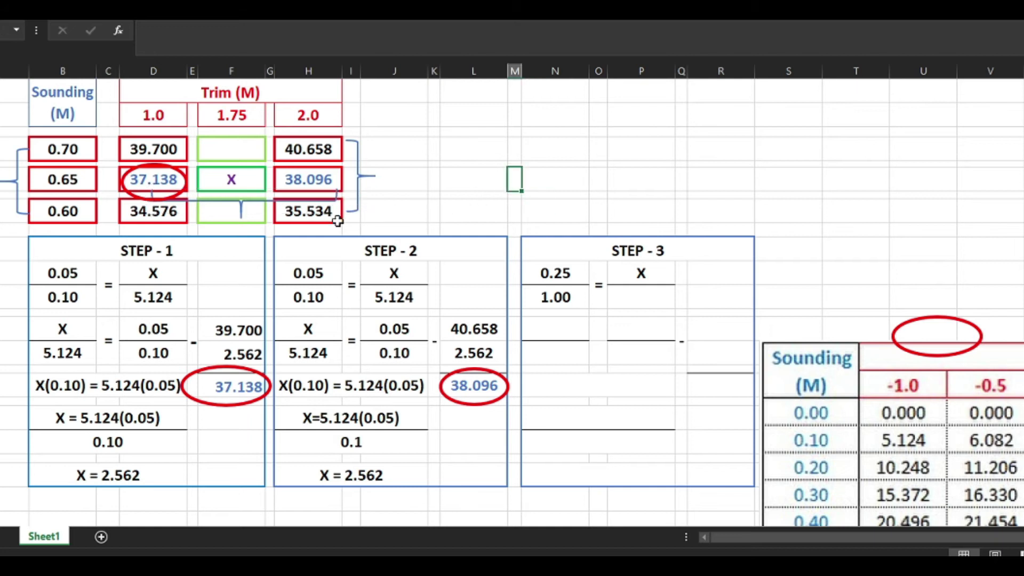
Consult Calculator for the difference between 38.096 and 37.138, and enter 0.958 beneath X in Step 3's first equation.
key(alt+Tab)
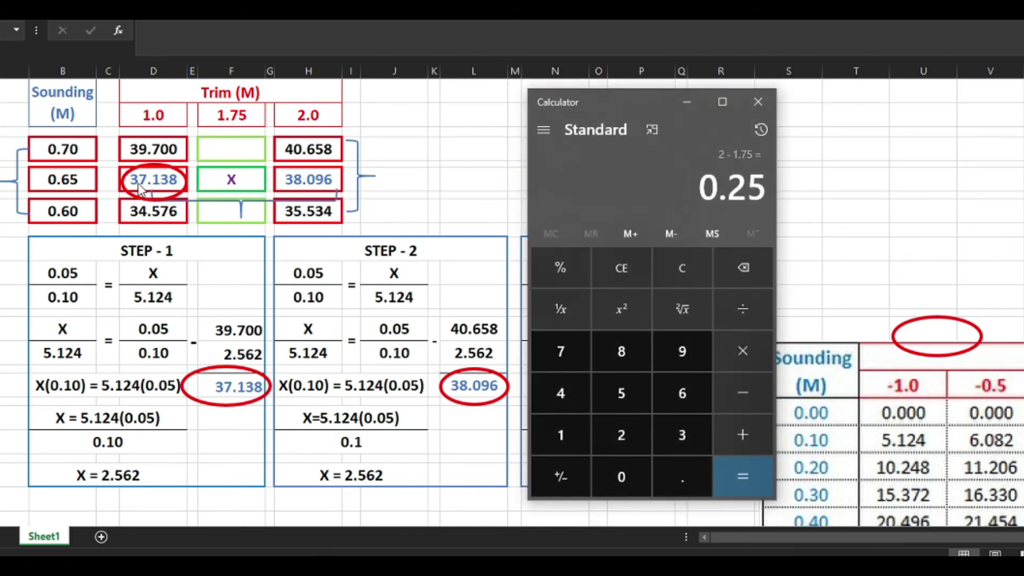
key(alt+Tab)
click(640, 299)
text(0)
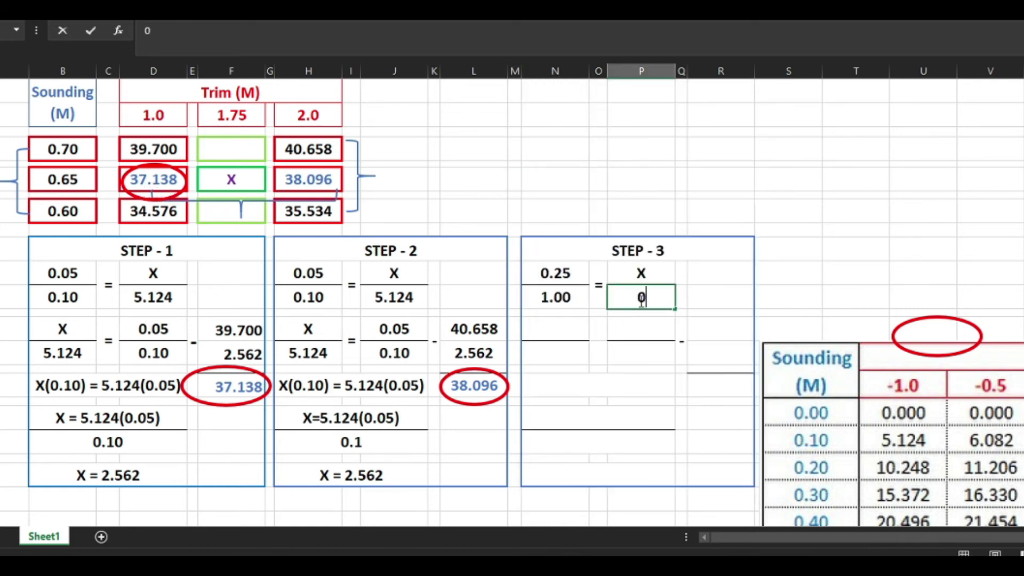
text(.958)
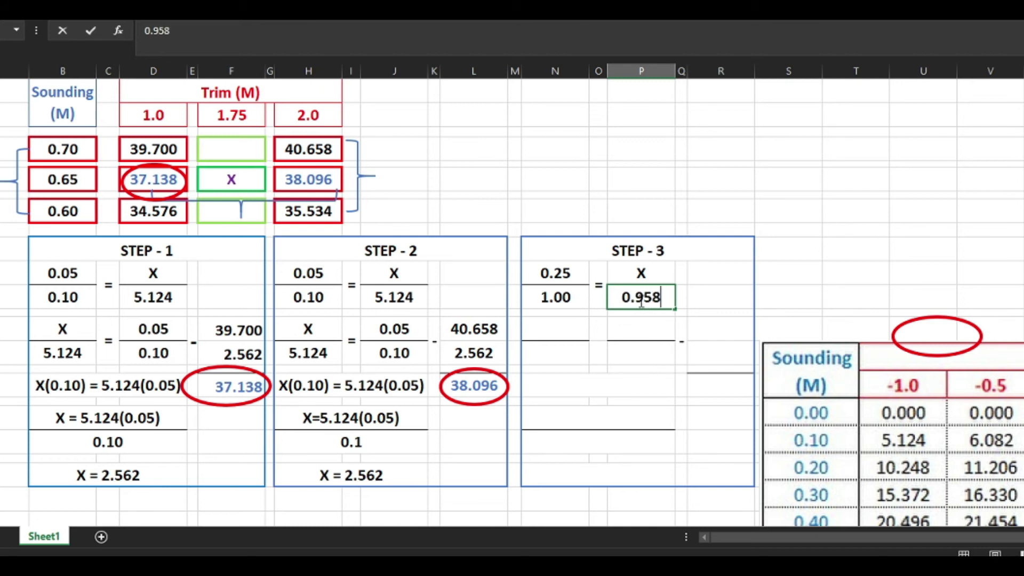
key(Return)
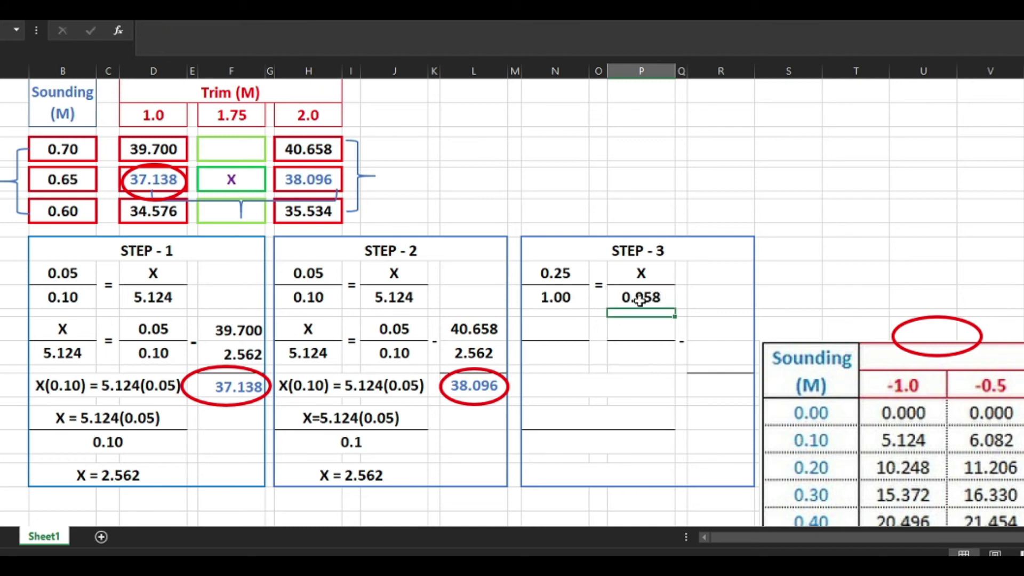
Enter X over 0.958 as the left fraction of Step 3's second equation, followed by an equals sign.
click(560, 354)
click(561, 325)
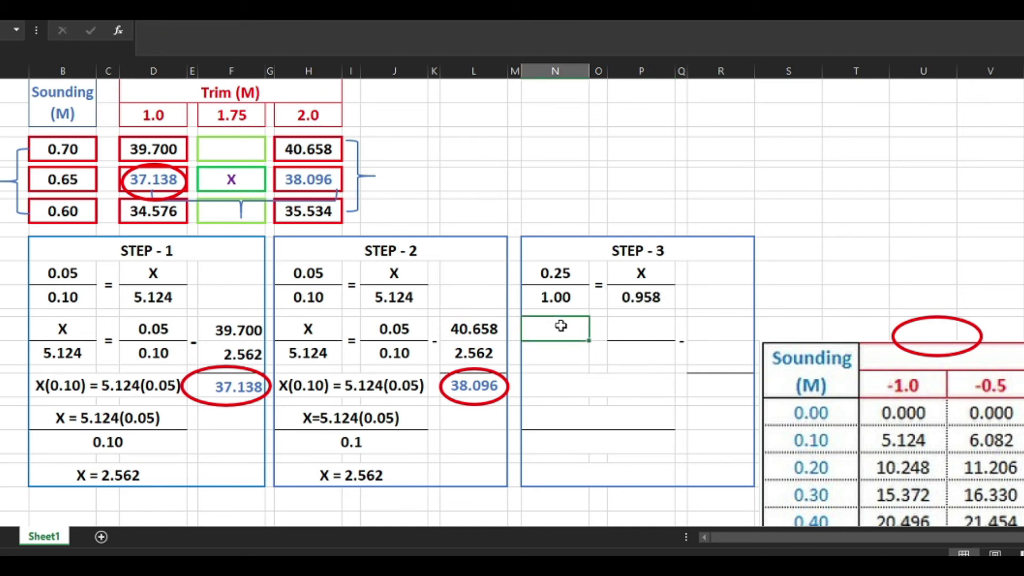
text(X)
key(Return)
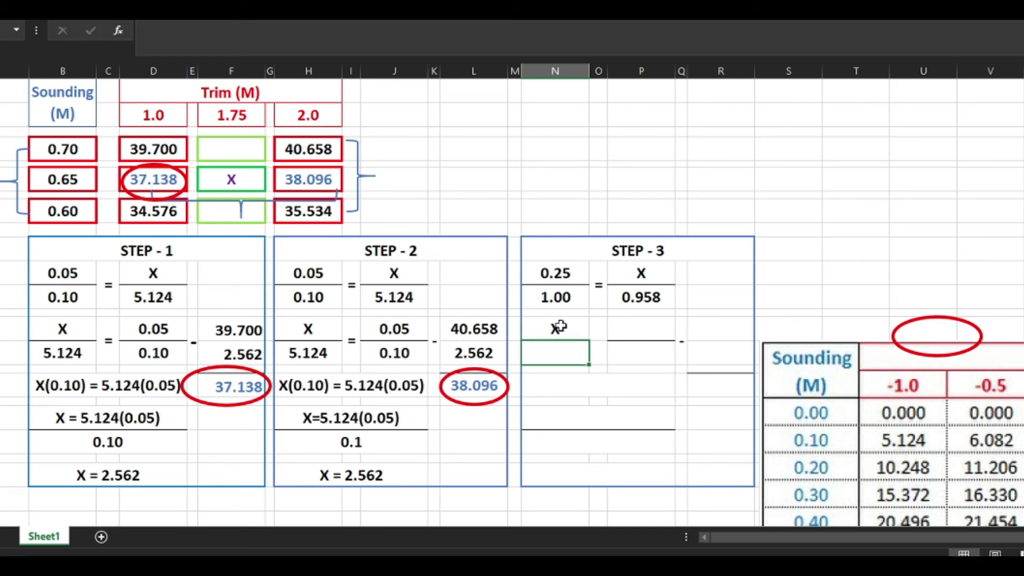
text(0.958)
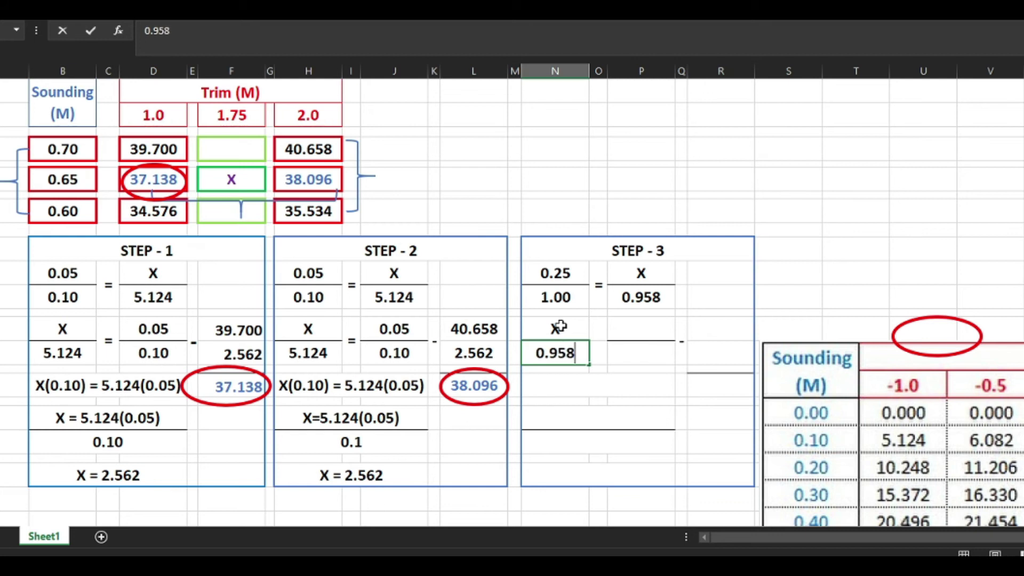
key(Tab)
drag(596, 339, 598, 354)
text(=)
key(Return)
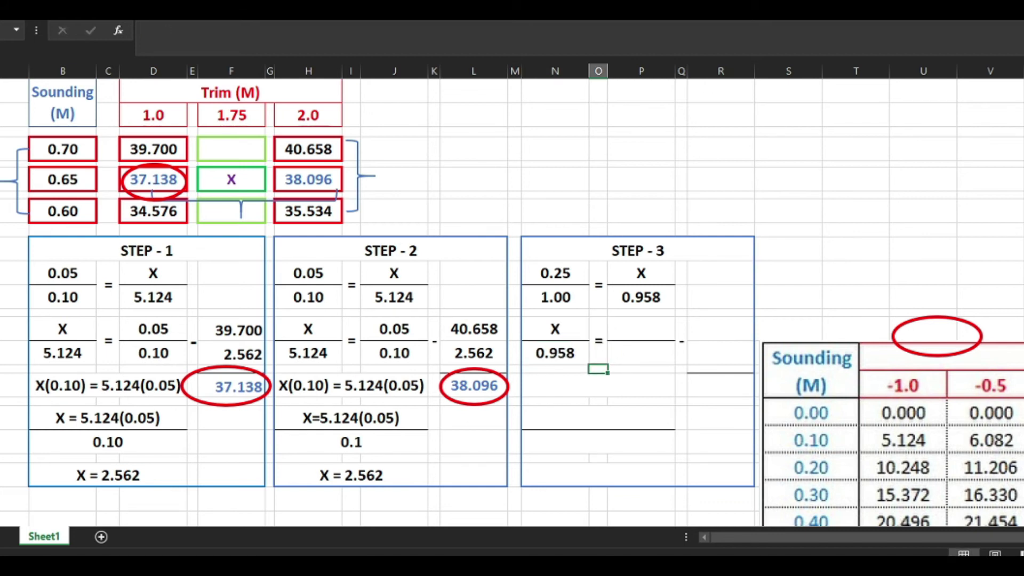
Enter 0.25 over 1 as the right fraction of Step 3's second equation.
click(655, 322)
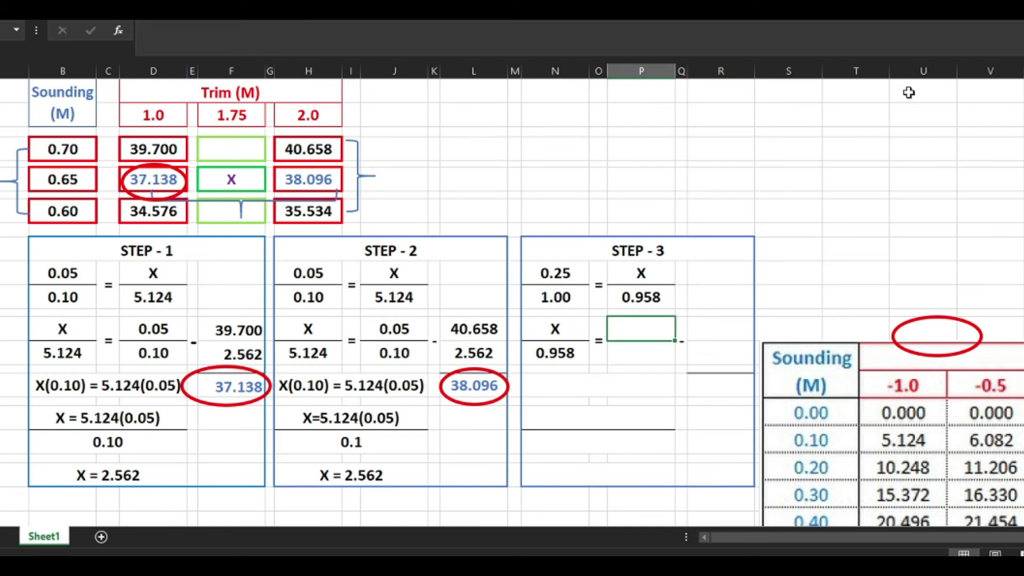
text(0.25)
key(Return)
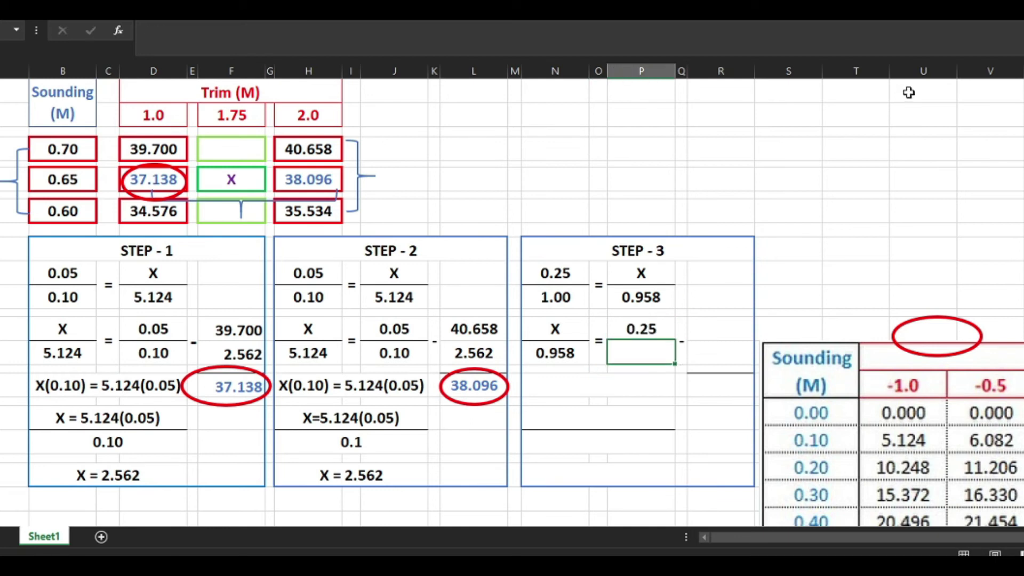
text(1)
key(Return)
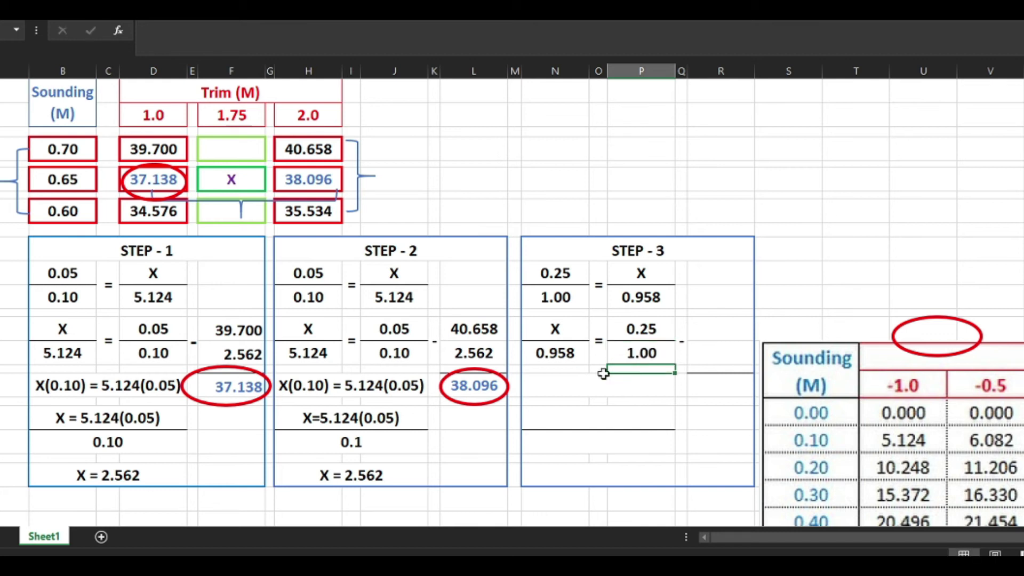
Enter the cross-multiplied line X(1.0) - 0.958(0.25) beneath Step 3's second equation.
click(545, 381)
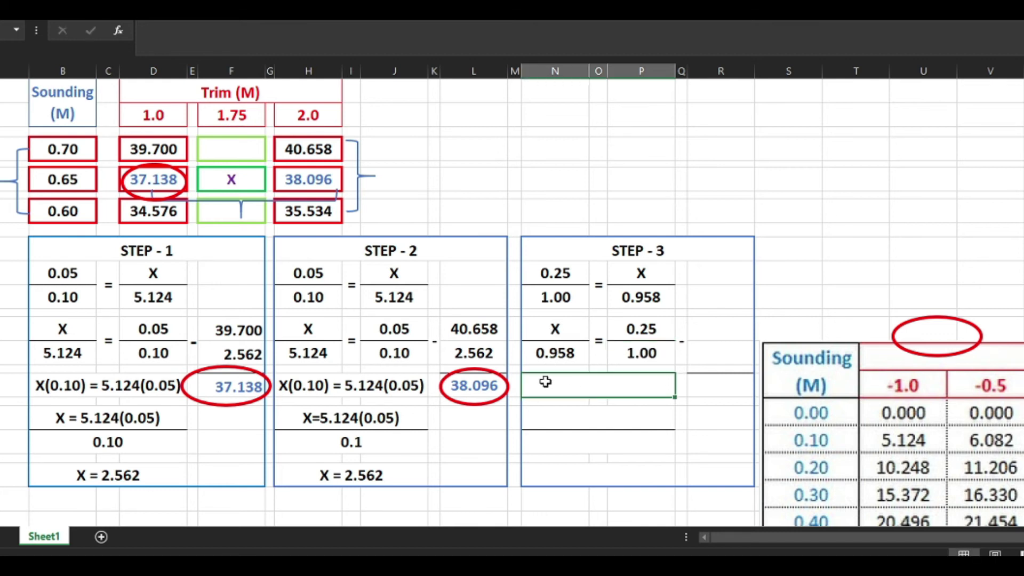
text(X)
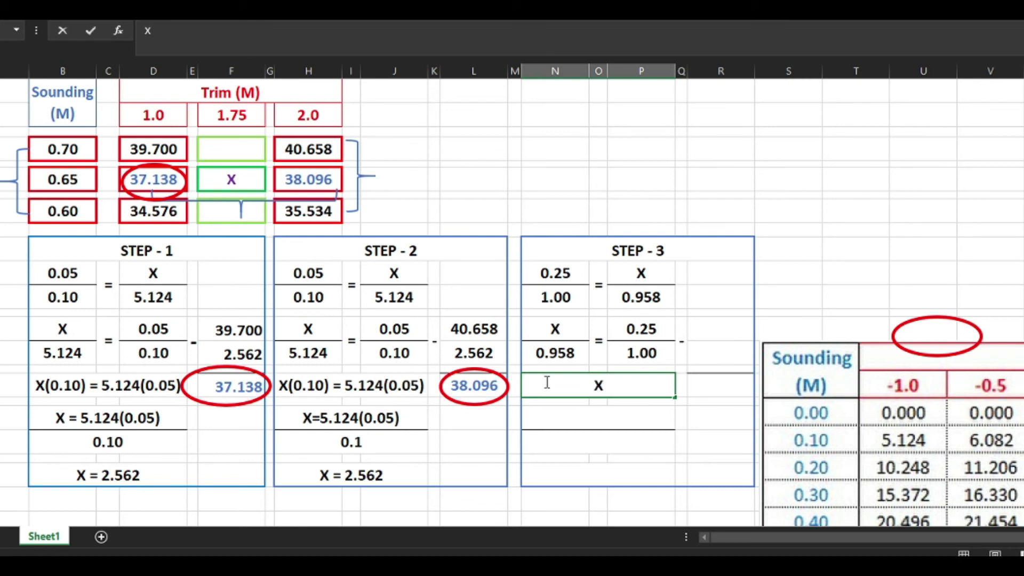
text((1.0))
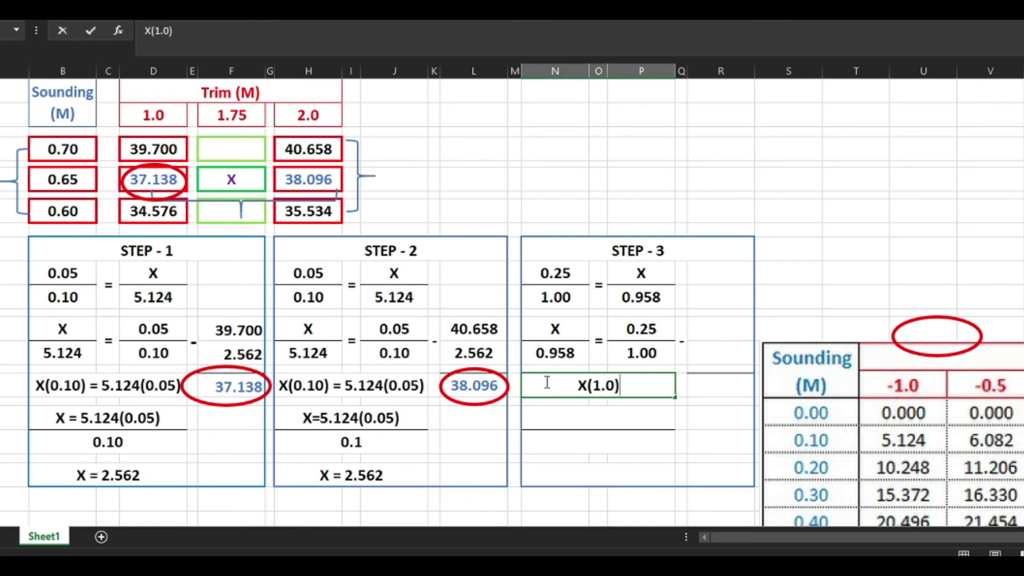
text( -)
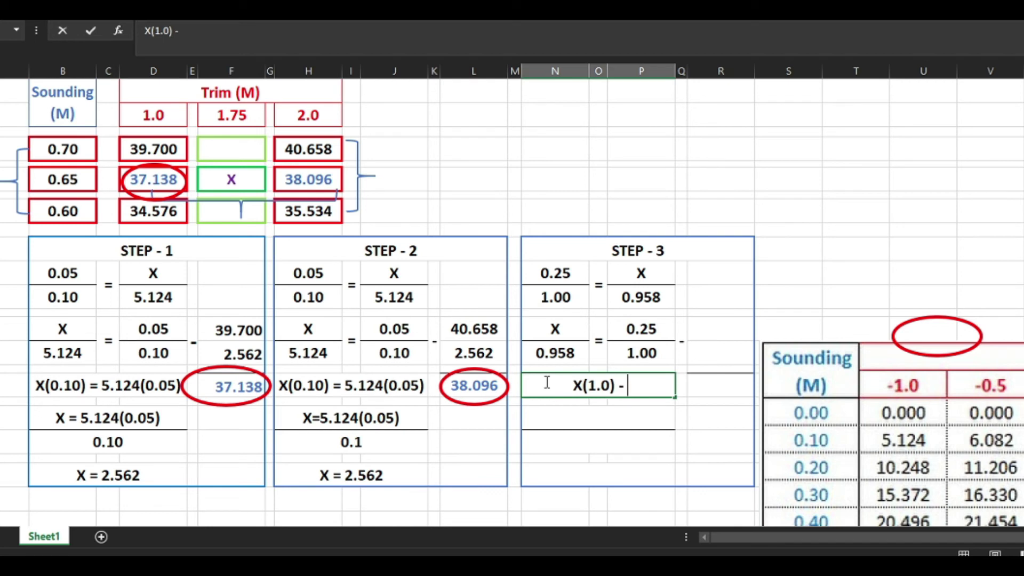
text( 0.95)
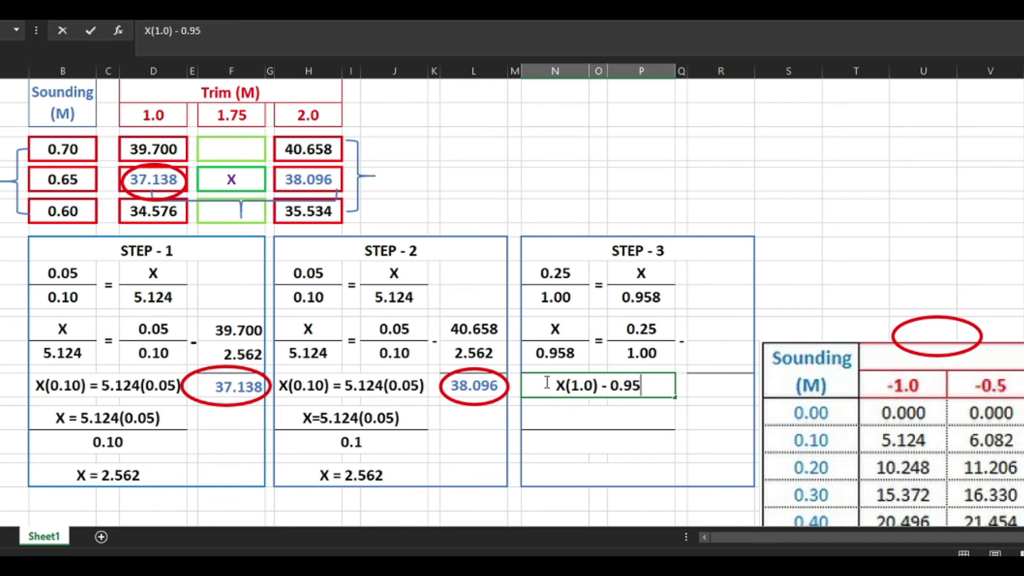
text(8()
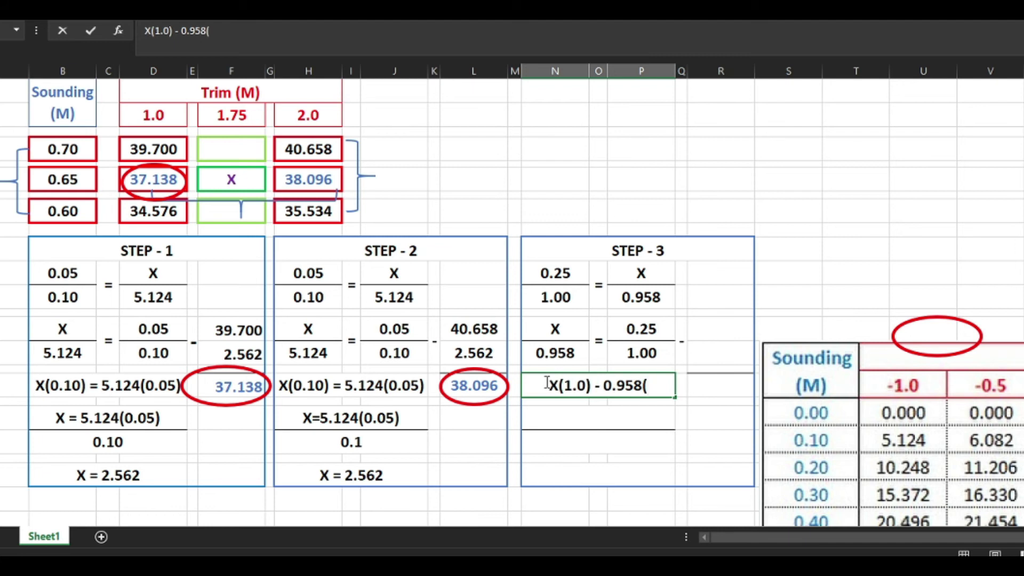
text(0.25))
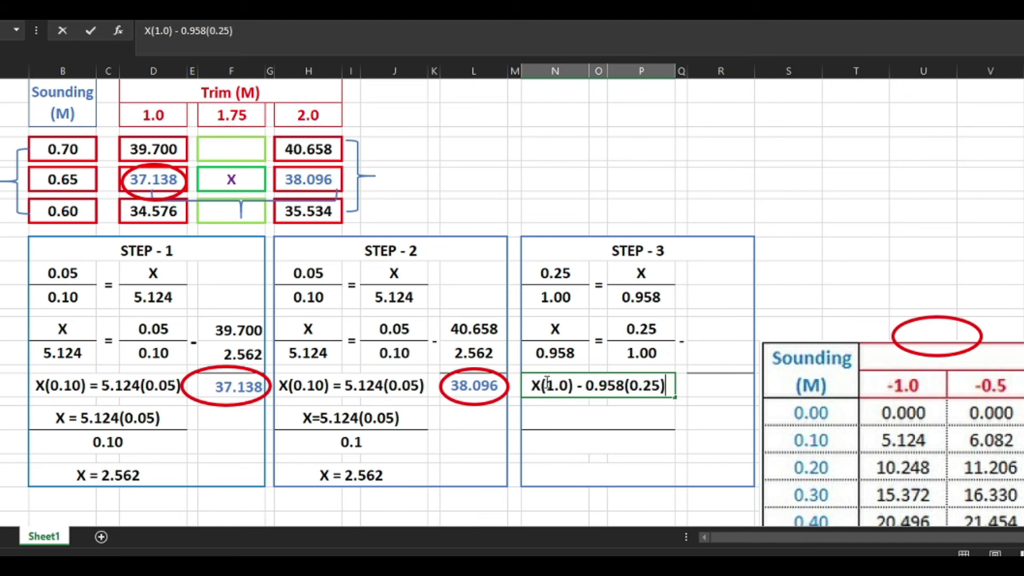
Enter X= 0.958(0.25) over 1.0 as Step 3's isolated expression for X.
click(570, 419)
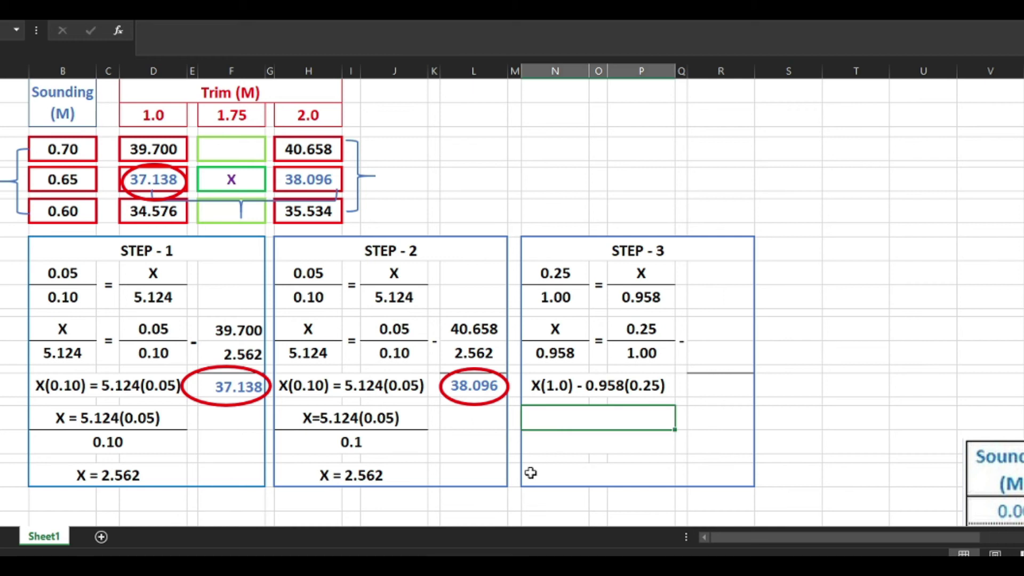
text(X=)
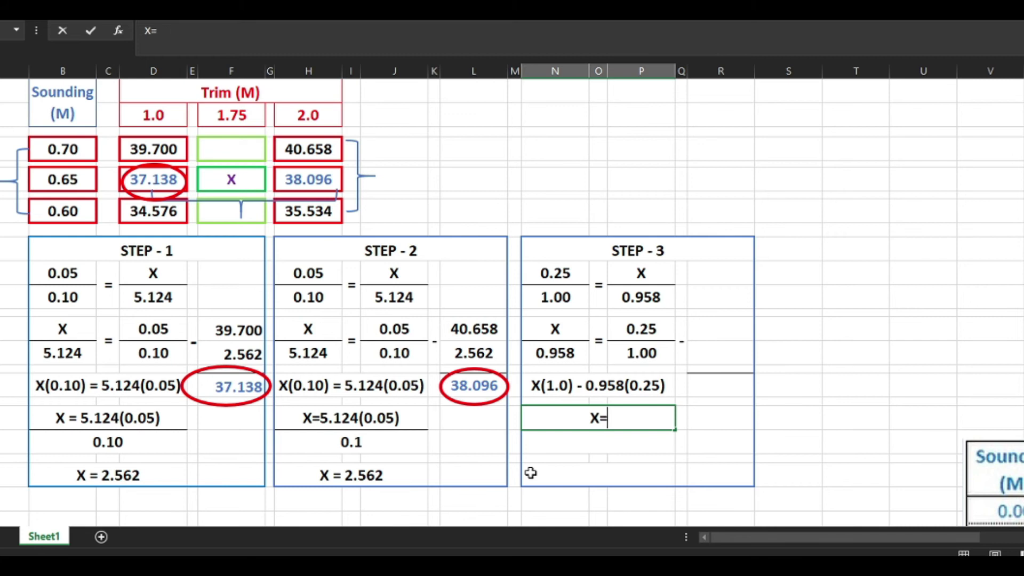
text( 0.958)
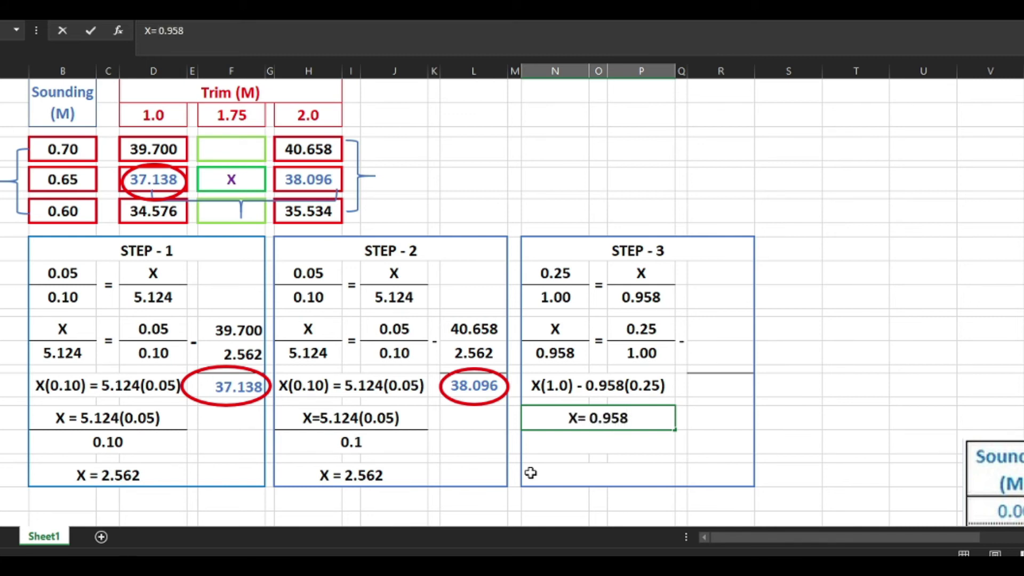
text((0)
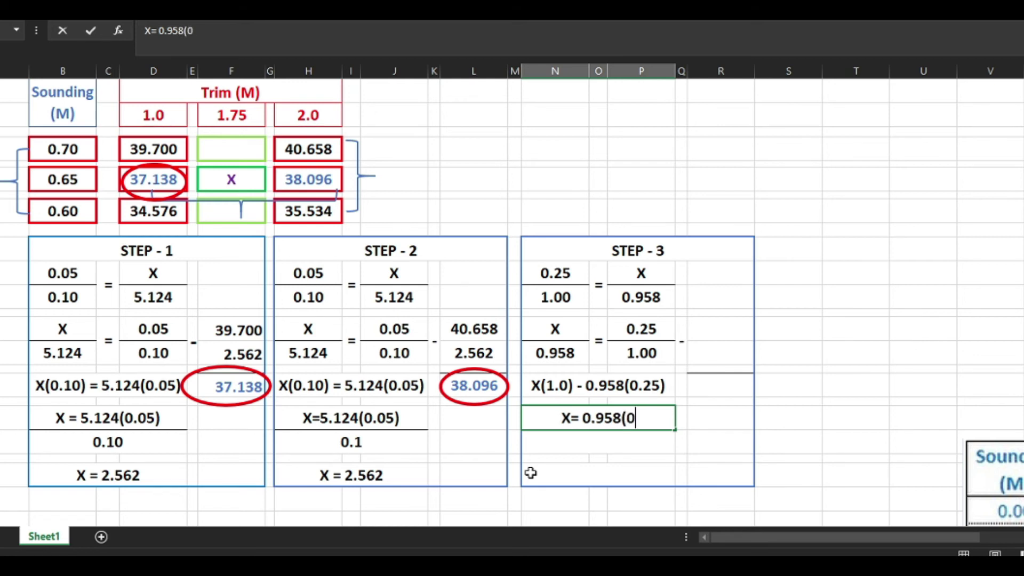
text(.25))
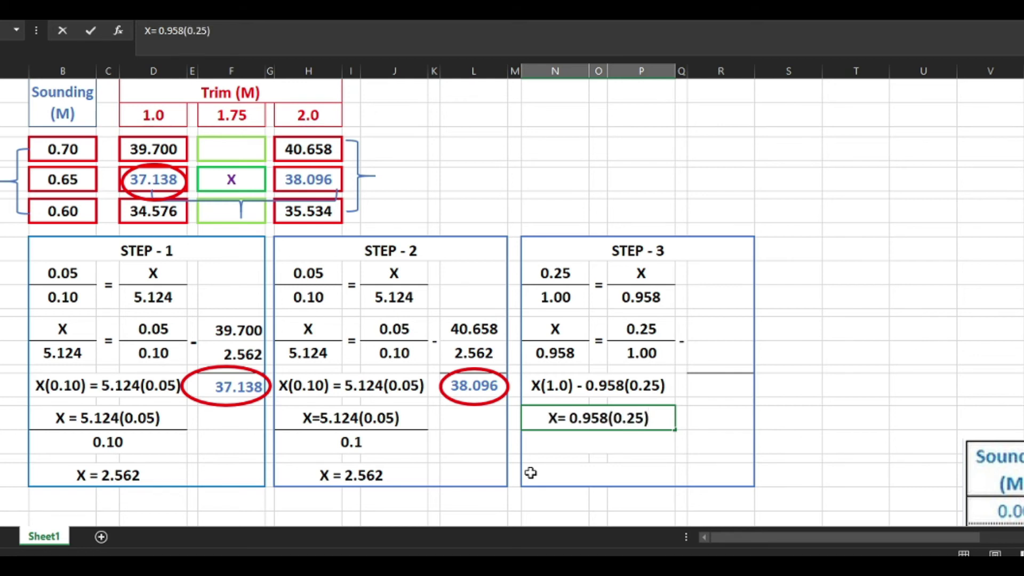
key(Return)
text(1.0)
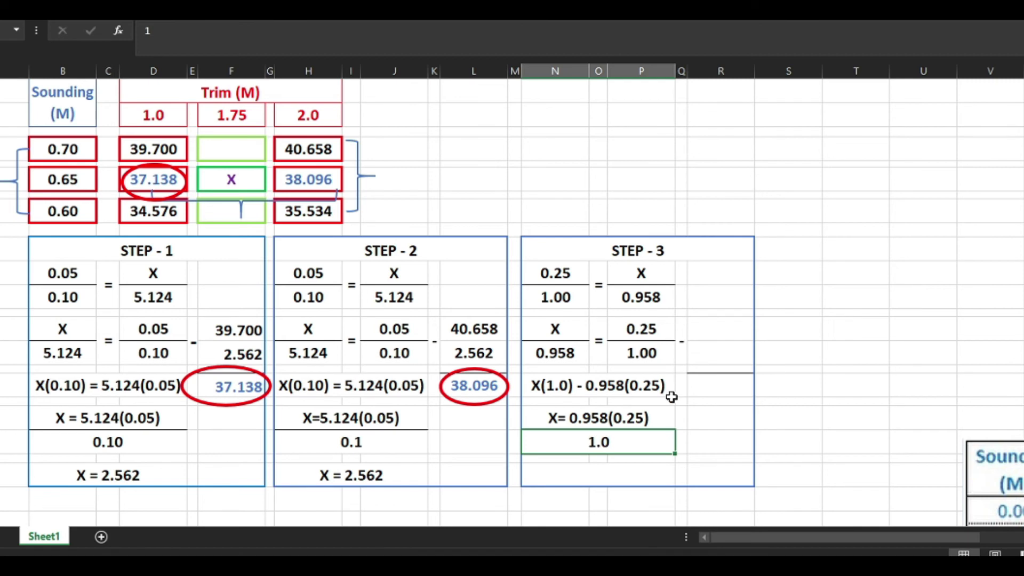
Enter X = 0.2395 as the solution line at the end of Step 3.
click(589, 472)
text(X)
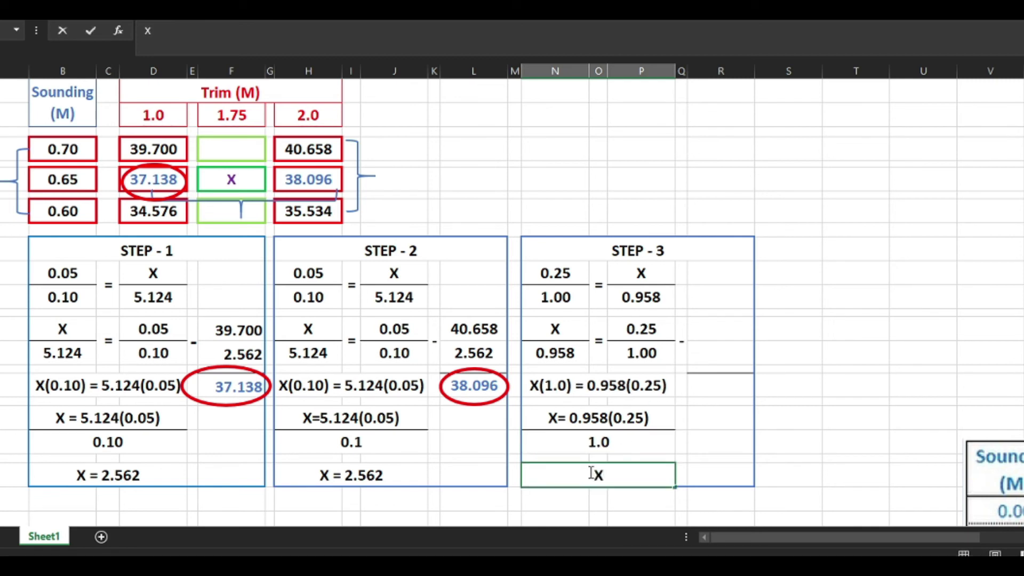
text( = 0.2395)
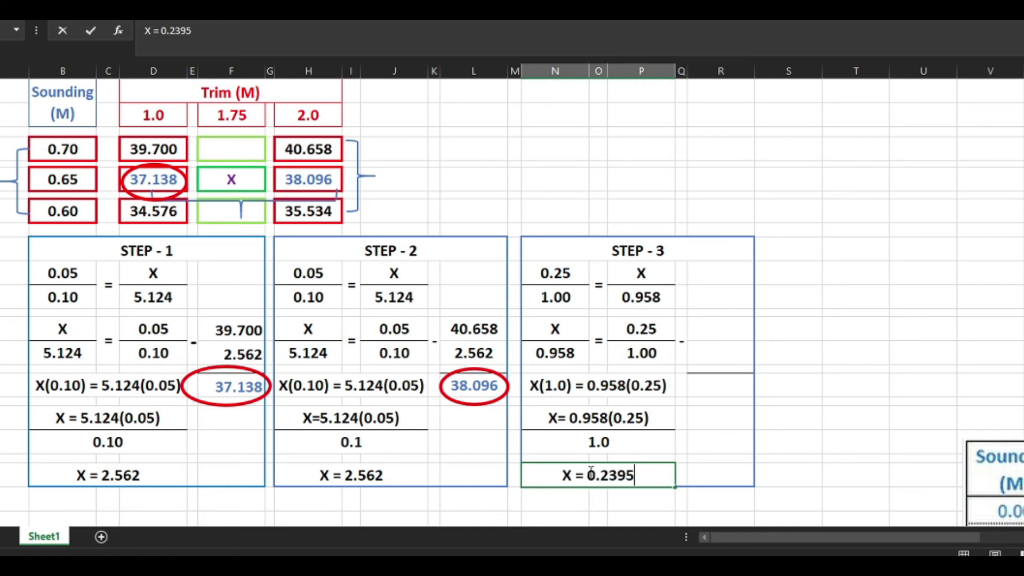
key(Return)
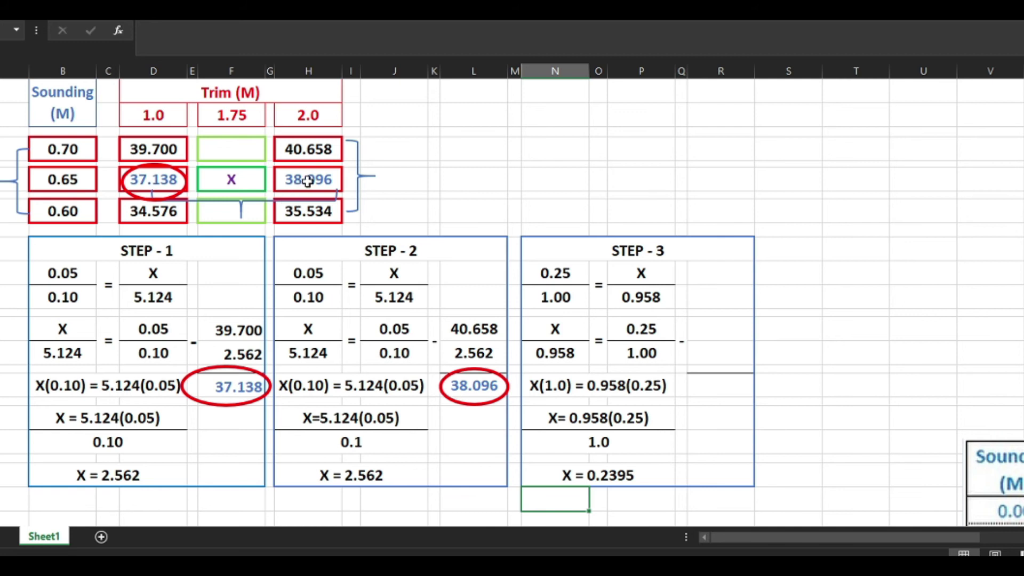
Set up the subtraction of 0.2395 from 38.096 beside Step 3's second equation and select its result cell.
click(721, 331)
text(38)
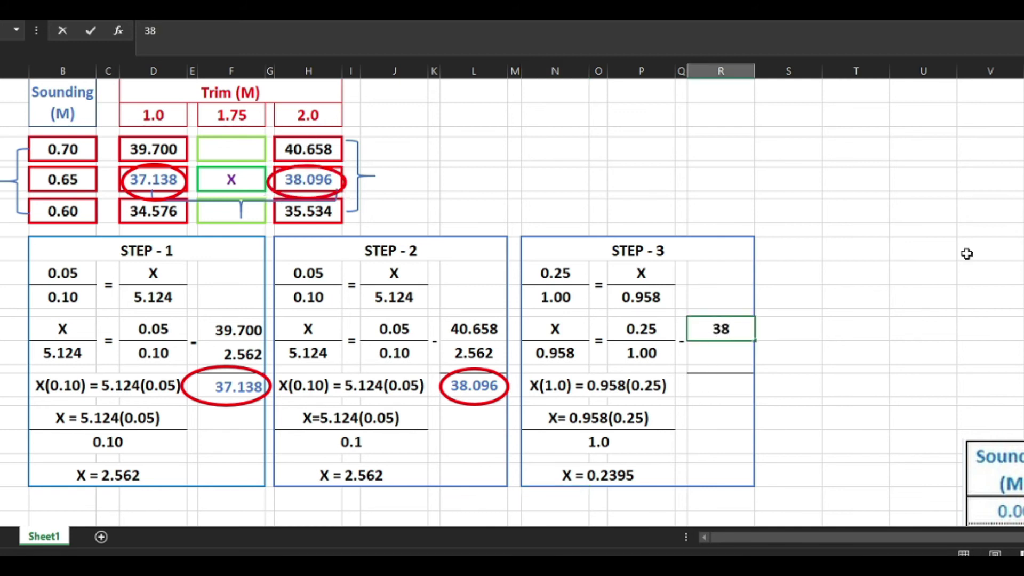
text(.09)
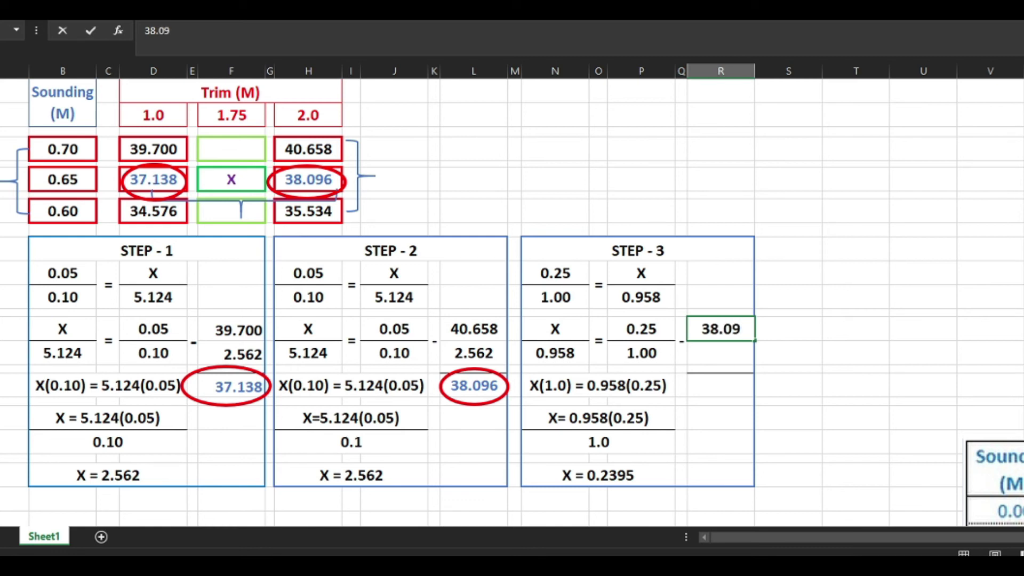
text(6)
key(Return)
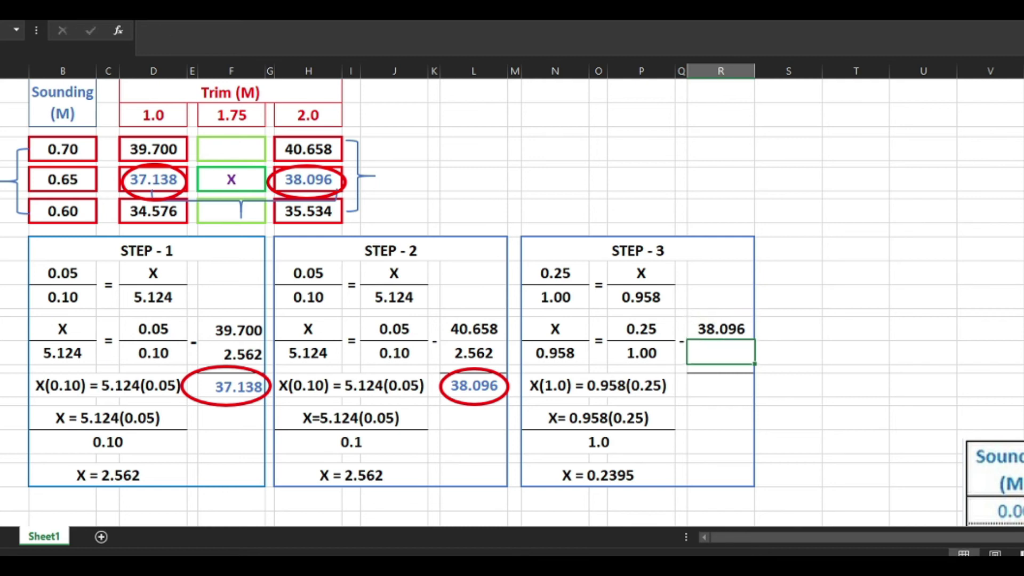
text(0)
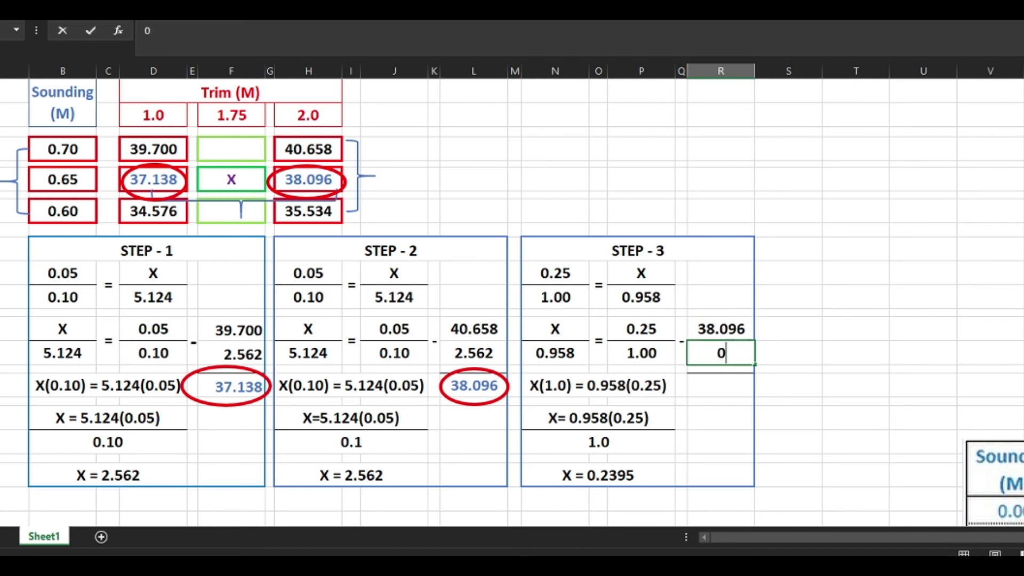
text(.2395)
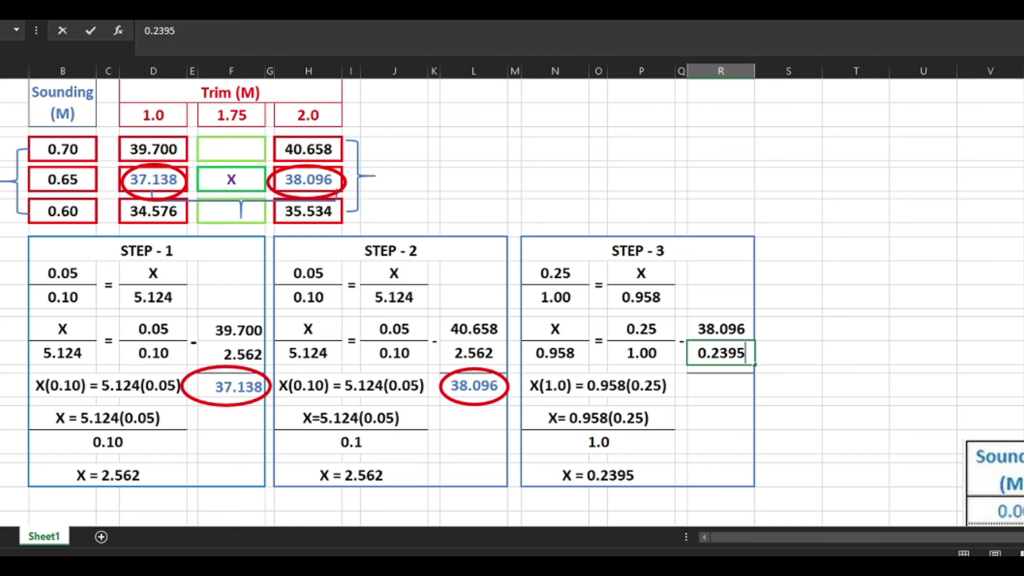
key(Return)
click(720, 386)
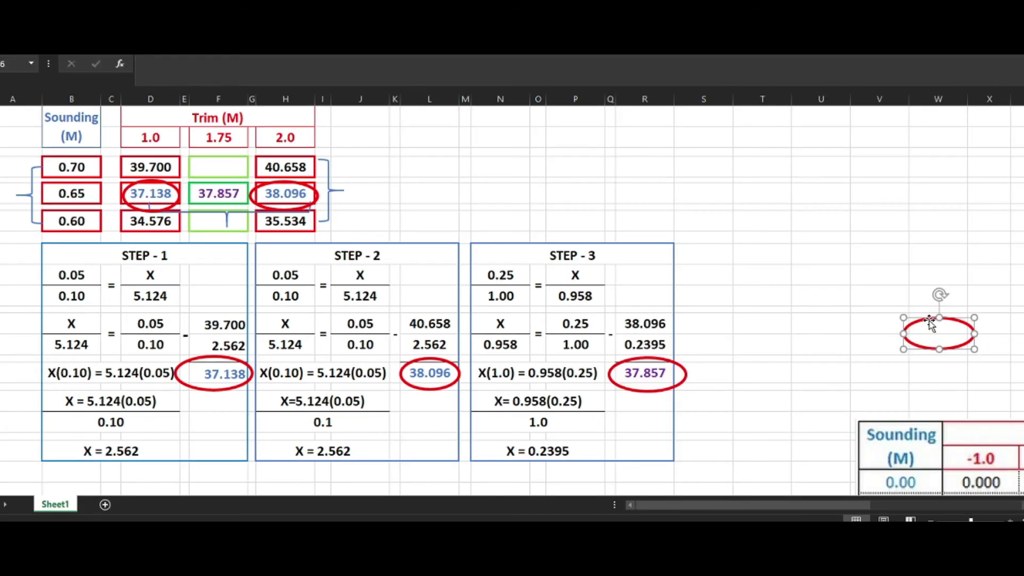
Move the spare red ellipse around 37.857 in the trim table and delete the ellipses around 38.096 and 37.138 there.
drag(934, 302, 209, 178)
click(276, 182)
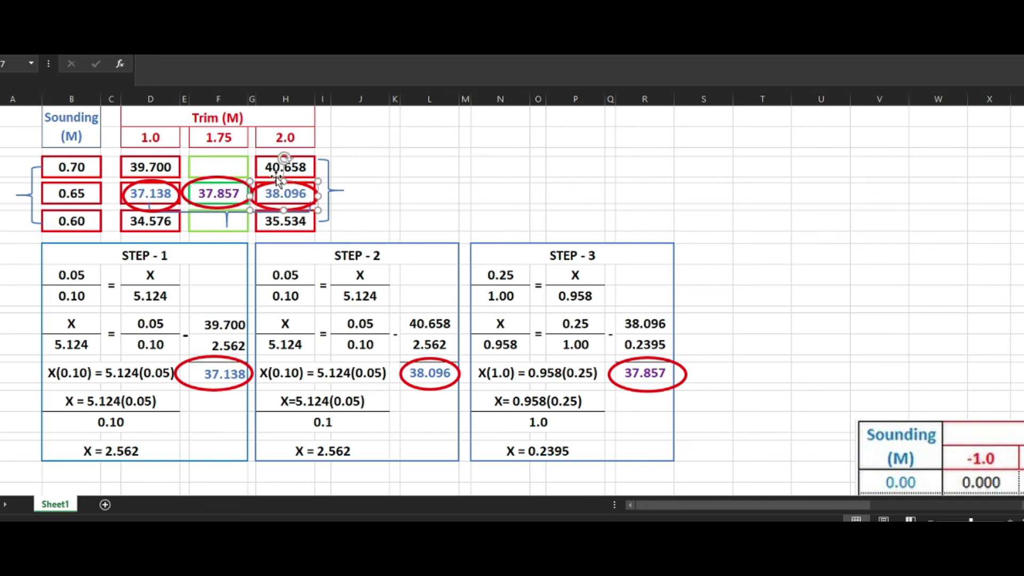
key(Delete)
click(153, 180)
key(Delete)
click(424, 195)
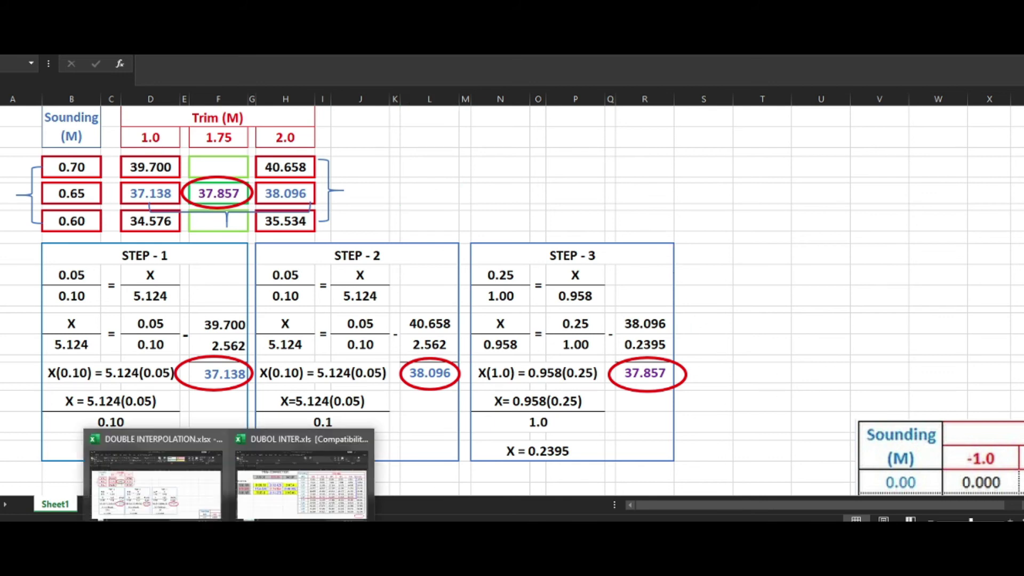
Switch to the DUBOL INTER.xls workbook and set its three soundings to 0.7, 0.65 and 0.6.
click(269, 501)
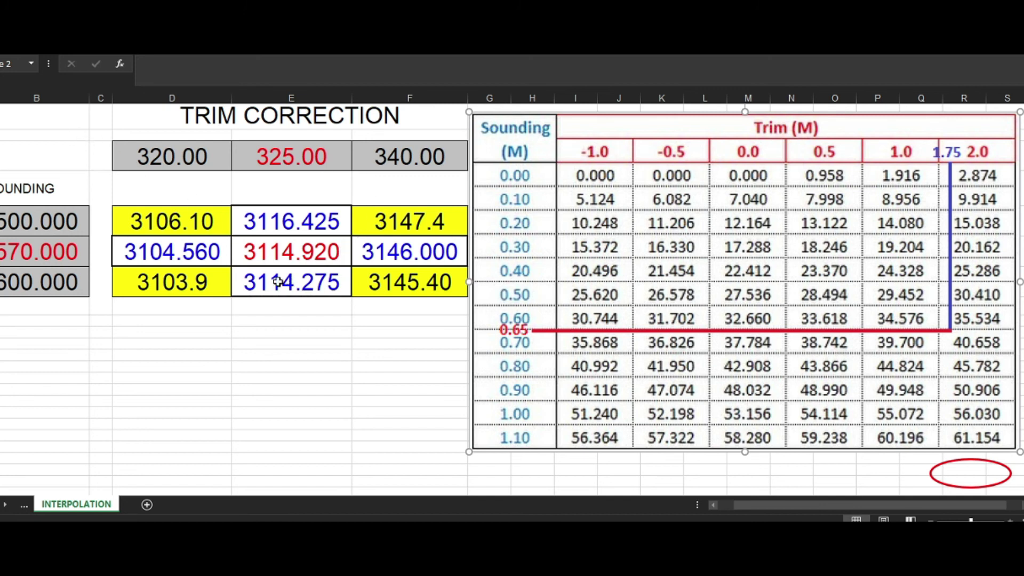
click(53, 224)
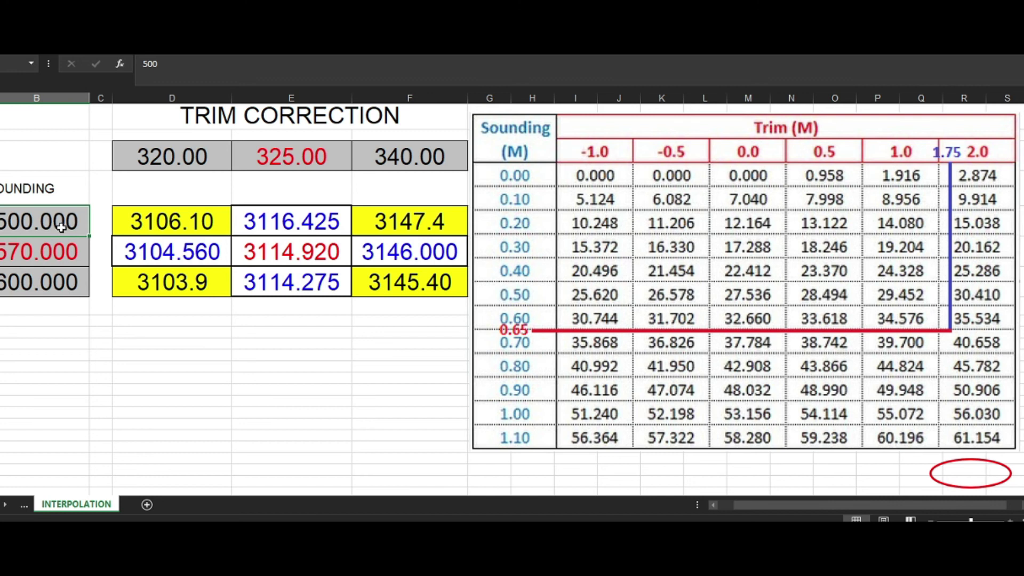
text(0.7)
key(Return)
text(0.65)
key(Return)
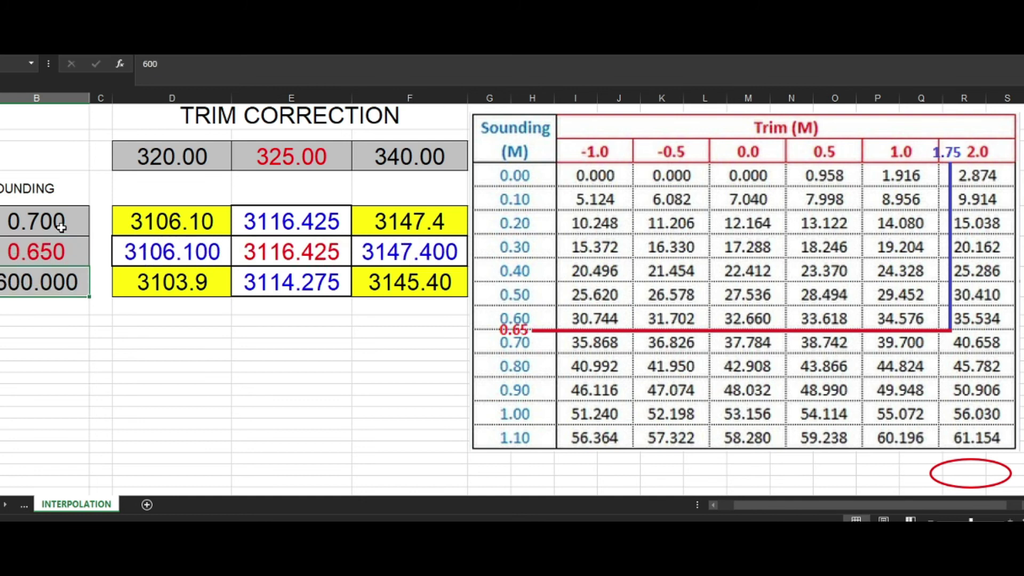
text(0.6)
key(Return)
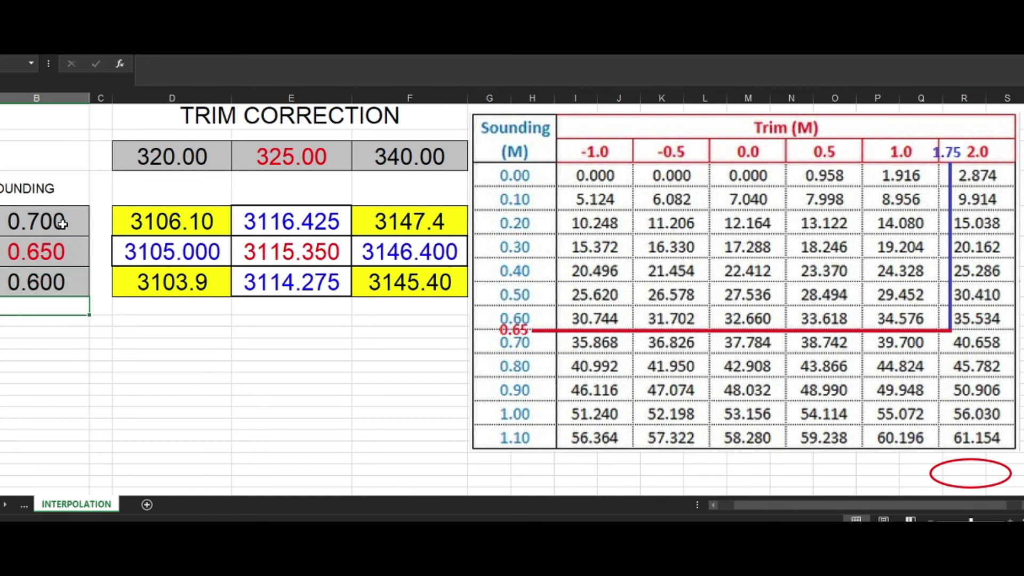
Set the three trim headings of the trim correction table to 1, 1.75 and 2.
click(175, 158)
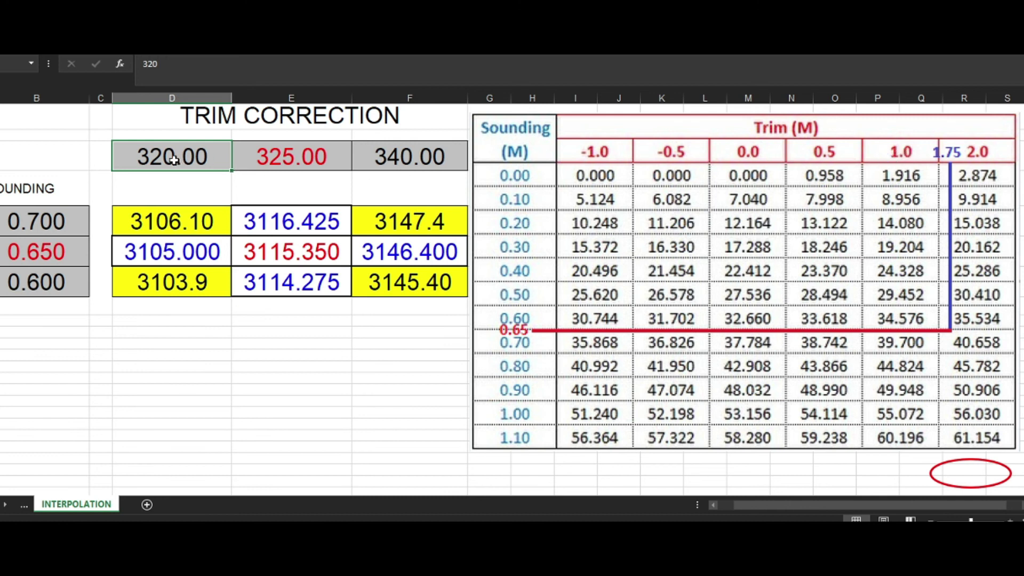
text(1)
key(Tab)
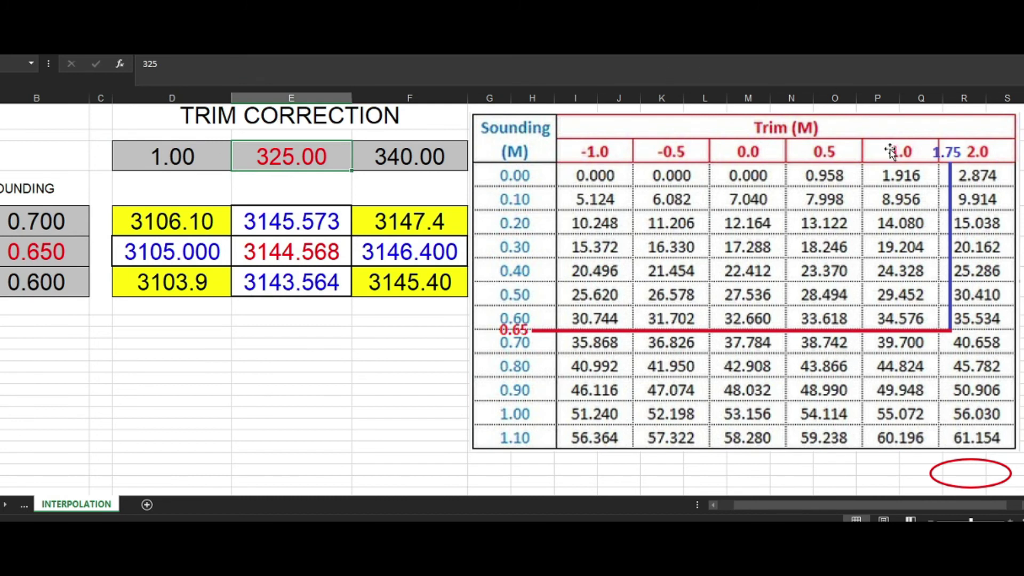
text(1.75)
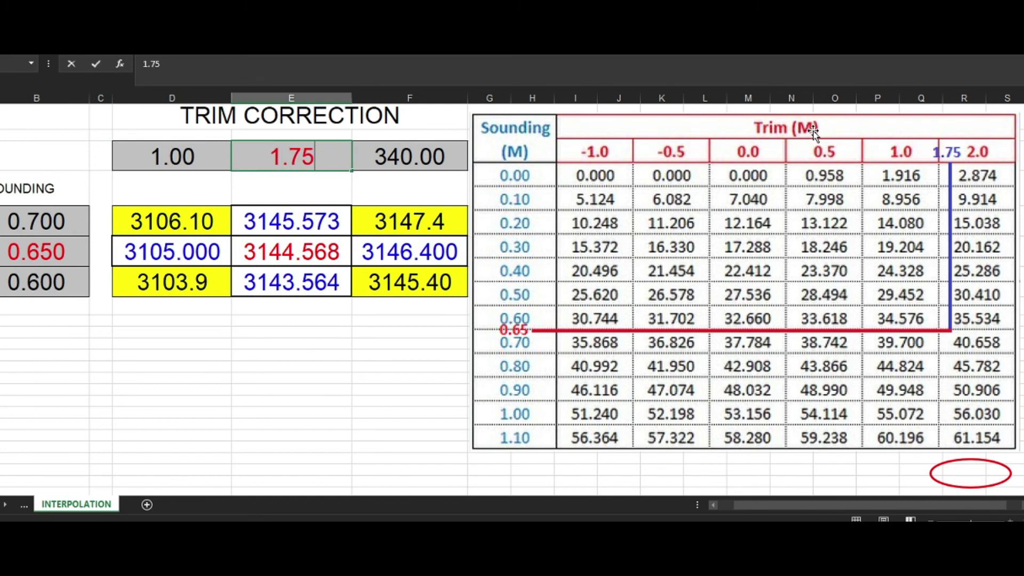
key(Tab)
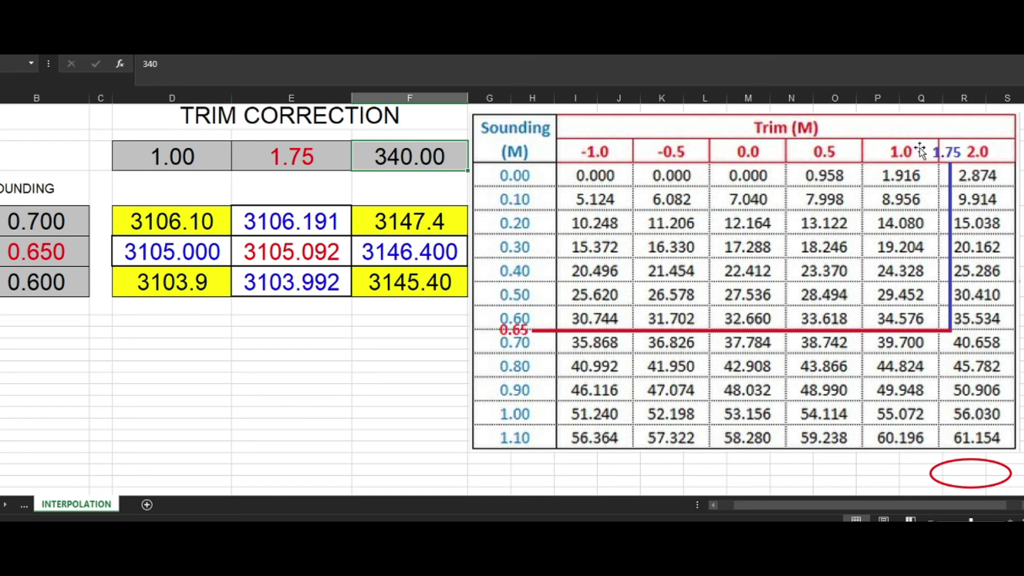
text(2)
key(Return)
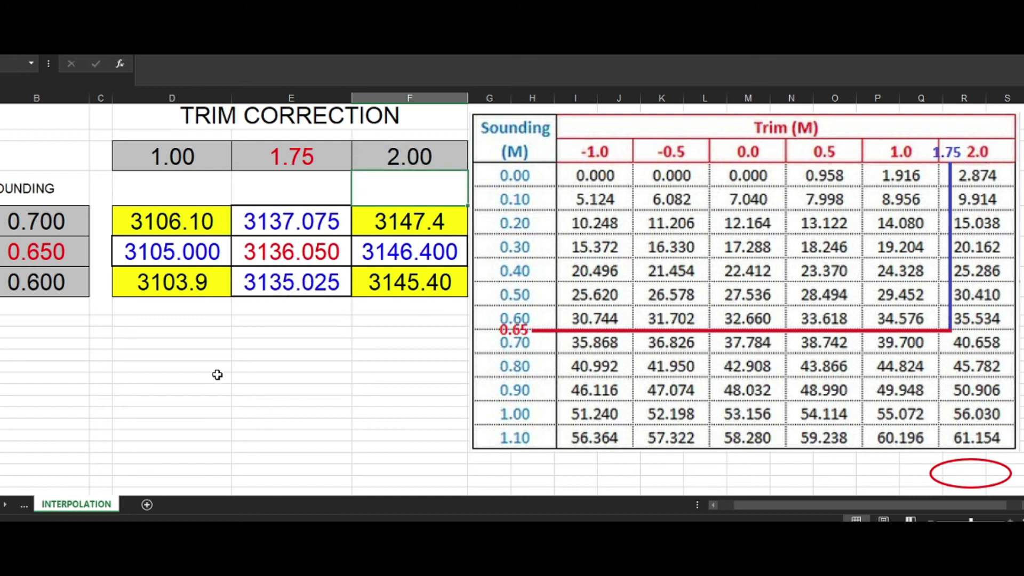
Consult the trim table in DOUBLE INTERPOLATION.xlsx and return to the DUBOL INTER.xls workbook.
click(299, 496)
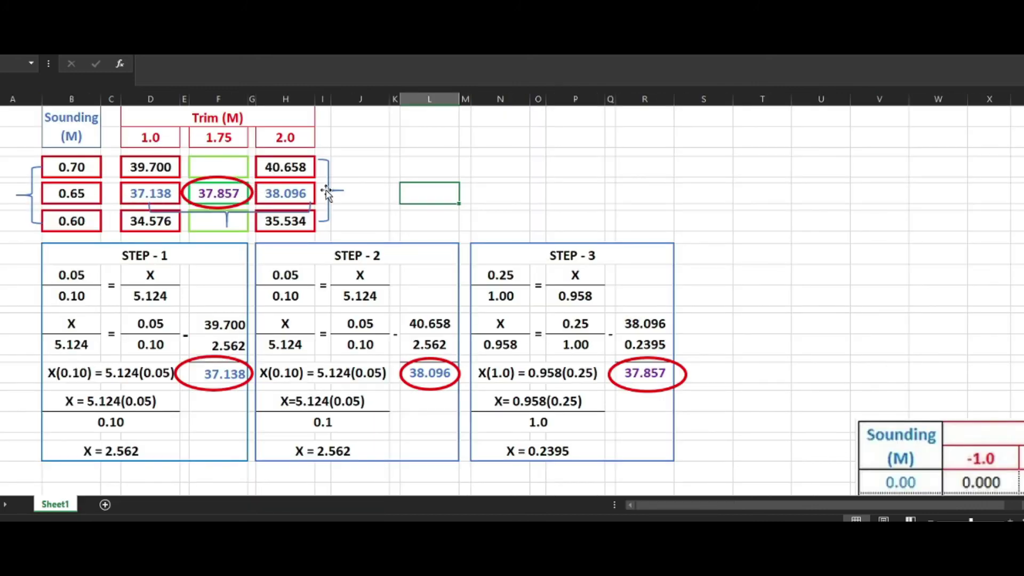
click(213, 462)
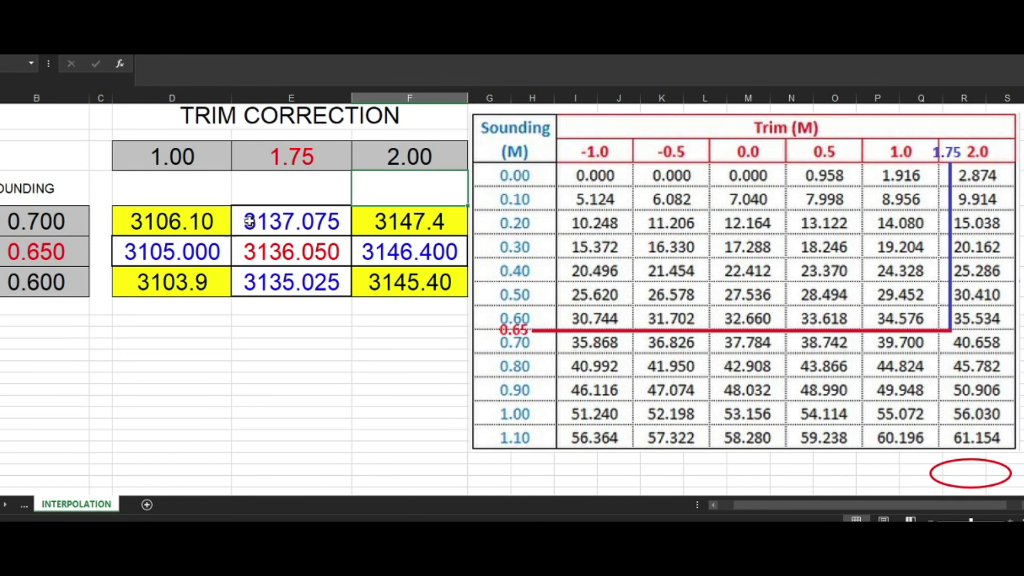
Move the red ellipse onto 39.700 in the sounding table picture and enter 39.7 for sounding 0.700 at trim 1.00.
click(184, 220)
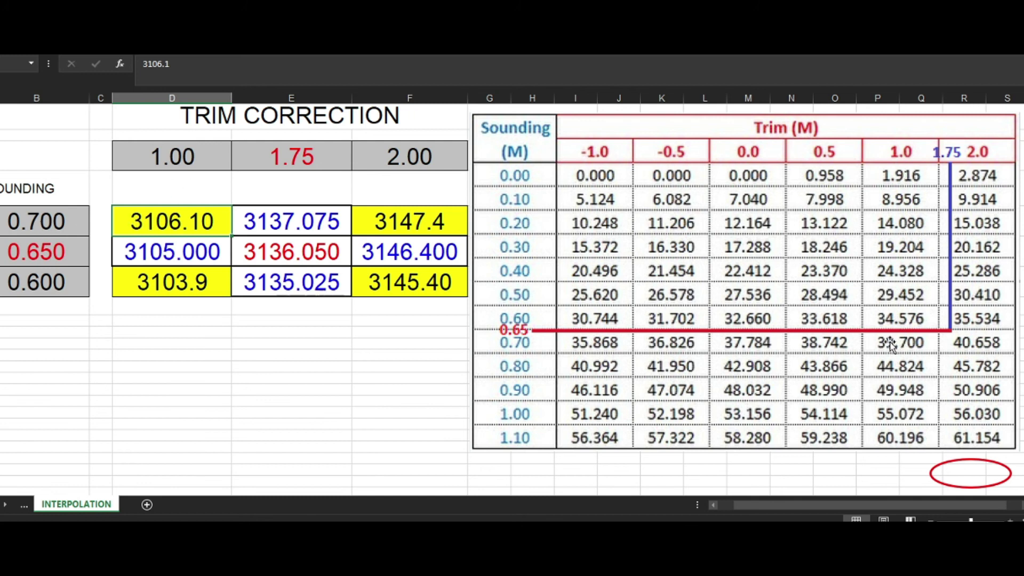
drag(966, 460, 896, 331)
click(161, 228)
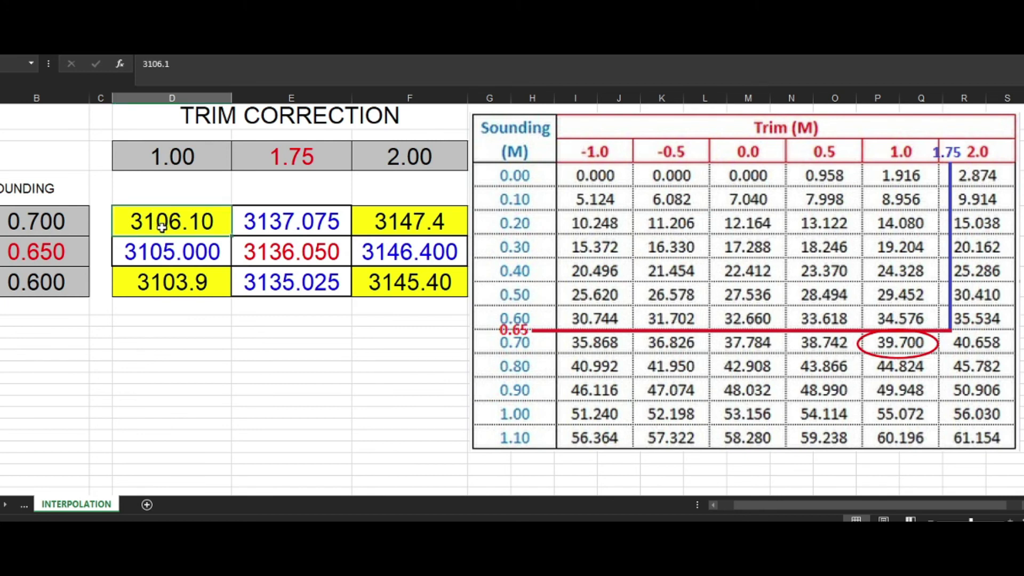
text(39.7)
key(Return)
Move the red ellipse onto 34.576 in the sounding table picture and enter 34.576 for sounding 0.600 at trim 1.00.
key(Return)
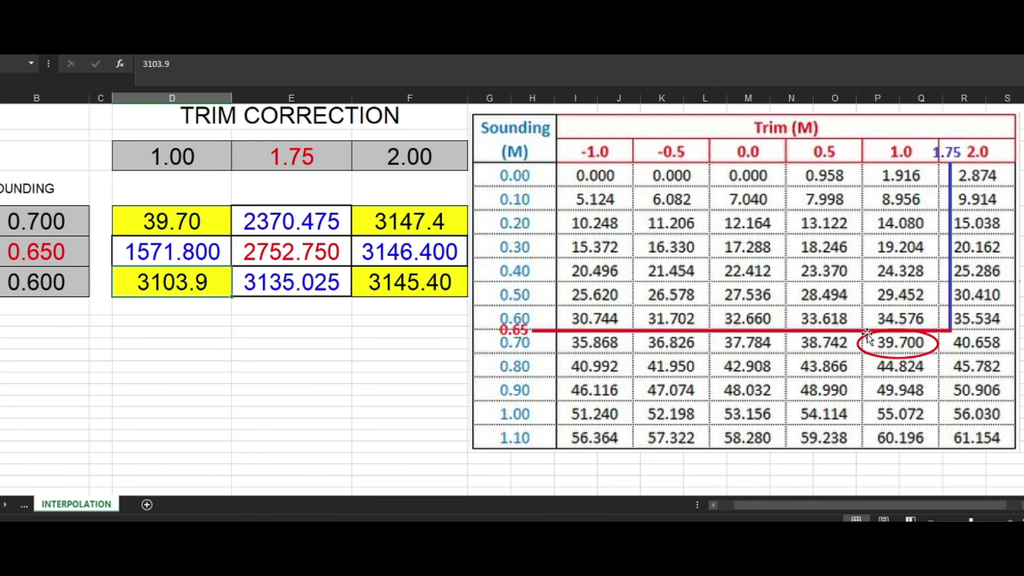
drag(871, 336, 876, 310)
click(162, 285)
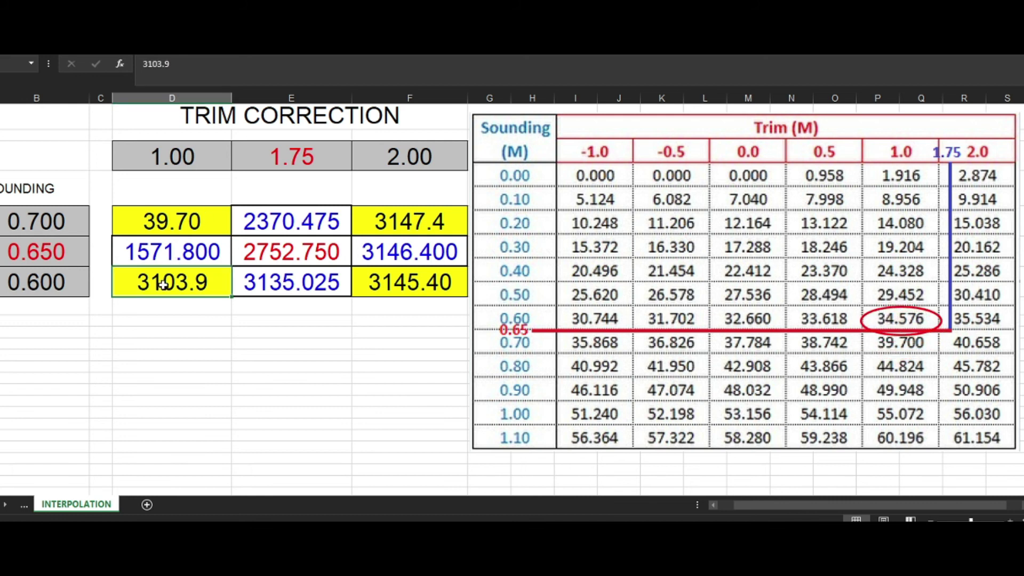
text(34.576)
key(Return)
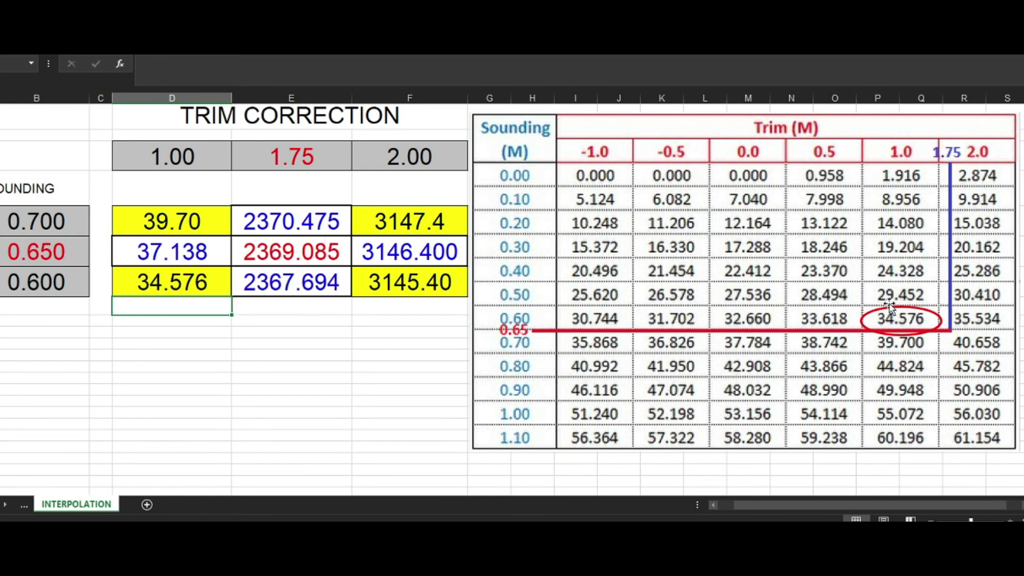
Move the red ellipse onto 40.658 in the sounding table picture and enter 40.658 for sounding 0.700 at trim 2.00.
drag(890, 304, 967, 325)
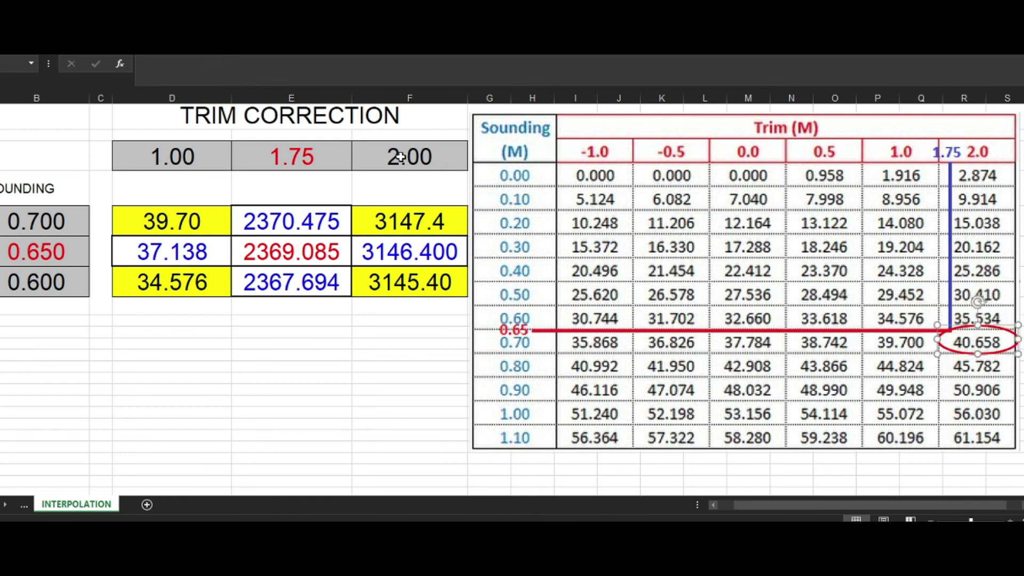
click(399, 220)
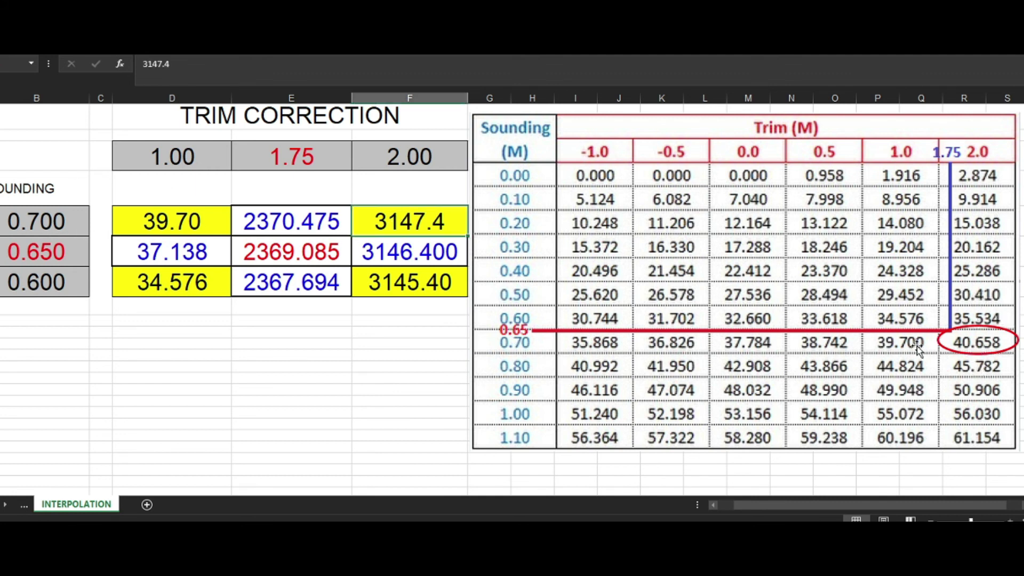
text(40.658)
key(Return)
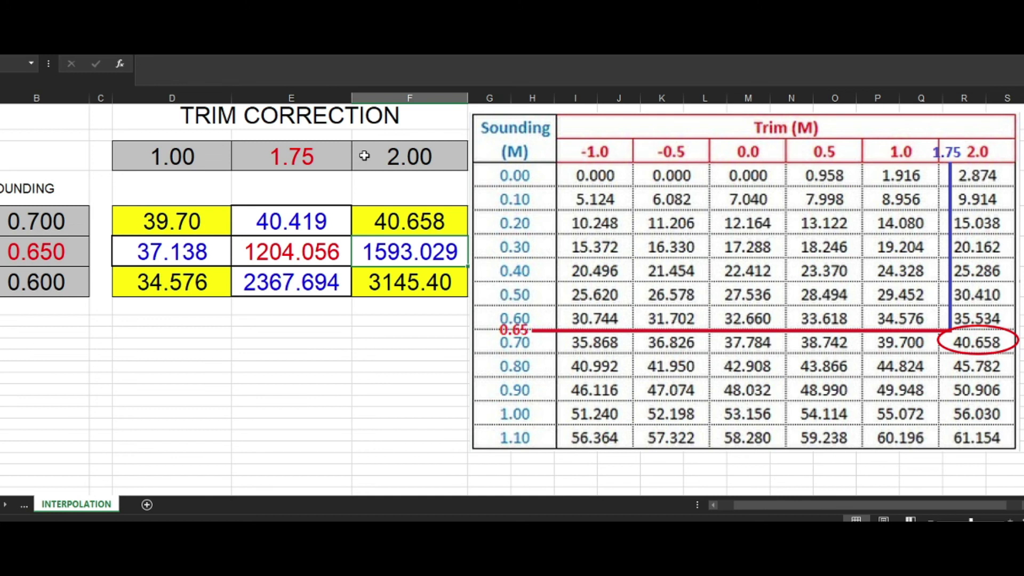
Move the red ellipse onto 35.534 in the sounding table picture and enter 35.534 for sounding 0.600 at trim 2.00.
key(Down)
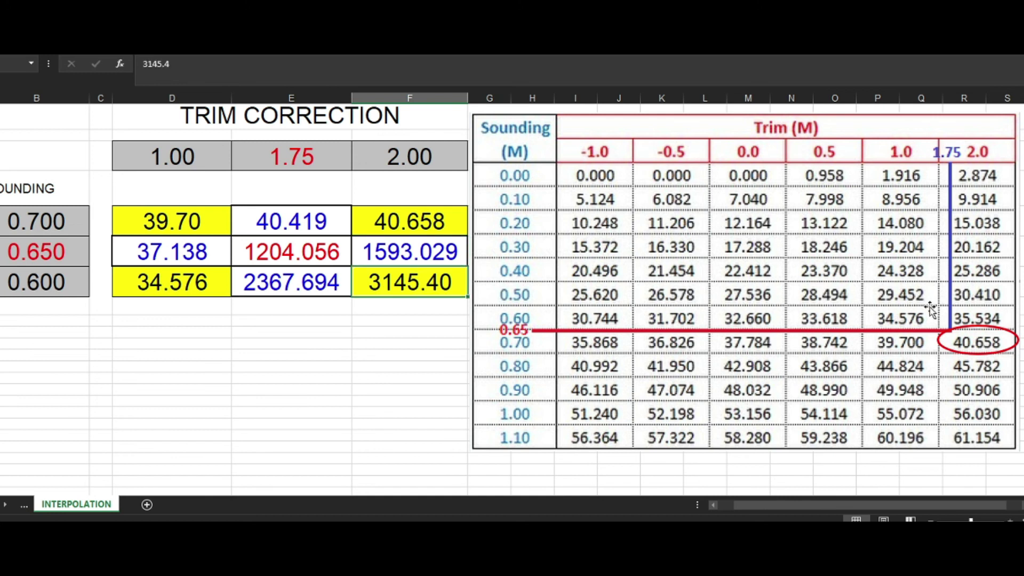
mouse_move(979, 324)
mouse_down()
mouse_move(980, 309)
mouse_move(982, 321)
mouse_move(996, 326)
mouse_move(996, 318)
mouse_up()
click(1001, 340)
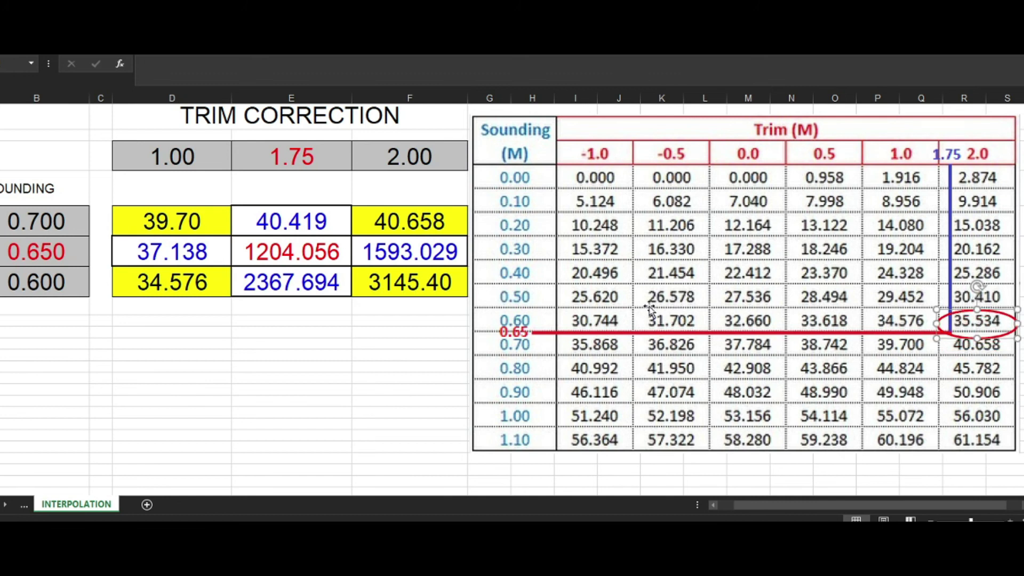
click(411, 288)
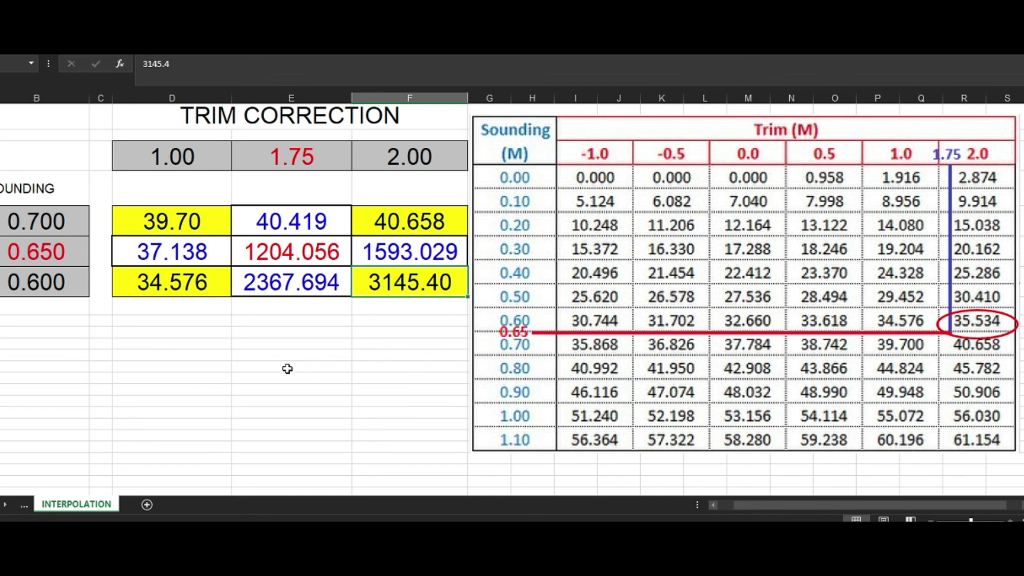
text(35)
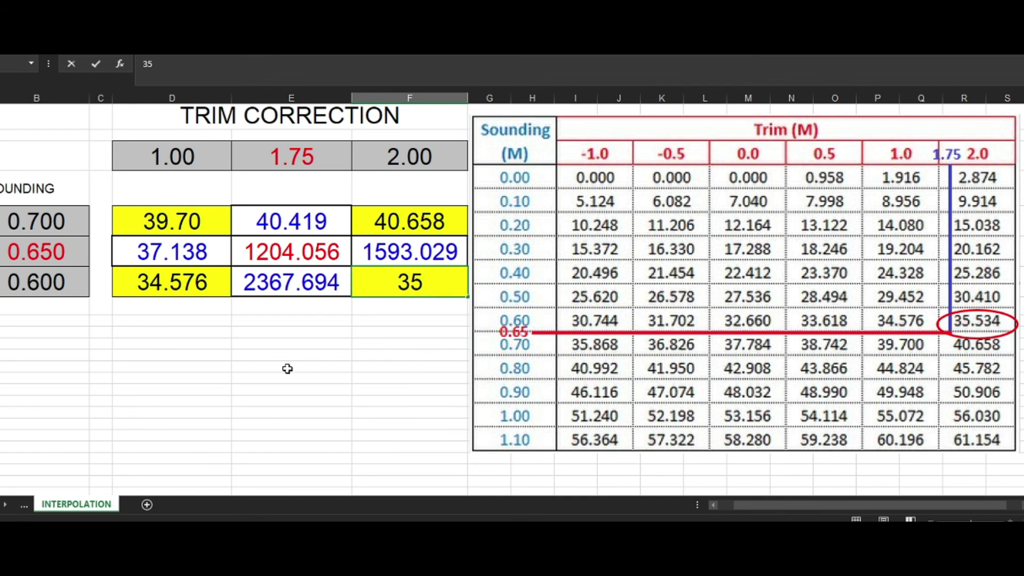
text(.5)
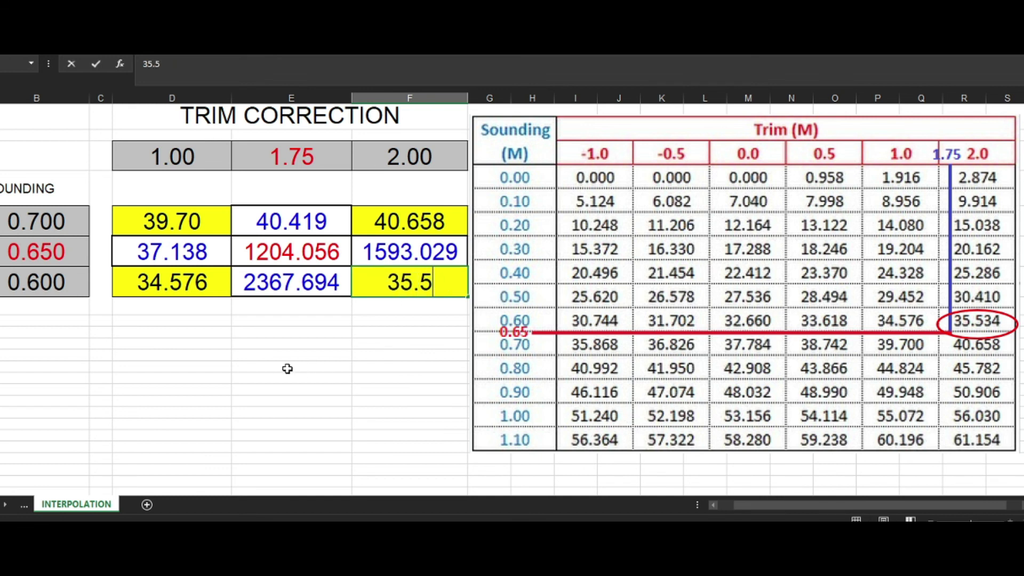
text(34)
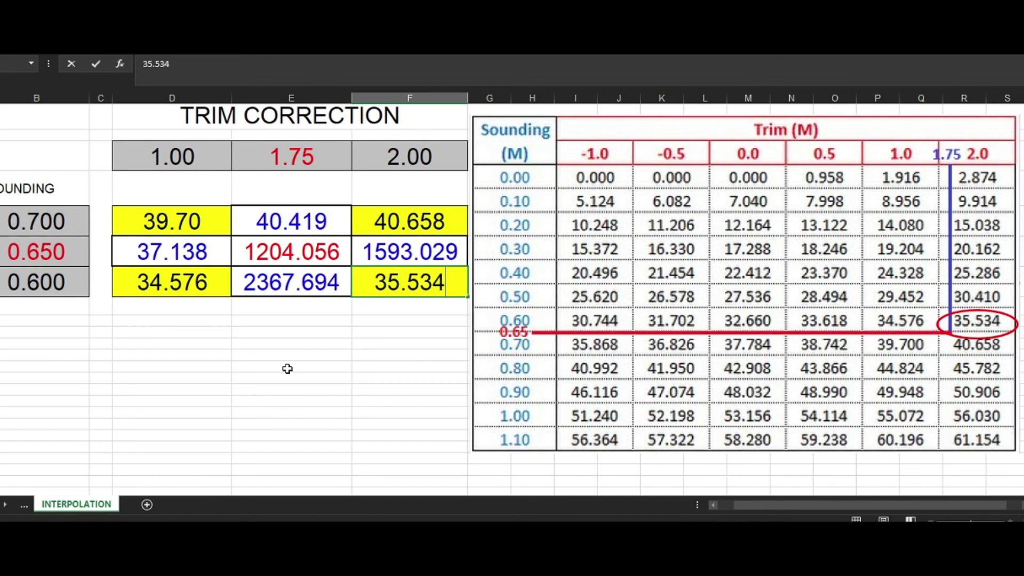
key(Return)
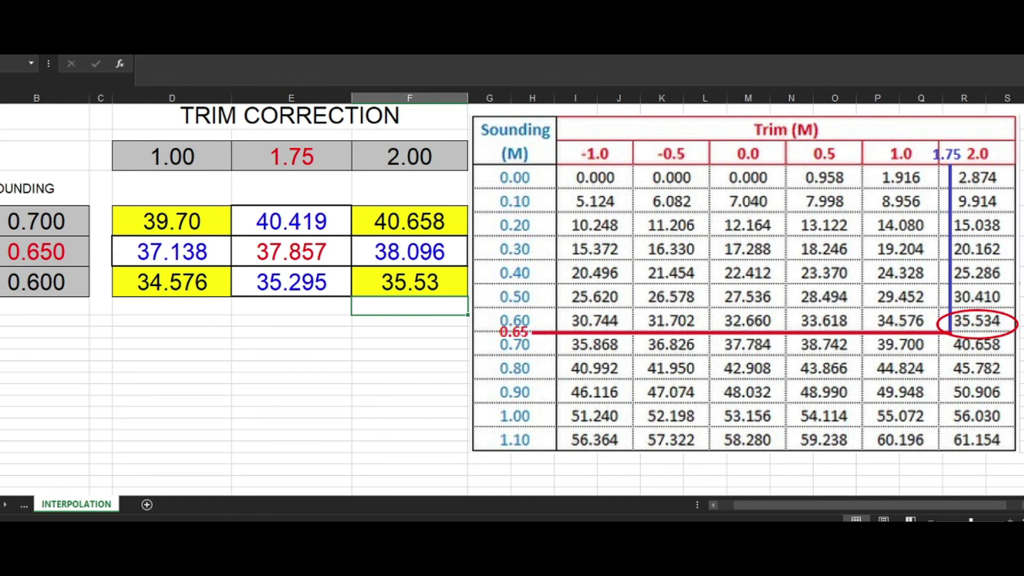
Restore the DUBOL INTER.xls window to a smaller size and place it beside the manual interpolation sheet for comparing the results.
key(super+Down)
drag(413, 110, 592, 72)
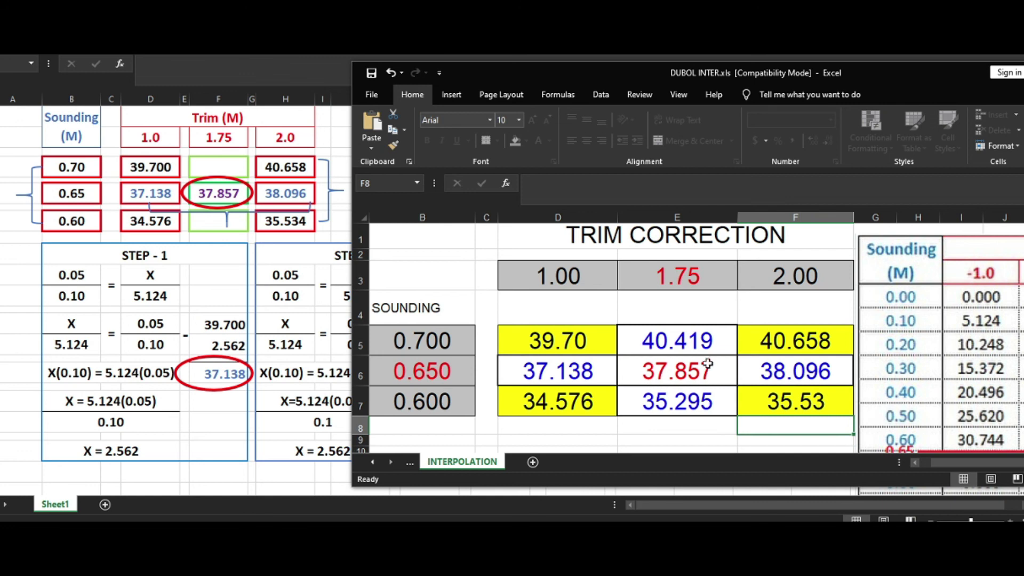
drag(637, 73, 608, 66)
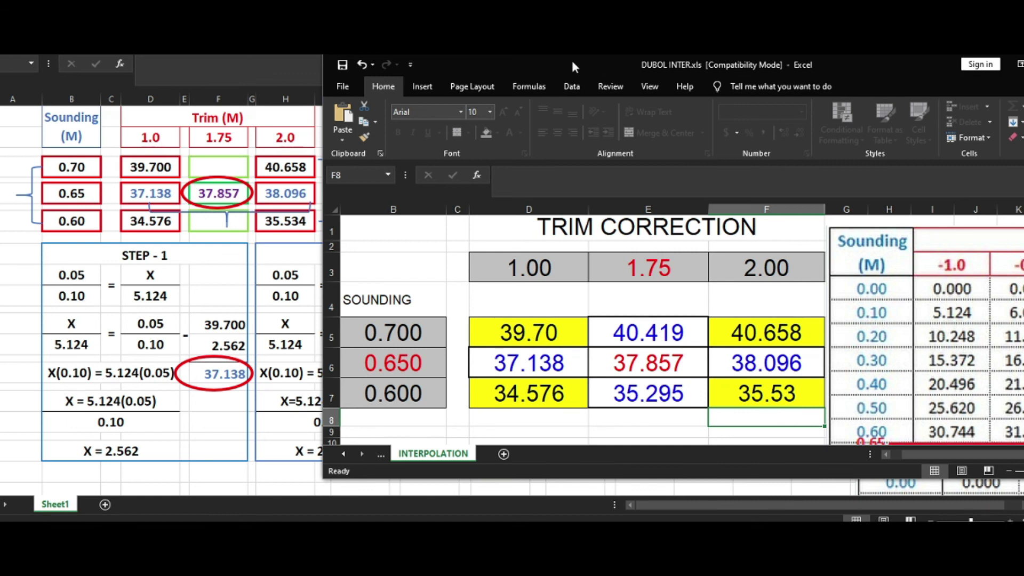
drag(562, 62, 595, 117)
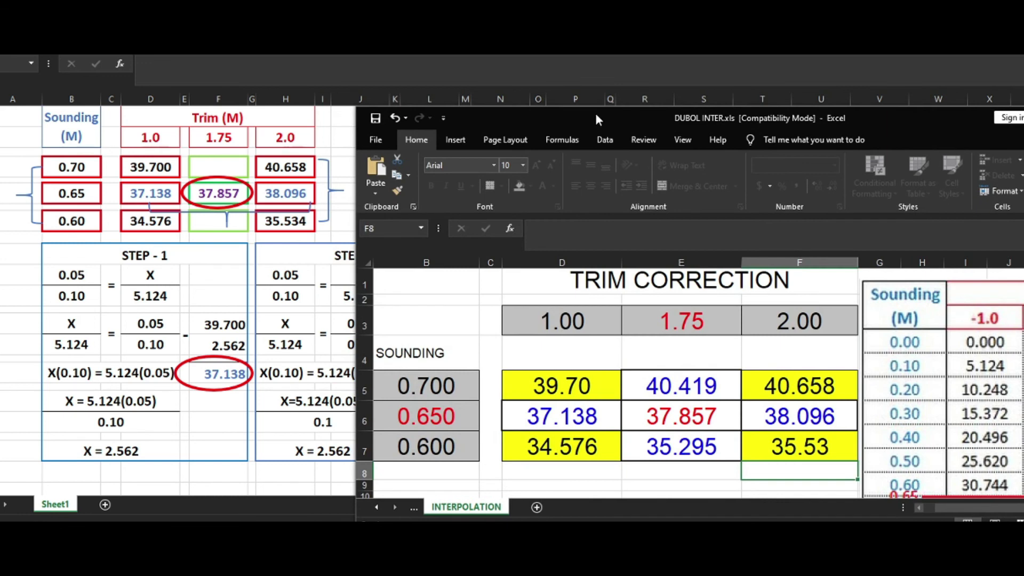
drag(598, 111, 561, 66)
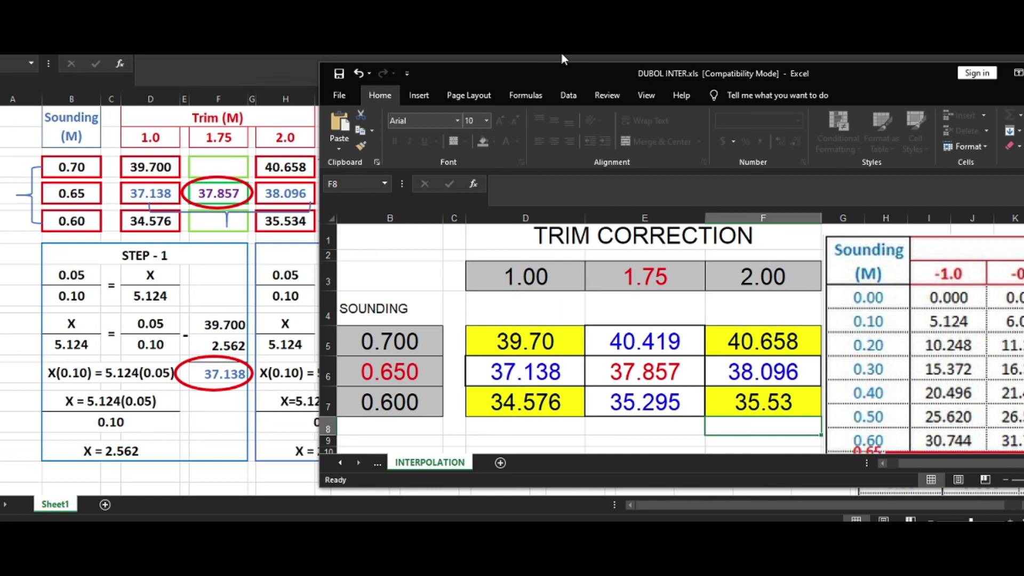
drag(561, 59, 588, 63)
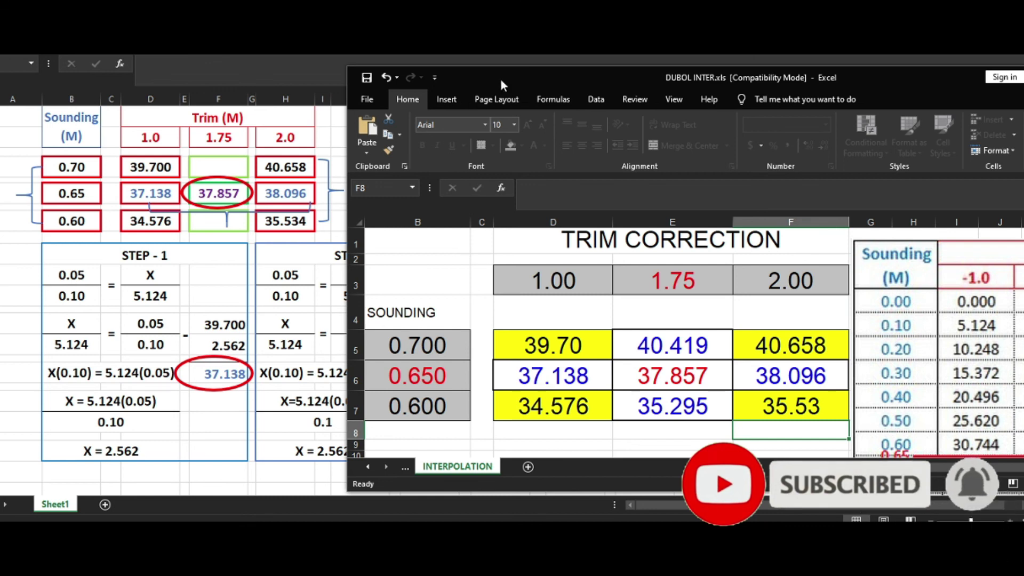
drag(506, 74, 512, 95)
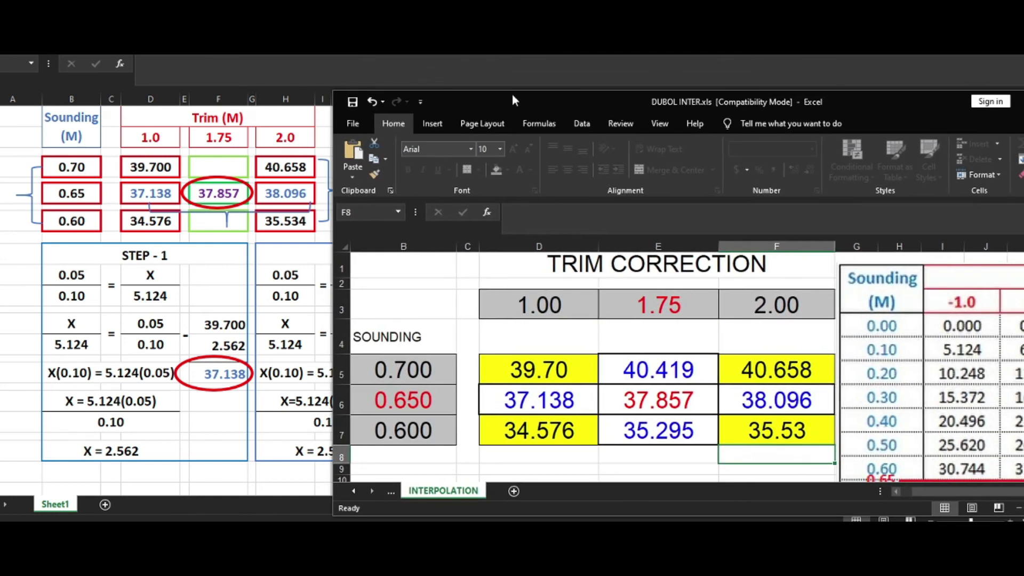
drag(513, 96, 480, 66)
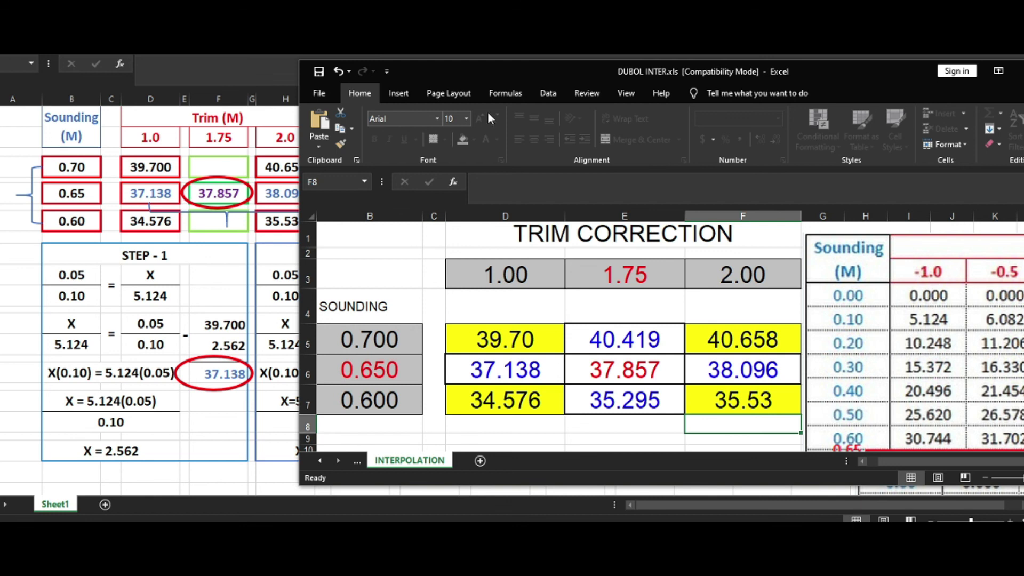
drag(508, 72, 496, 78)
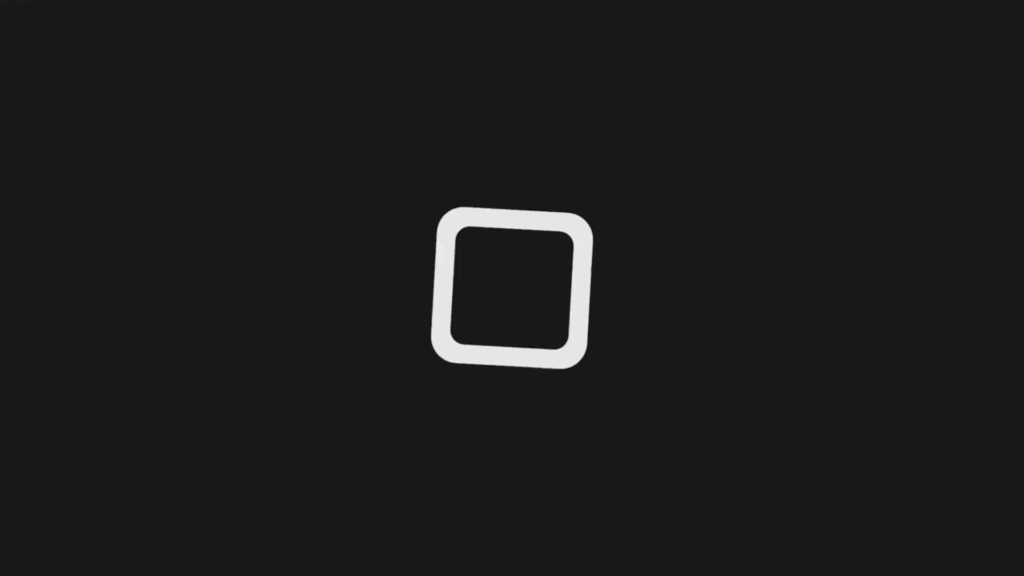